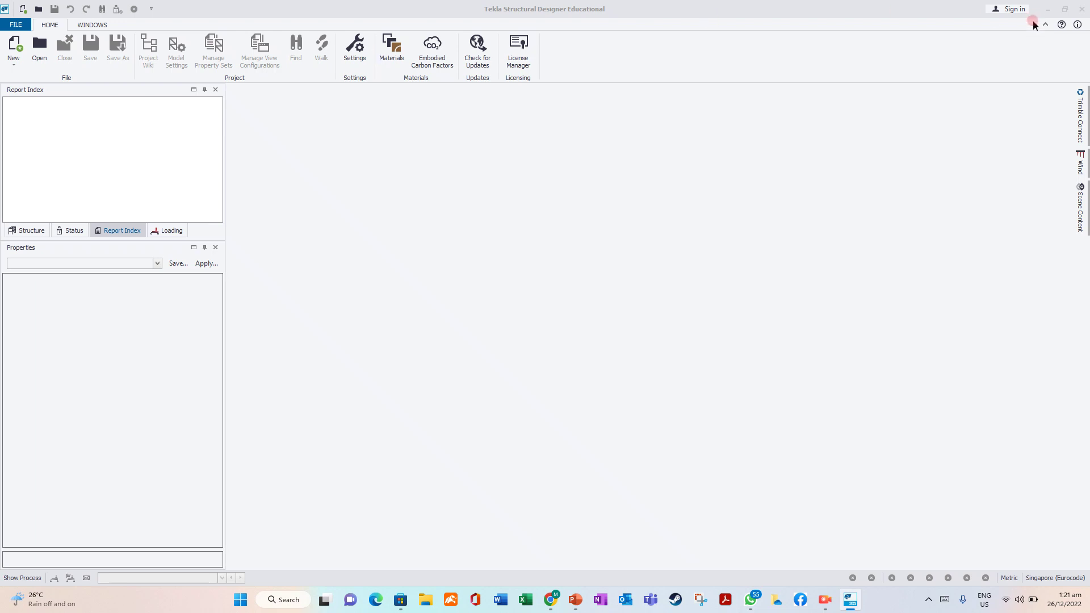
# Step: Sign in to the account and open the program settings at the list of available settings sets
pyautogui.click(1009, 9)
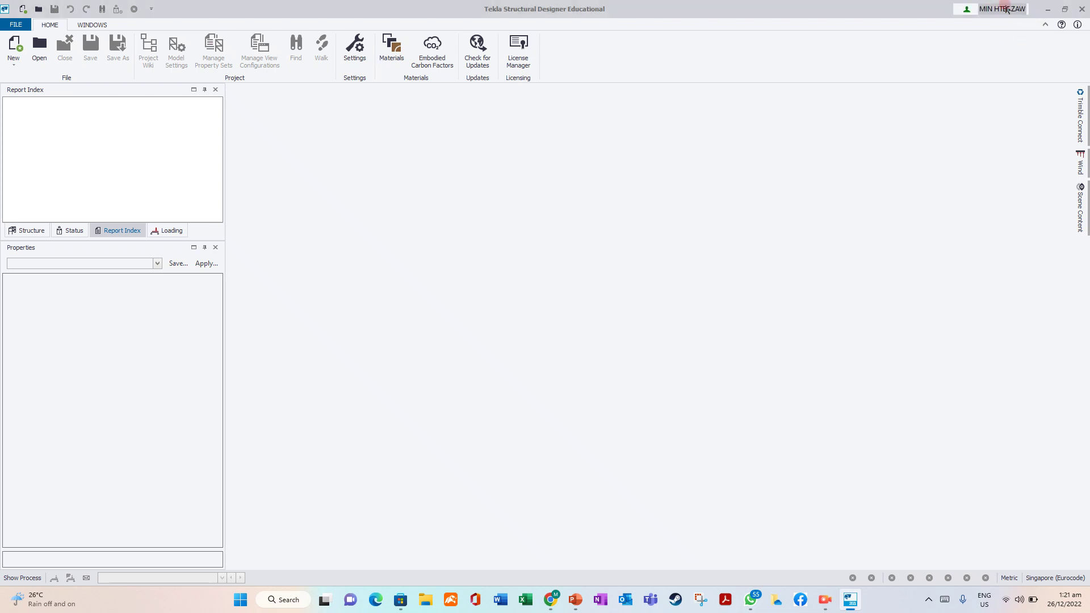
pyautogui.click(356, 54)
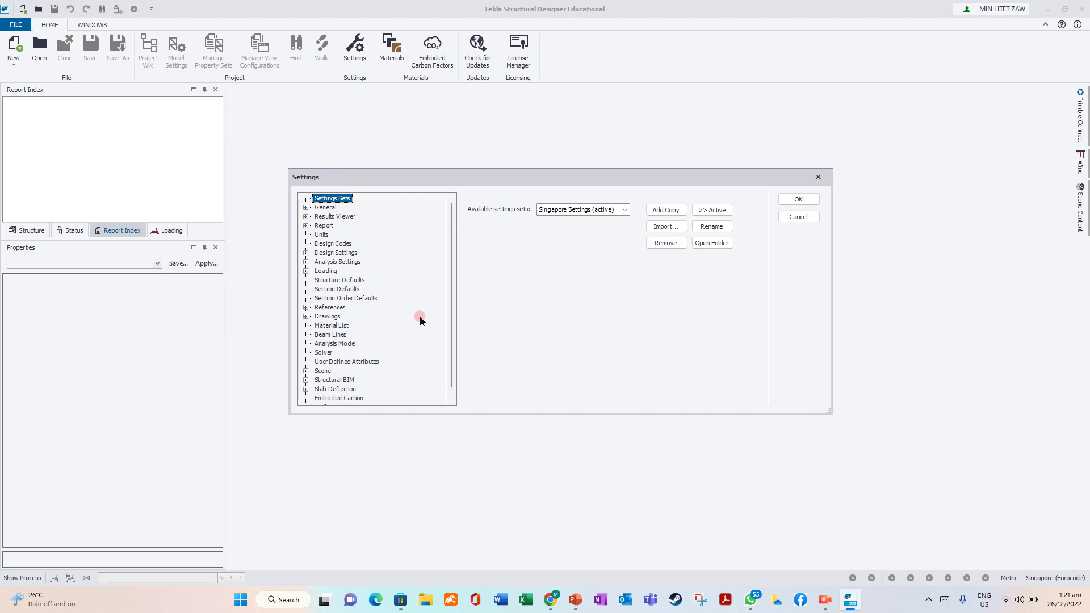
pyautogui.click(624, 210)
pyautogui.click(625, 211)
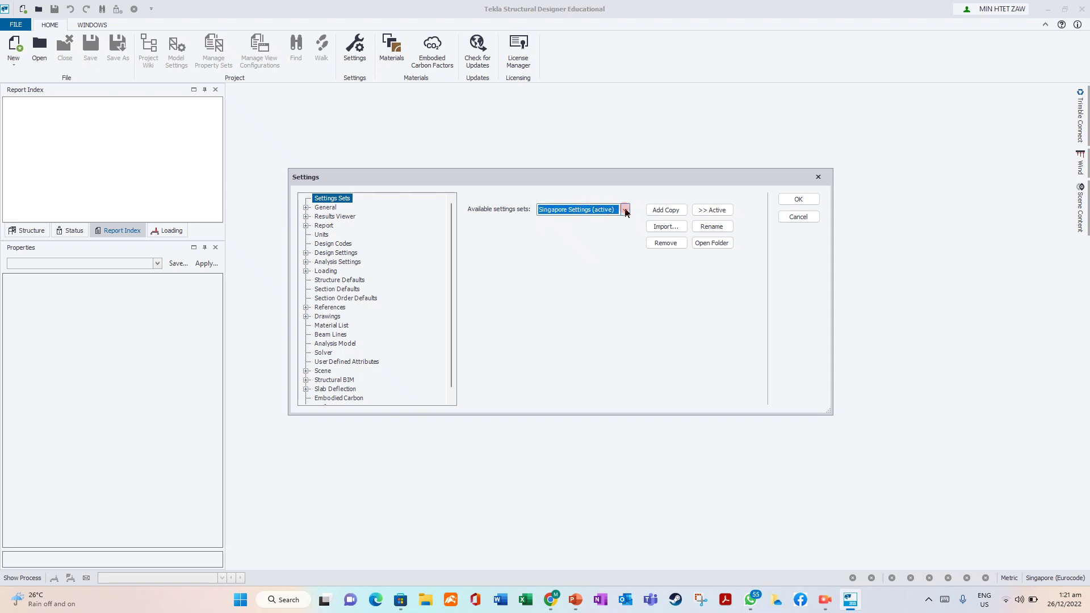
# Step: Import the settings set for Ireland
pyautogui.click(664, 225)
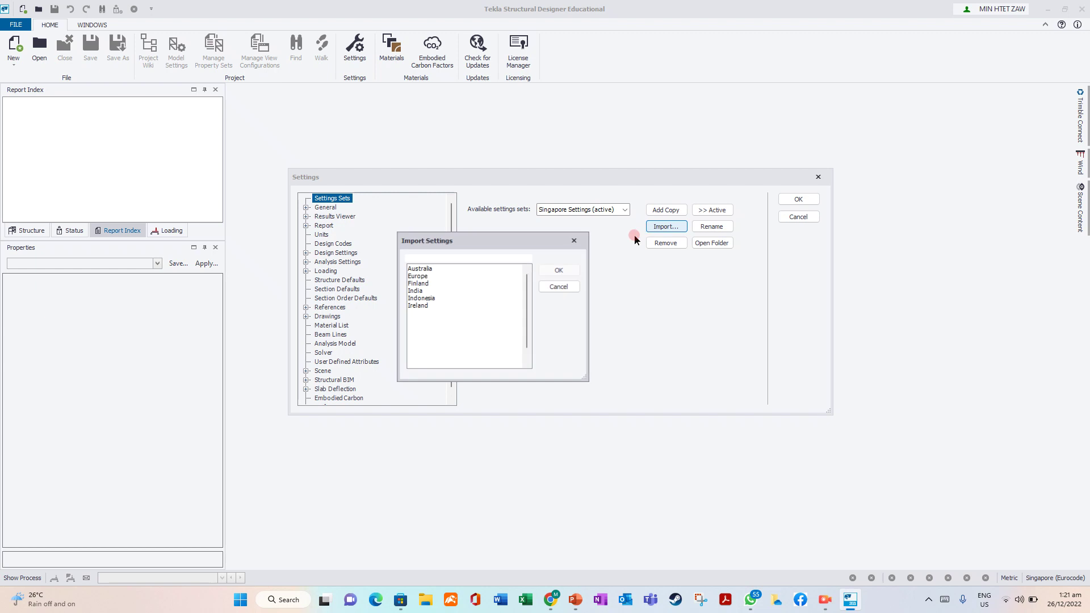
pyautogui.scroll(-2, 444, 307)
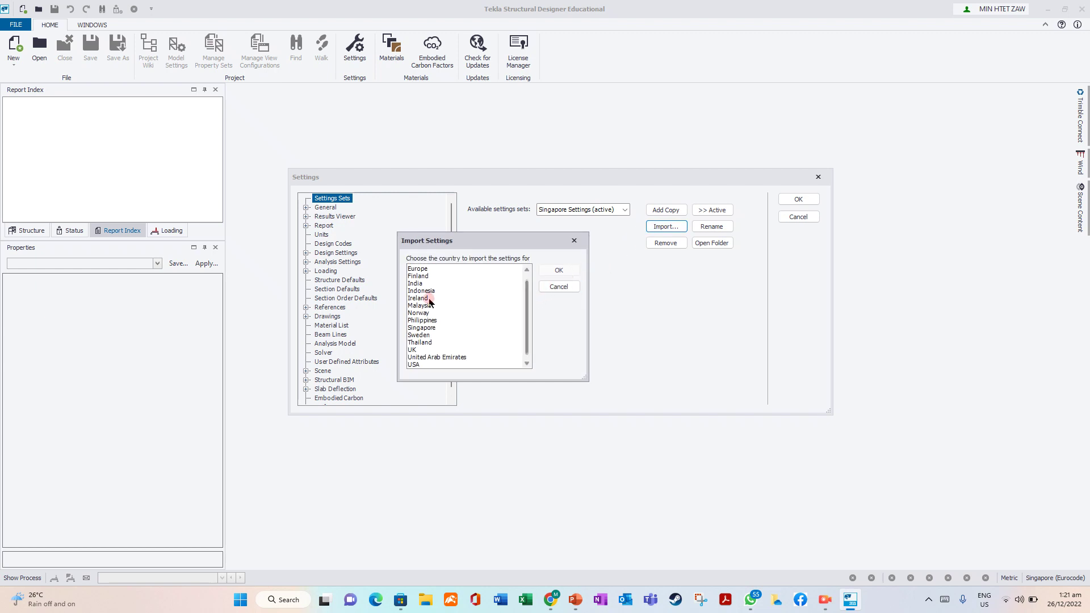
pyautogui.click(442, 300)
pyautogui.click(565, 279)
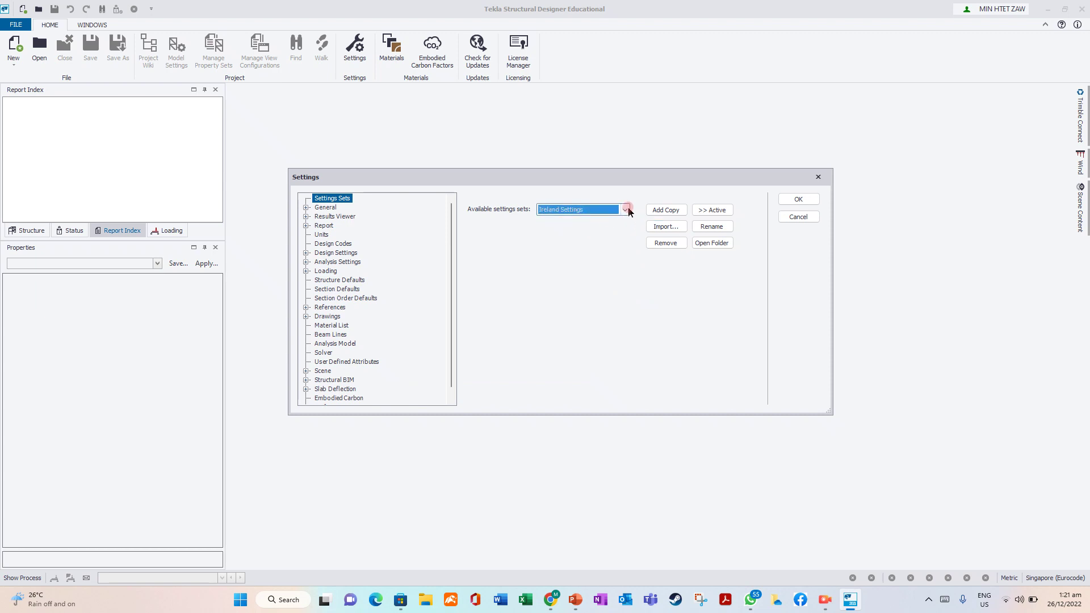
# Step: Import the settings set for the United Arab Emirates
pyautogui.click(663, 226)
pyautogui.moveTo(522, 309); pyautogui.dragTo(526, 335)
pyautogui.click(434, 350)
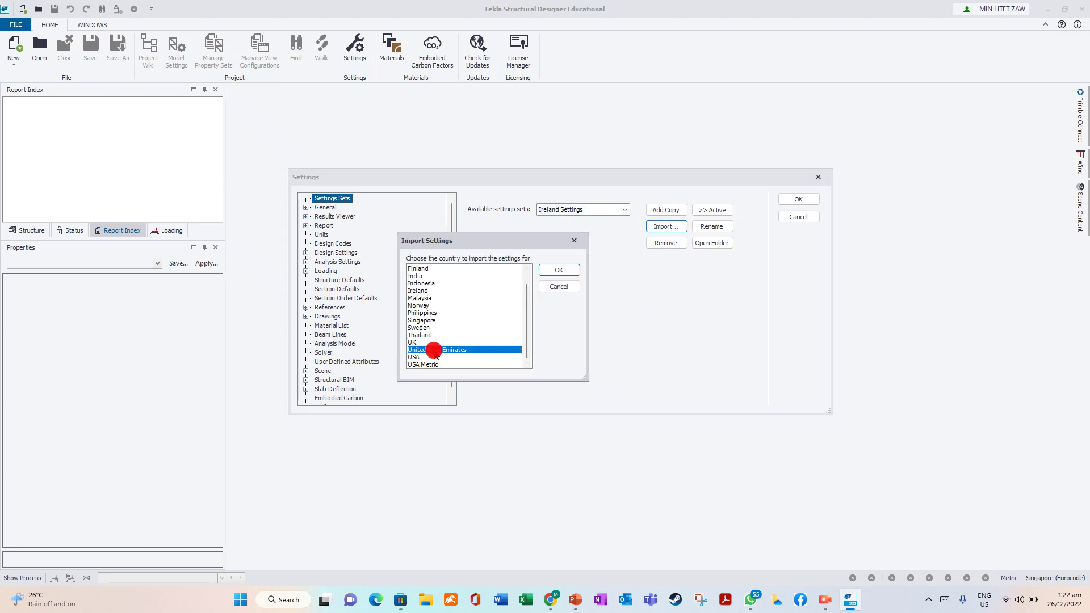
pyautogui.click(559, 270)
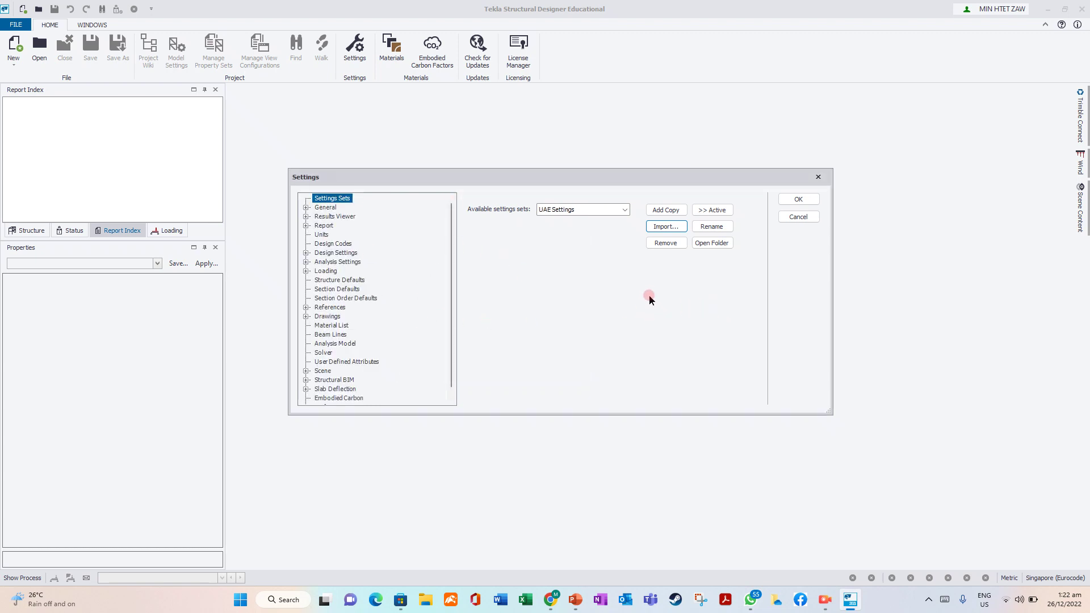
# Step: Remove the Ireland, UAE and UK settings sets from the available sets
pyautogui.click(625, 210)
pyautogui.click(589, 260)
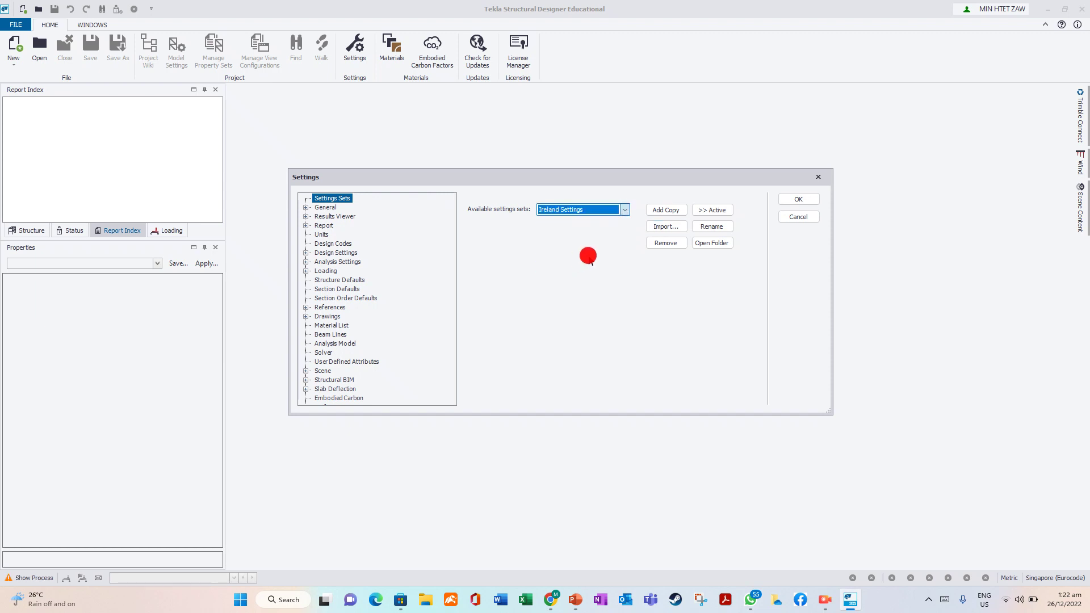
pyautogui.click(663, 245)
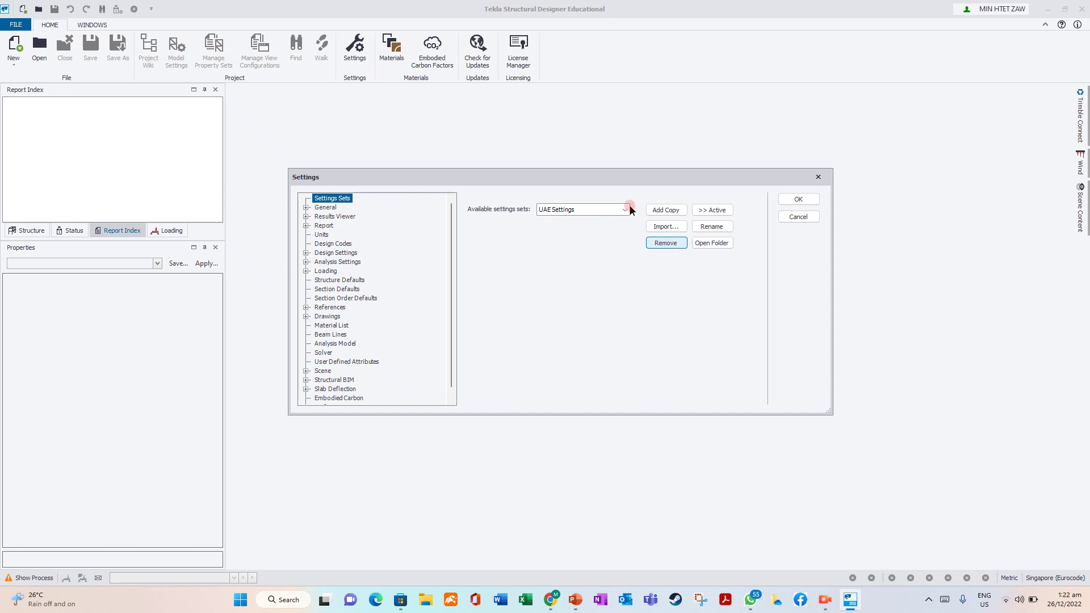
pyautogui.click(654, 245)
pyautogui.click(653, 243)
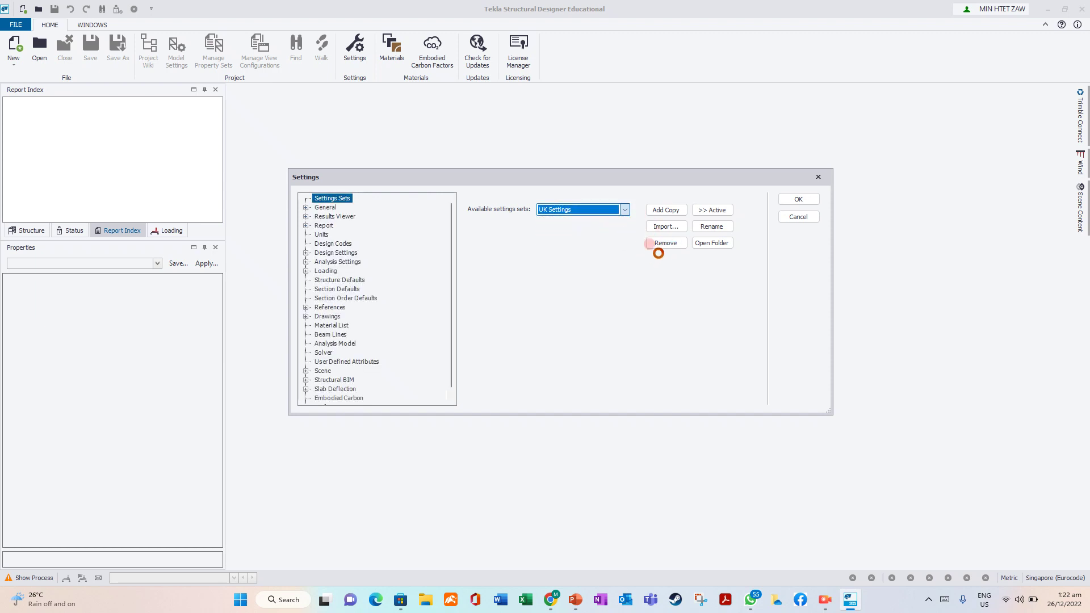
pyautogui.click(661, 243)
pyautogui.click(662, 244)
# Step: Remove the USA settings set, then make Singapore Settings the active set and accept the settings
pyautogui.click(624, 211)
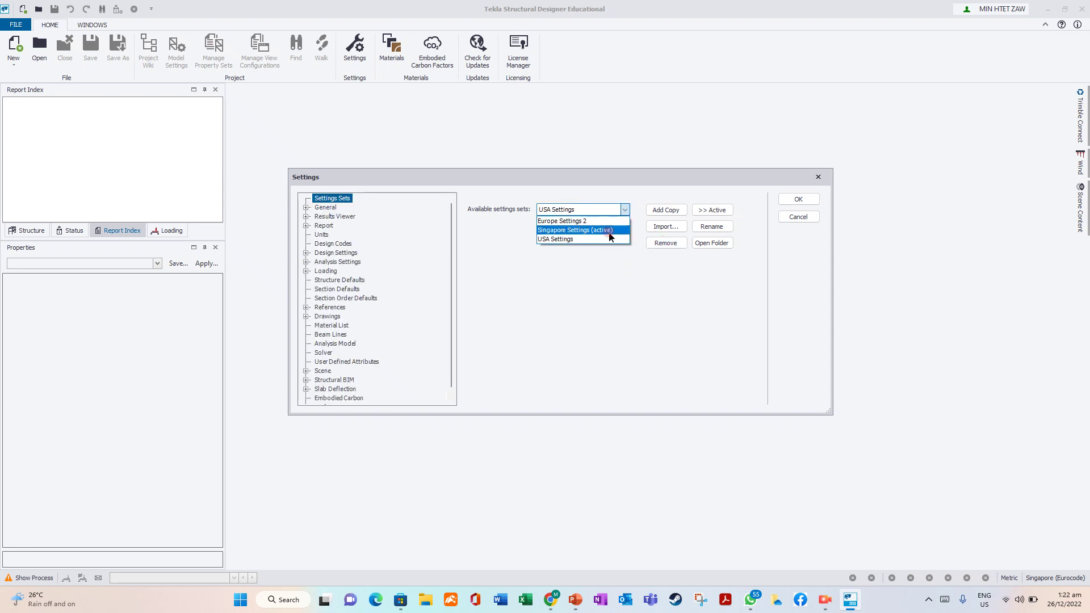
pyautogui.click(602, 239)
pyautogui.click(662, 243)
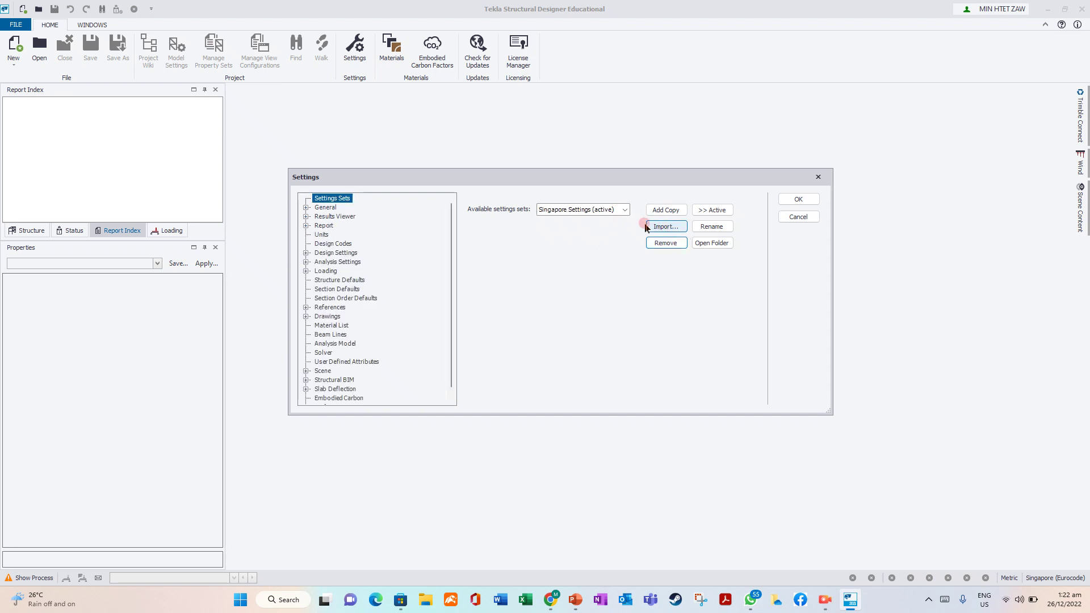
pyautogui.click(712, 213)
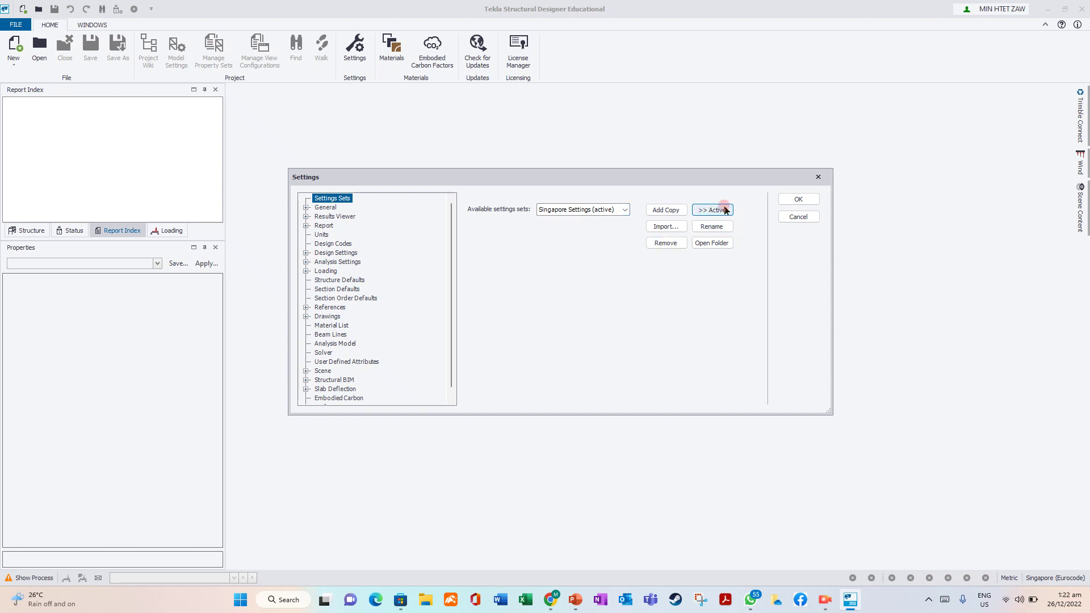
pyautogui.click(801, 200)
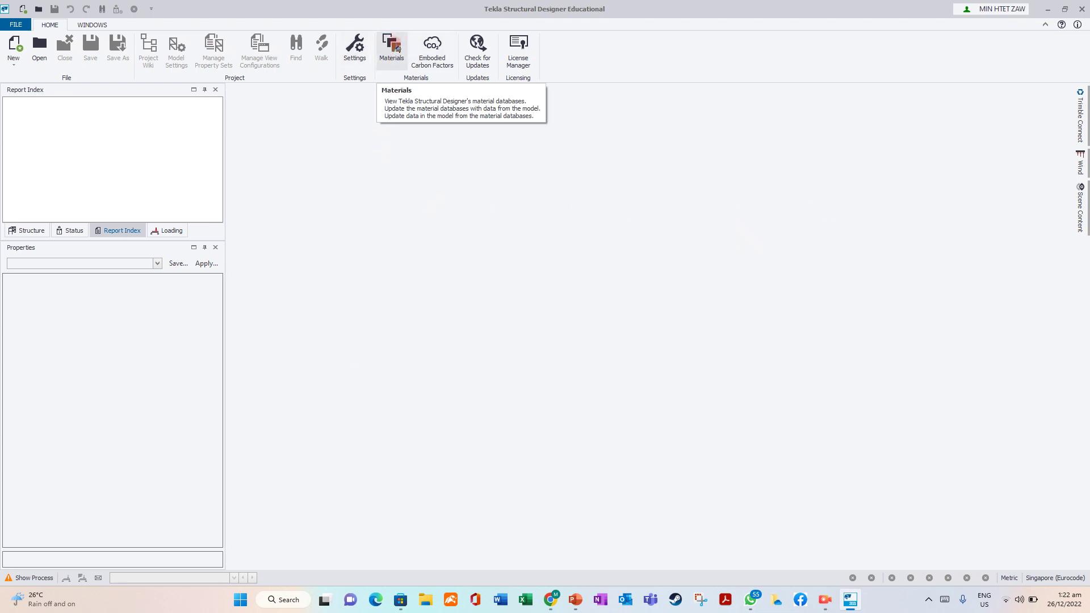
# Step: Open the material databases and set Sections to the Metric unit system and the Singapore (Eurocode) head code
pyautogui.click(395, 44)
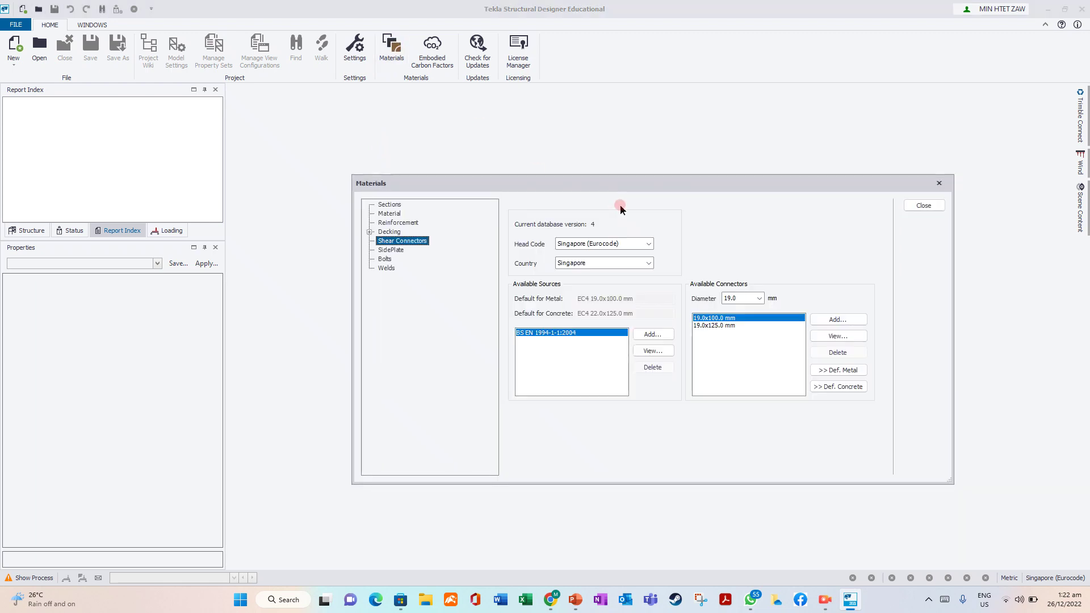
pyautogui.click(390, 205)
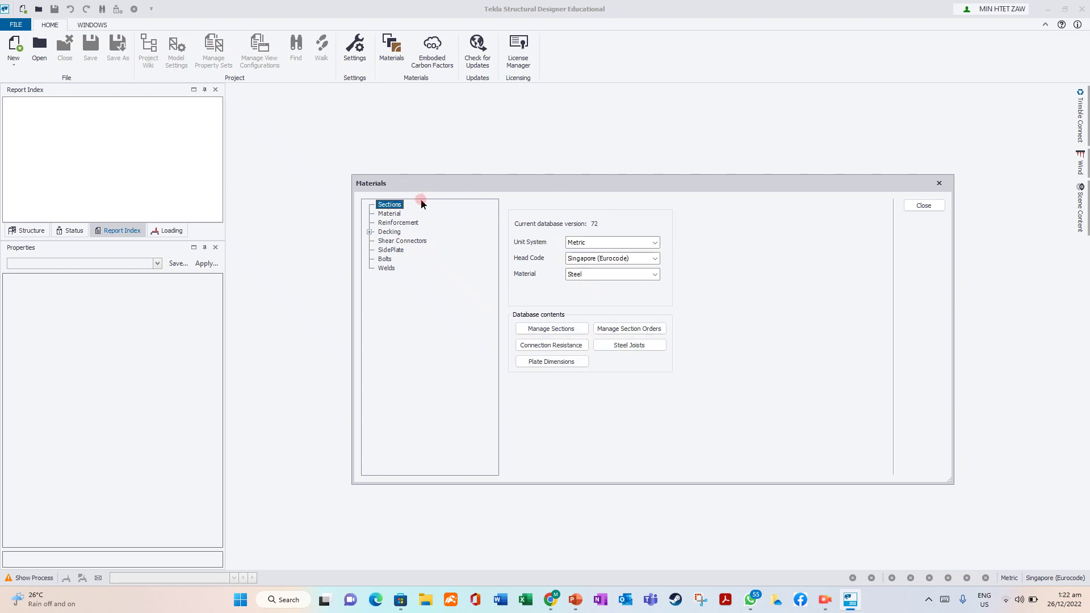
pyautogui.click(653, 242)
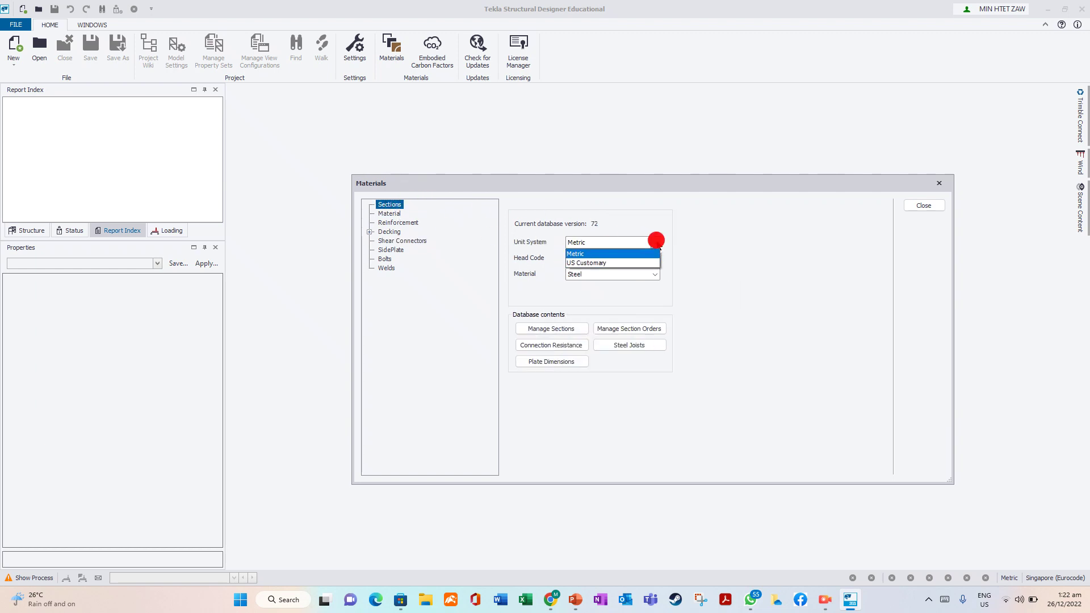
pyautogui.click(596, 255)
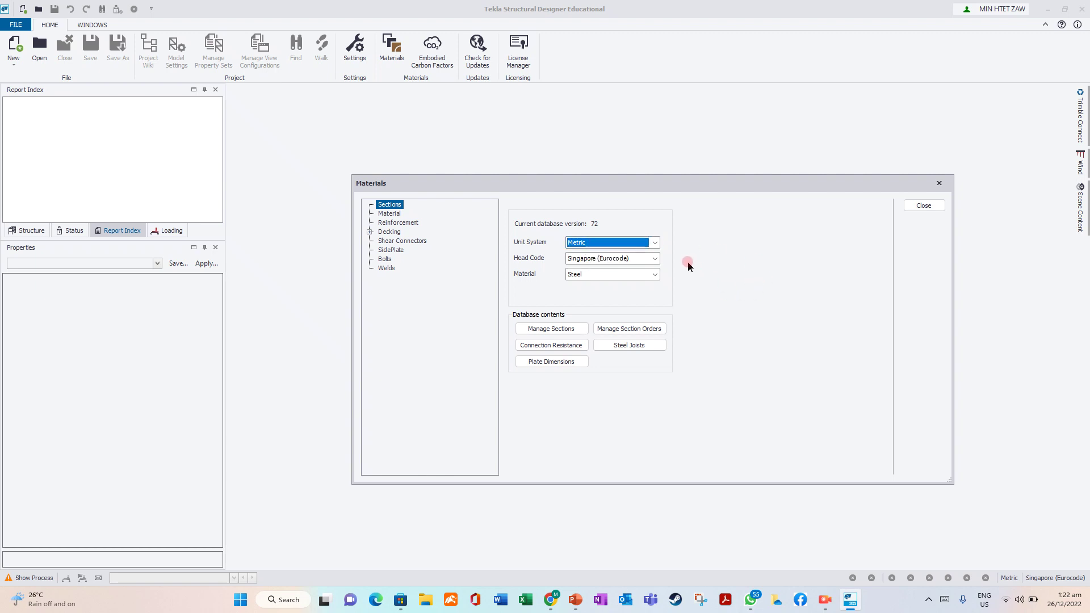
pyautogui.click(654, 259)
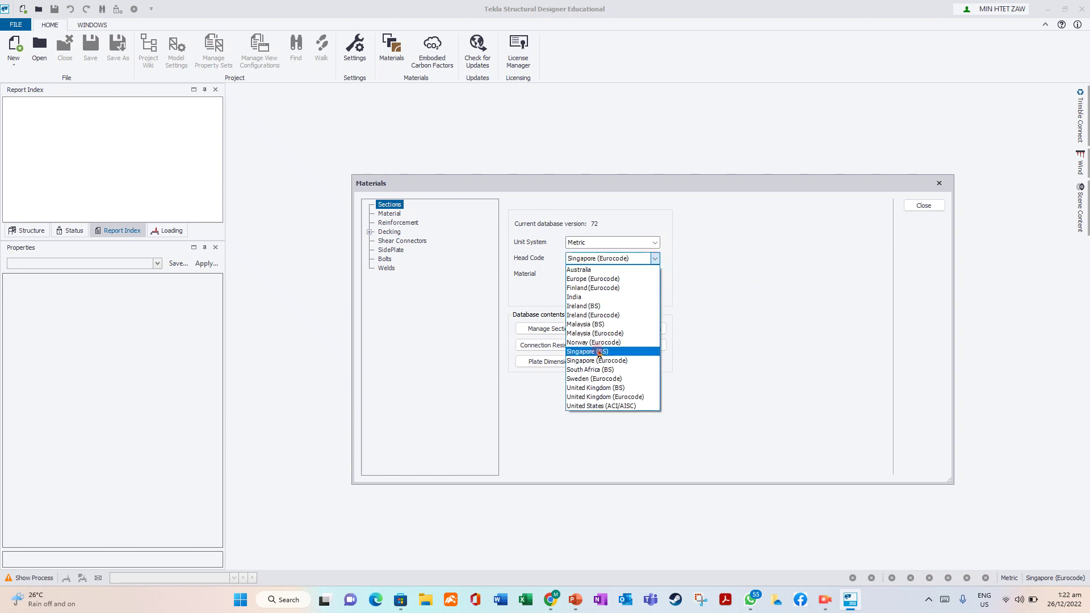
pyautogui.click(616, 360)
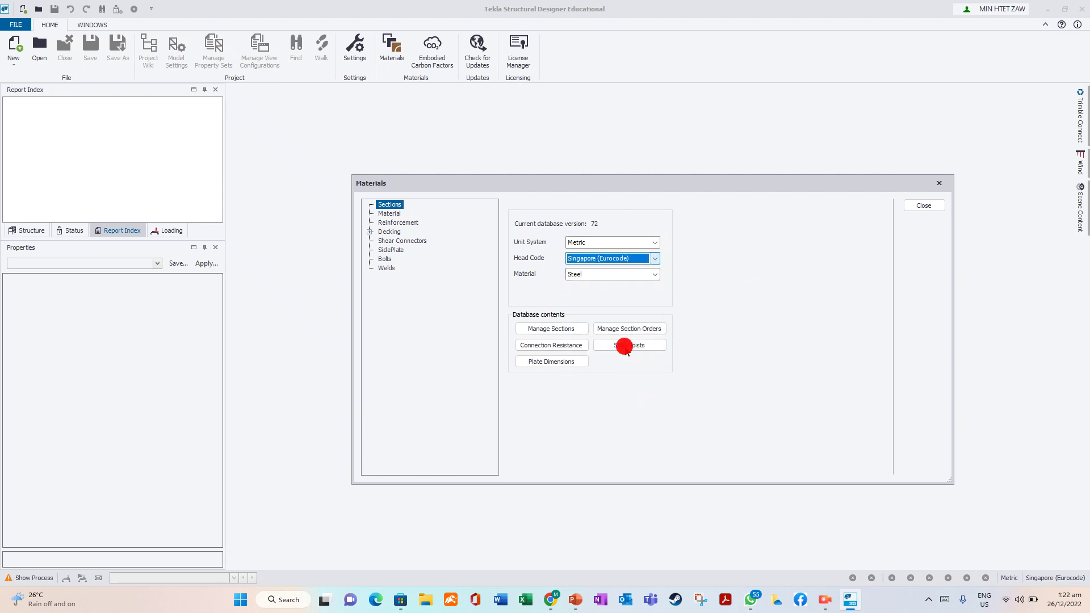
# Step: Examine the material choices of the section database, trying Concrete, Timber and Steel
pyautogui.click(655, 275)
pyautogui.click(702, 317)
pyautogui.click(684, 314)
pyautogui.click(628, 336)
pyautogui.click(655, 275)
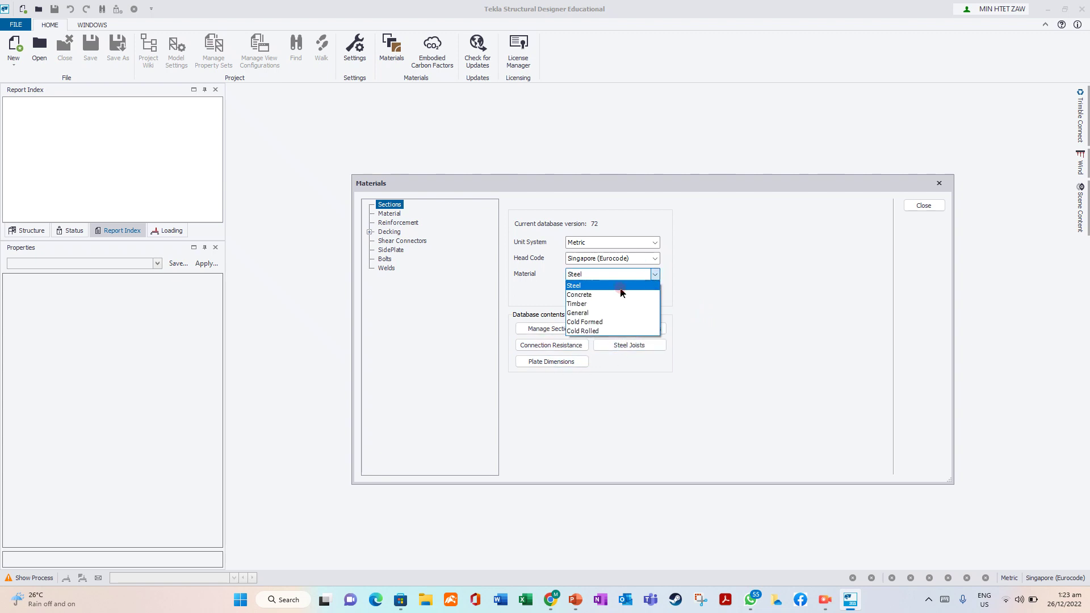
pyautogui.click(607, 297)
pyautogui.click(655, 275)
pyautogui.click(591, 304)
pyautogui.click(656, 274)
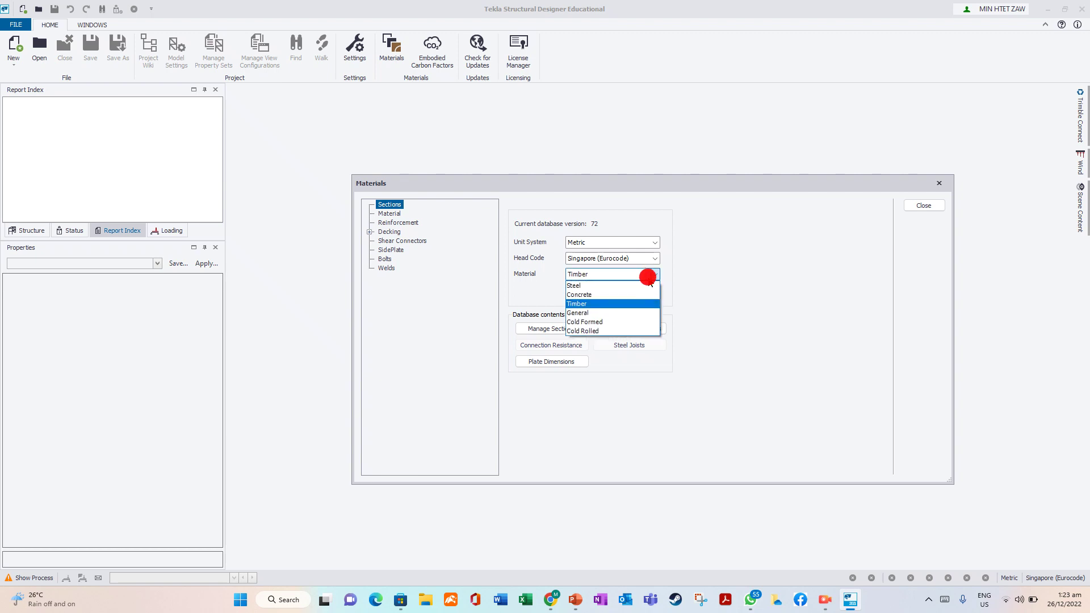
pyautogui.click(615, 288)
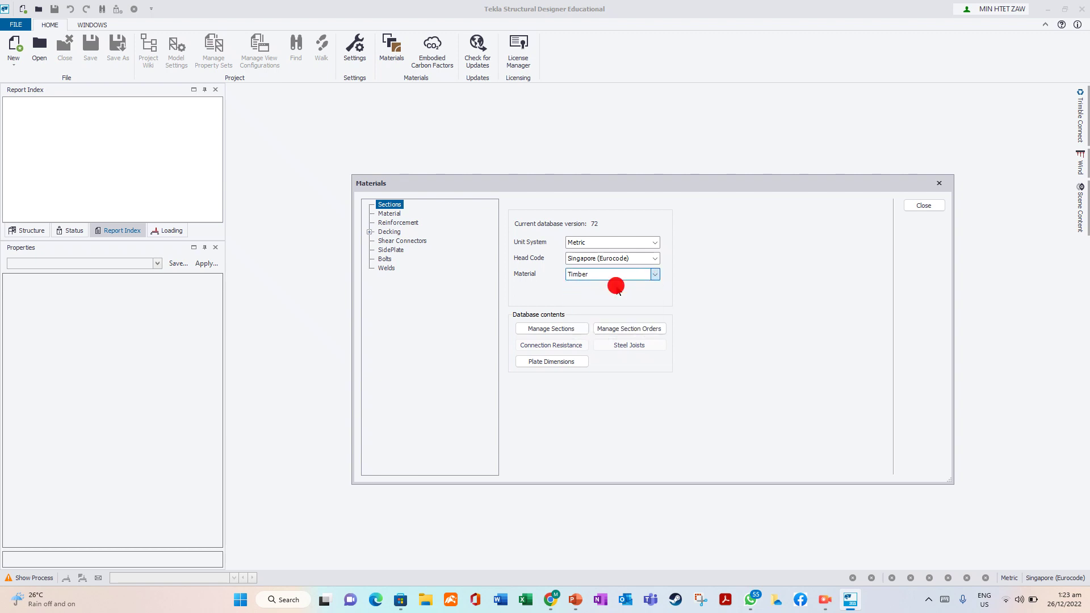
# Step: Examine the available steel grades in the Material database for the Singapore (Eurocode) head code
pyautogui.click(396, 214)
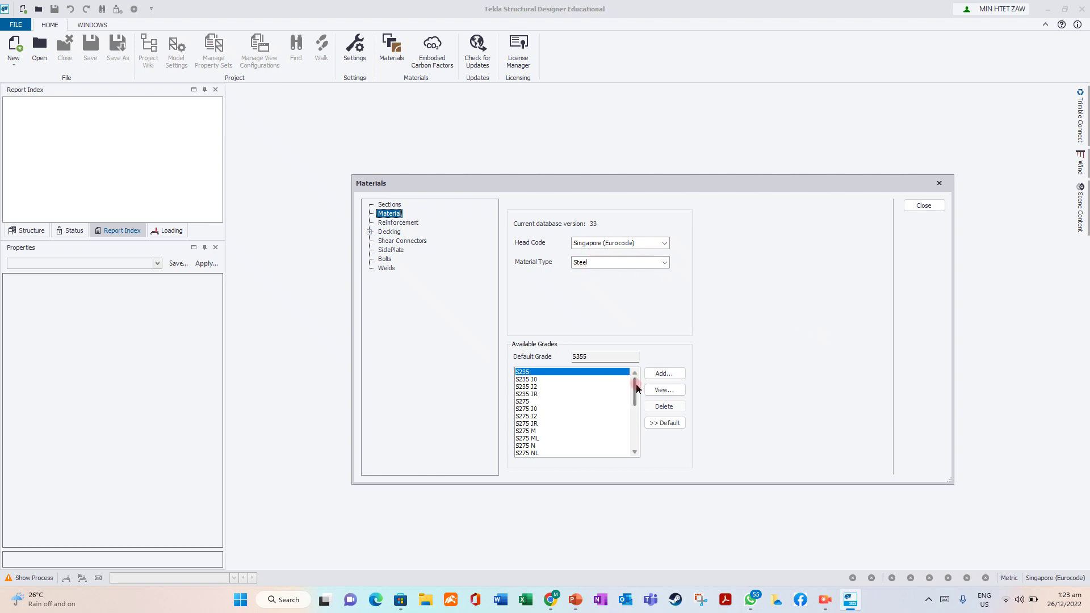
pyautogui.moveTo(632, 392)
pyautogui.mouseDown()
pyautogui.moveTo(633, 434)
pyautogui.moveTo(628, 380)
pyautogui.mouseUp()
pyautogui.click(523, 373)
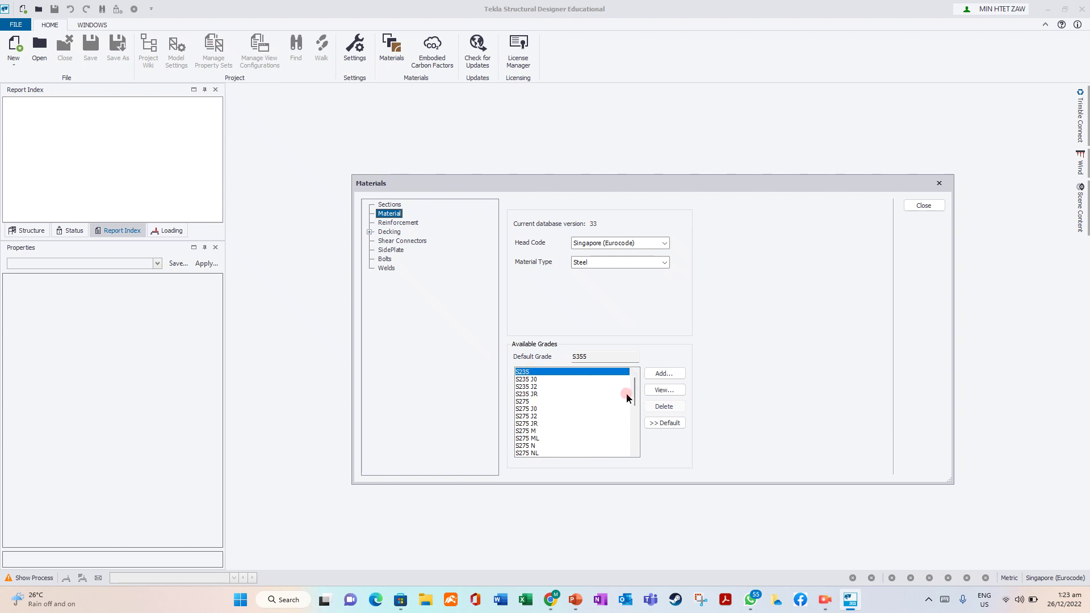
pyautogui.moveTo(635, 402); pyautogui.dragTo(631, 421)
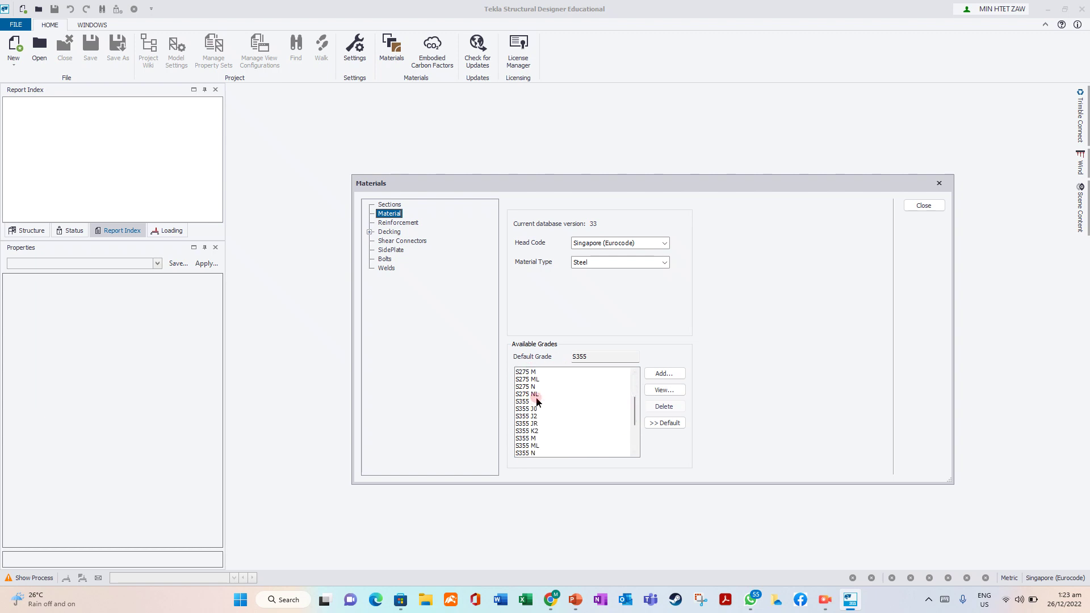
pyautogui.scroll(-2, 624, 423)
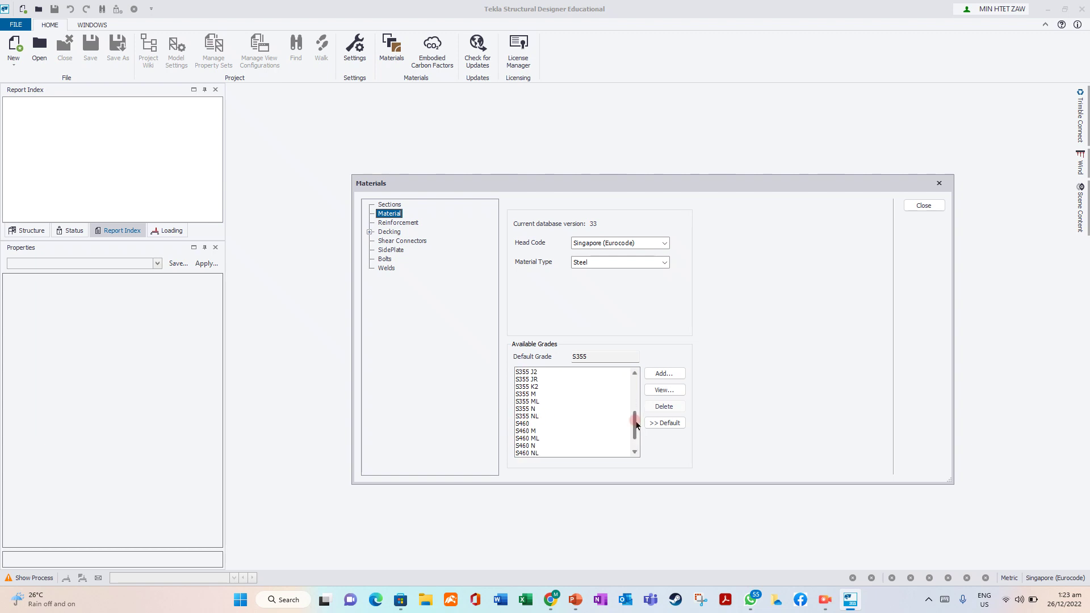
pyautogui.moveTo(633, 437); pyautogui.dragTo(637, 387)
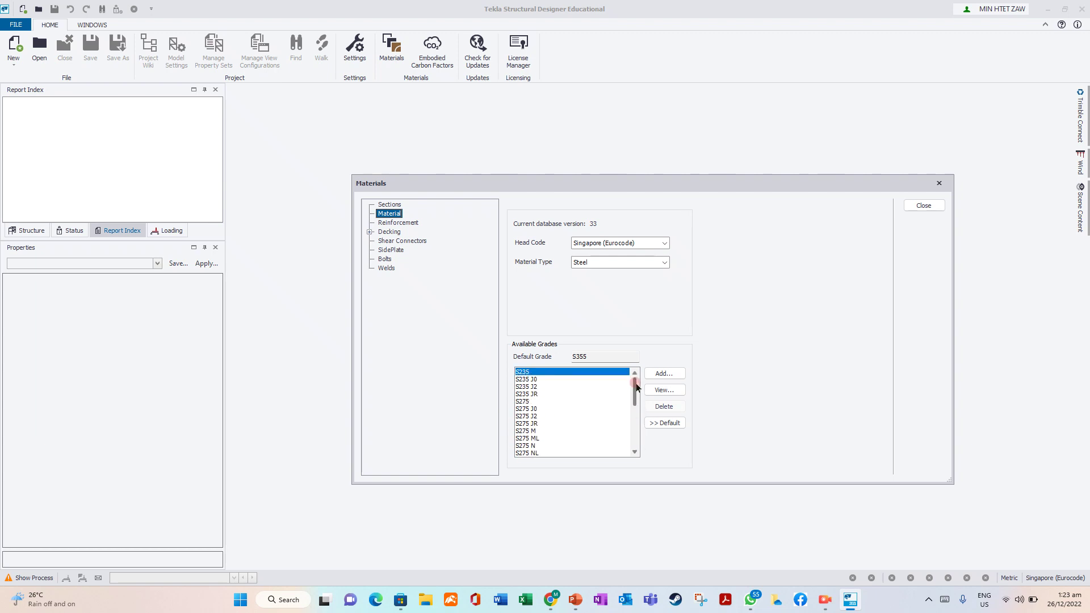
# Step: Inspect the form for adding a new steel grade and cancel it without entering anything
pyautogui.click(664, 373)
pyautogui.click(570, 199)
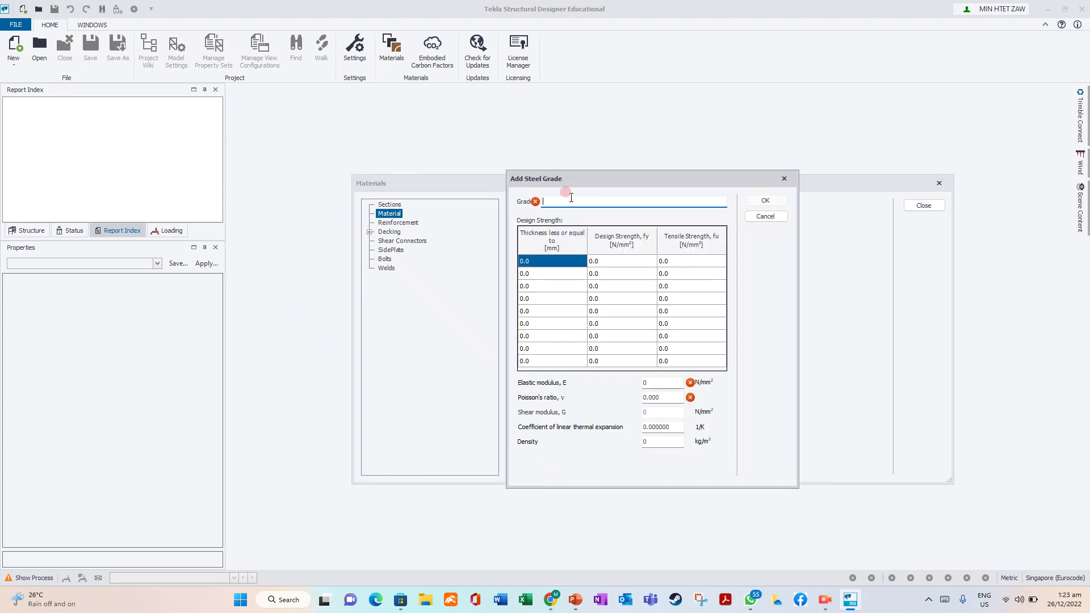
pyautogui.click(566, 199)
pyautogui.click(766, 218)
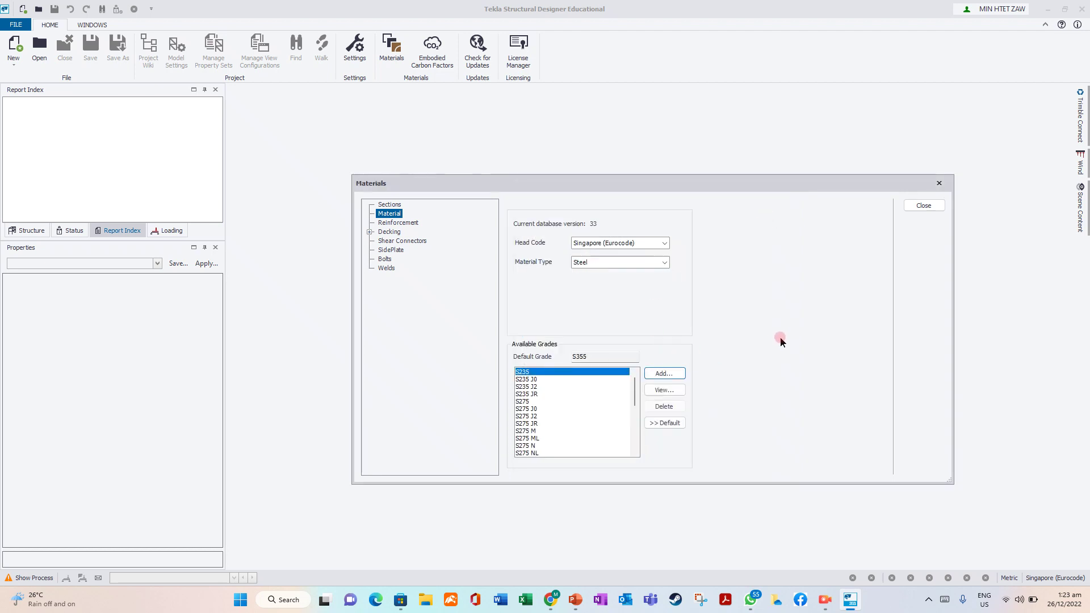
# Step: Switch the material type to Concrete, and examine its available grades and the form for adding a concrete grade
pyautogui.click(662, 263)
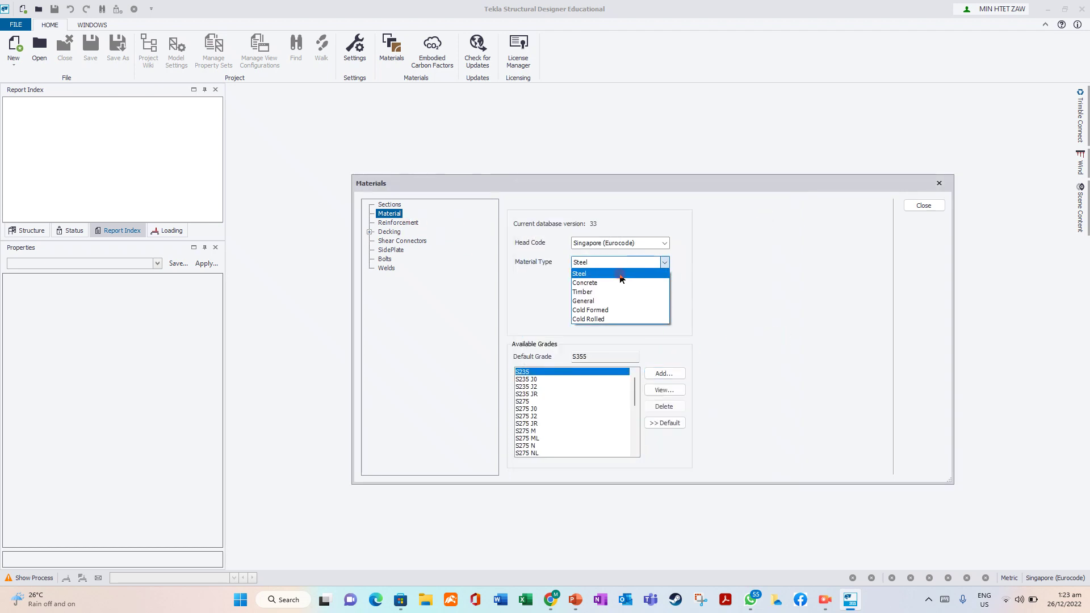
pyautogui.click(601, 281)
pyautogui.click(593, 356)
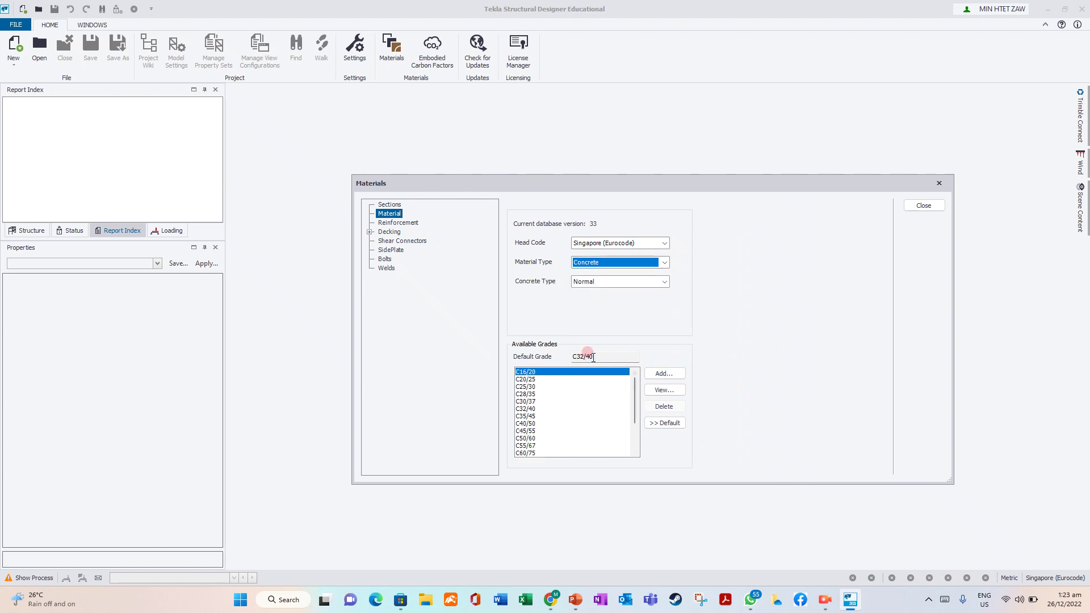
pyautogui.moveTo(633, 387); pyautogui.dragTo(529, 455)
pyautogui.moveTo(633, 416); pyautogui.dragTo(527, 454)
pyautogui.click(654, 372)
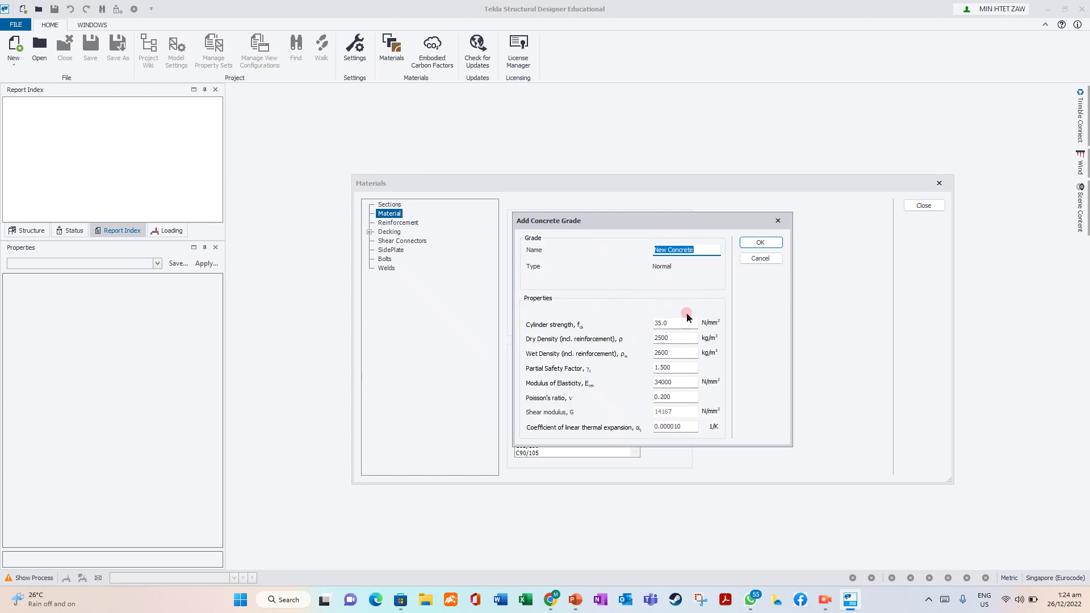
pyautogui.click(755, 261)
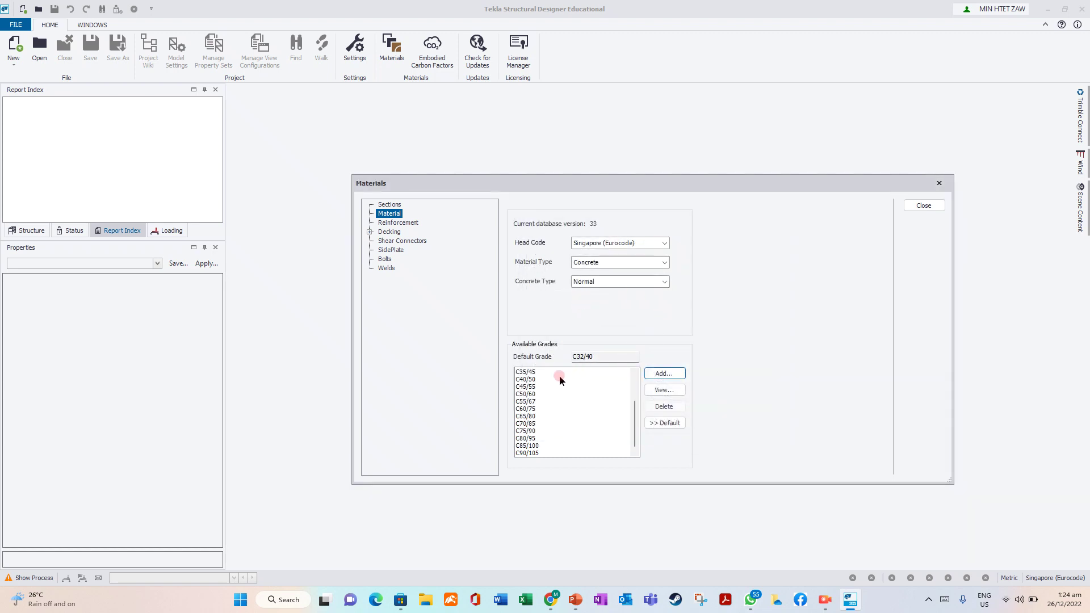
# Step: Examine the mesh reinforcement classes and sizes for Singapore, and inspect the new reinforcement class form without adding one
pyautogui.moveTo(634, 416); pyautogui.dragTo(629, 371)
pyautogui.click(398, 222)
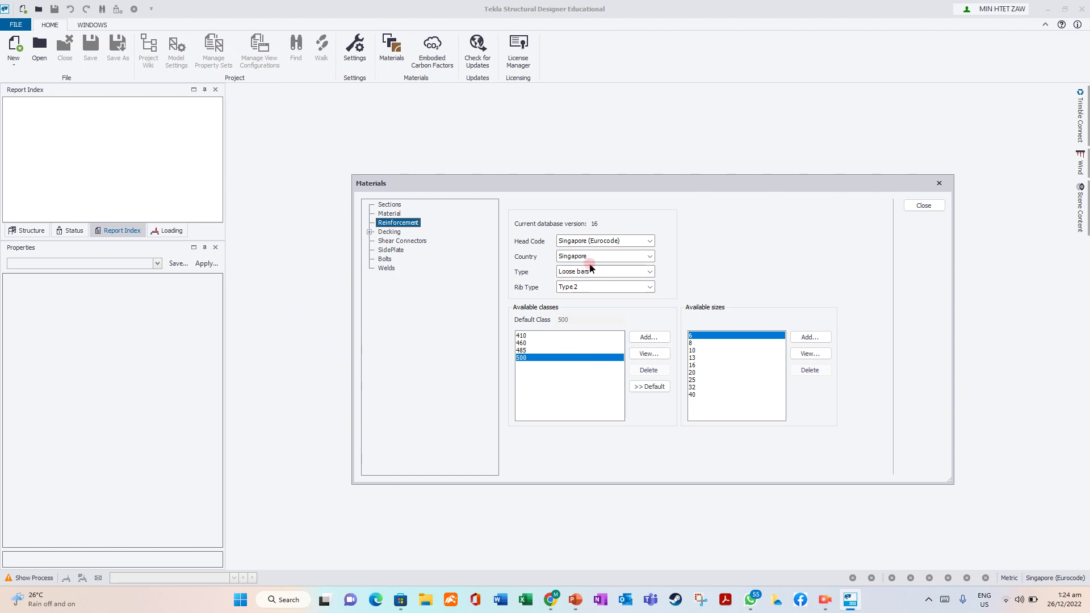
pyautogui.click(651, 271)
pyautogui.click(582, 290)
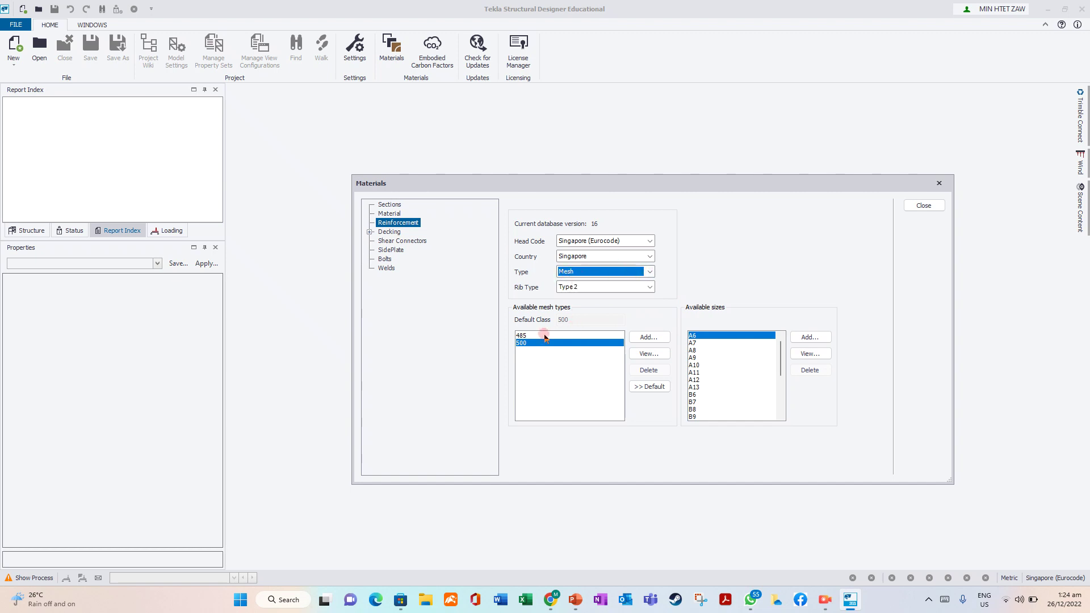
pyautogui.click(648, 337)
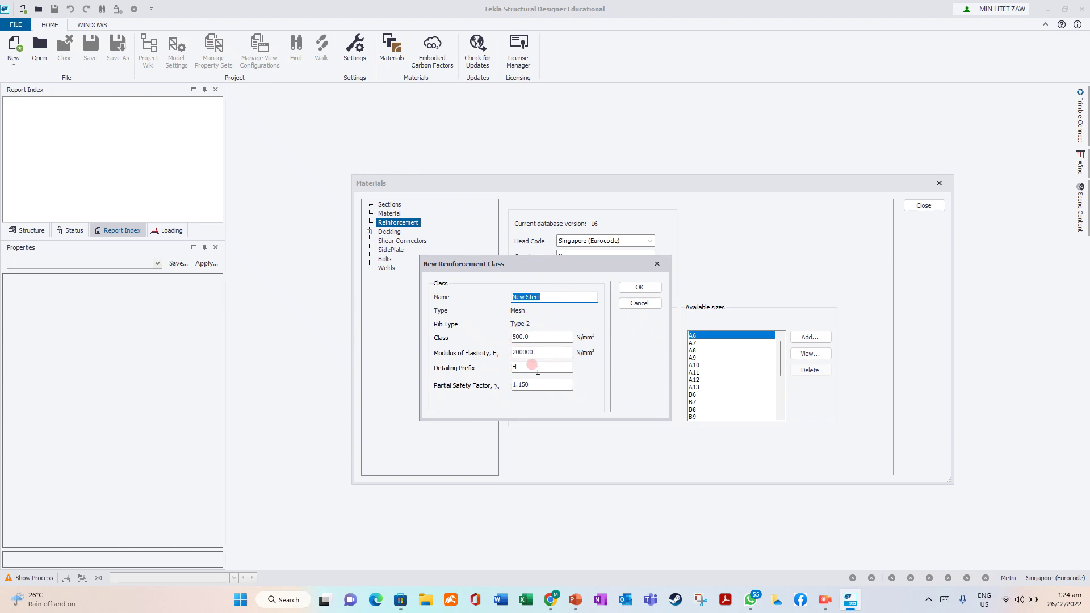
pyautogui.click(640, 302)
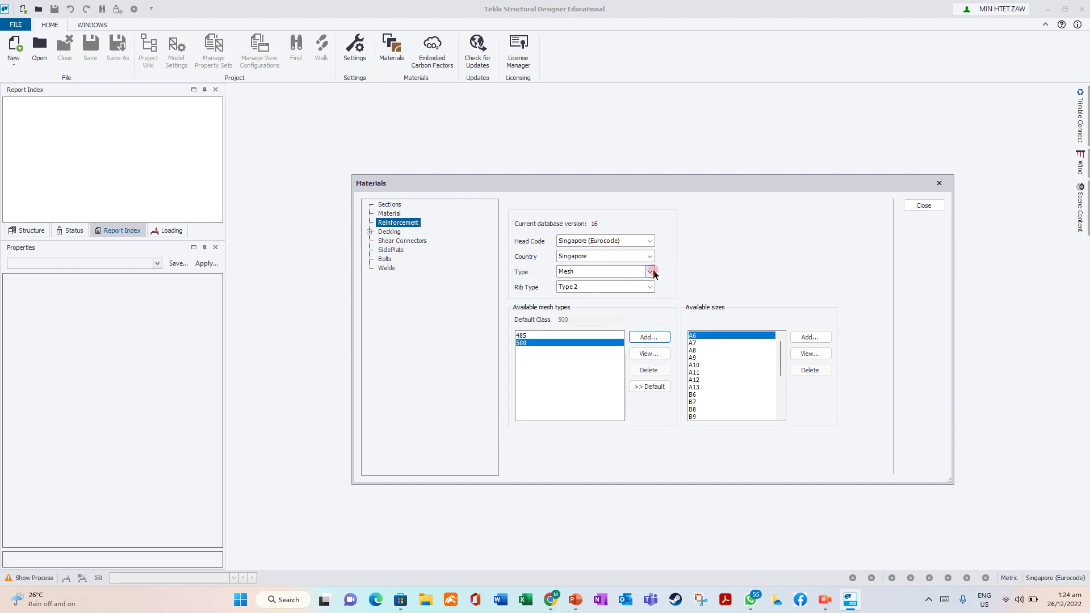
# Step: Set the reinforcement type back to Loose bars, examine each available class, and close the materials database
pyautogui.click(651, 272)
pyautogui.click(588, 283)
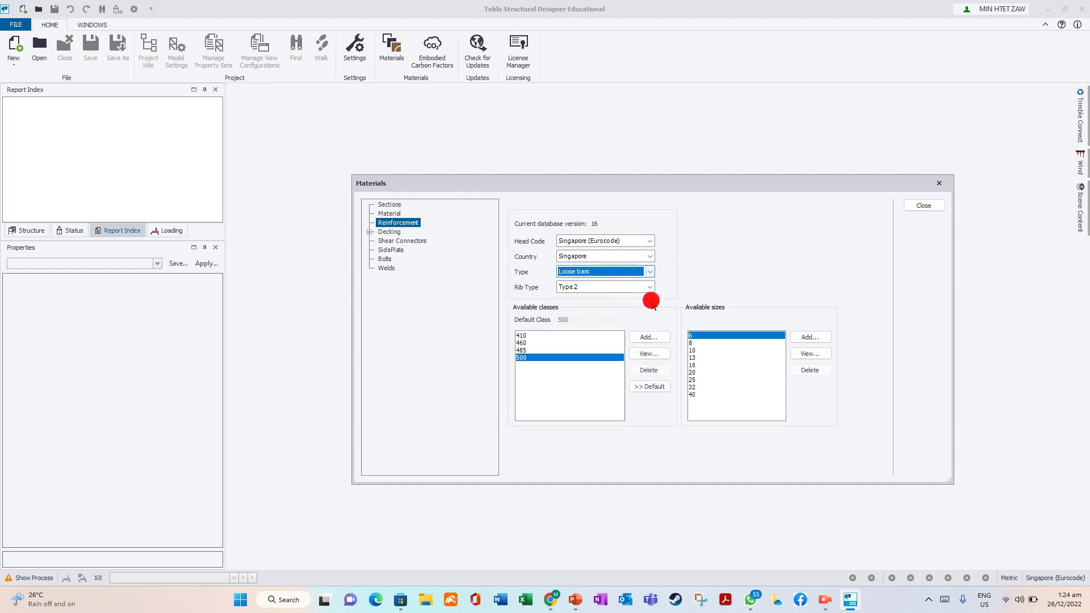
pyautogui.click(526, 356)
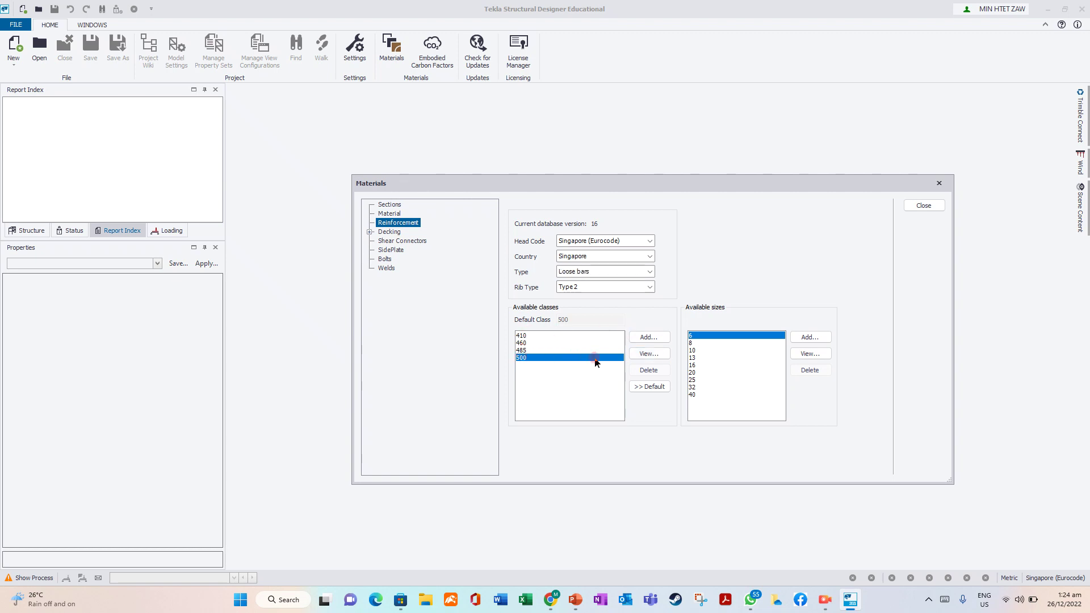
pyautogui.click(526, 350)
pyautogui.click(521, 343)
pyautogui.click(521, 336)
pyautogui.click(553, 358)
pyautogui.click(924, 205)
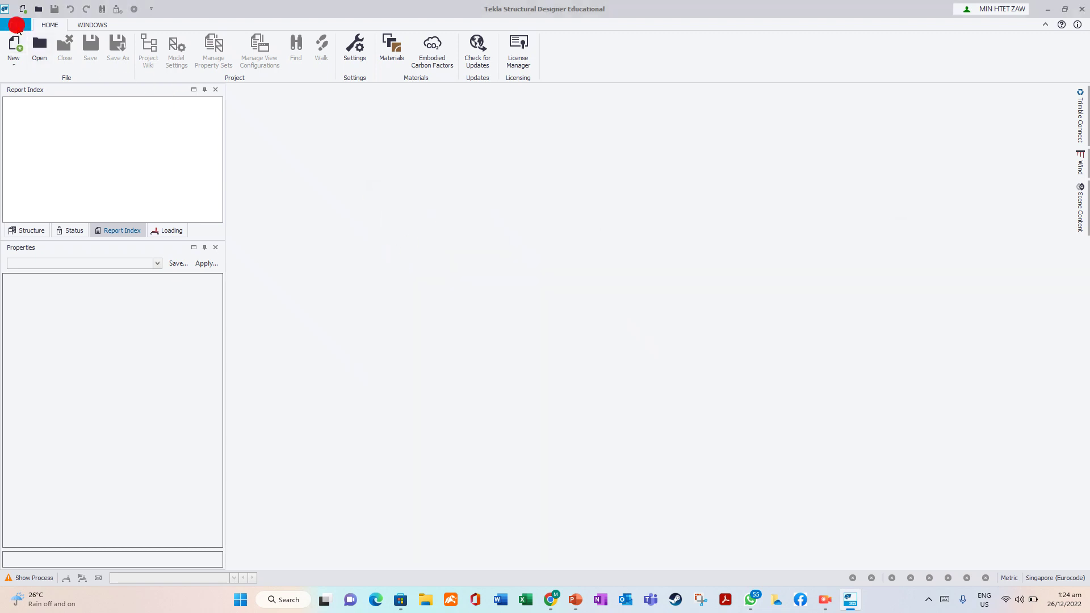
# Step: Open the TSD1 model
pyautogui.click(16, 25)
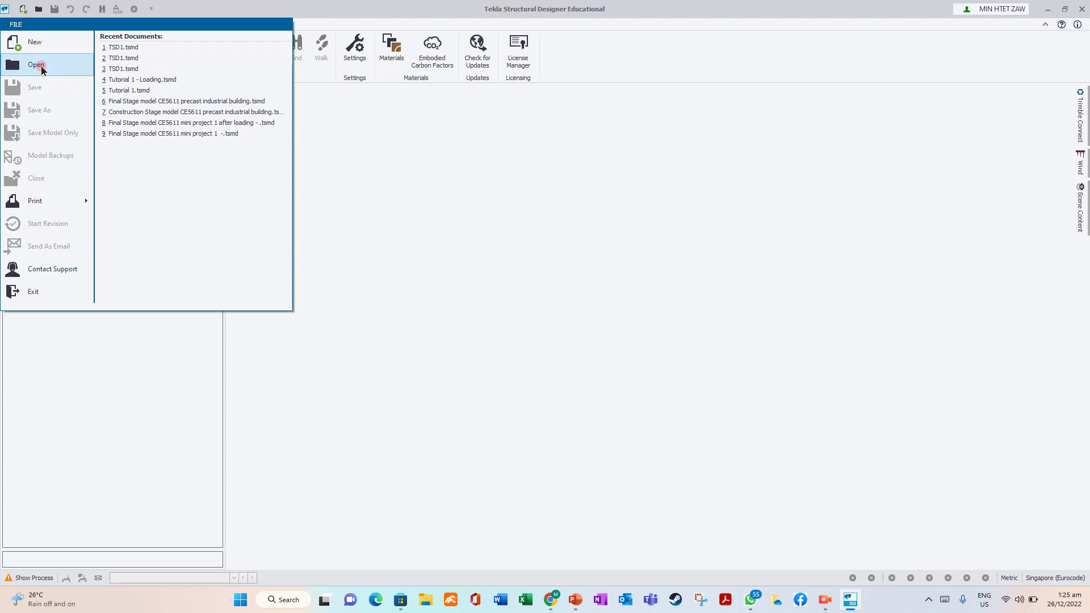
pyautogui.click(561, 265)
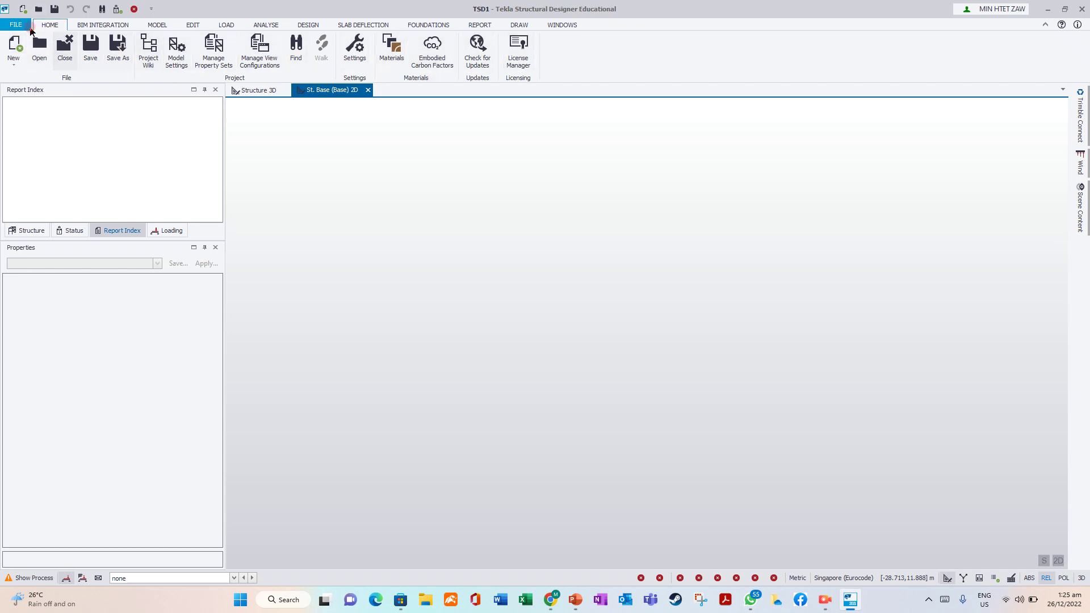
# Step: Examine the BIM integration and modelling commands, including the available slab types, without starting any of them
pyautogui.click(103, 25)
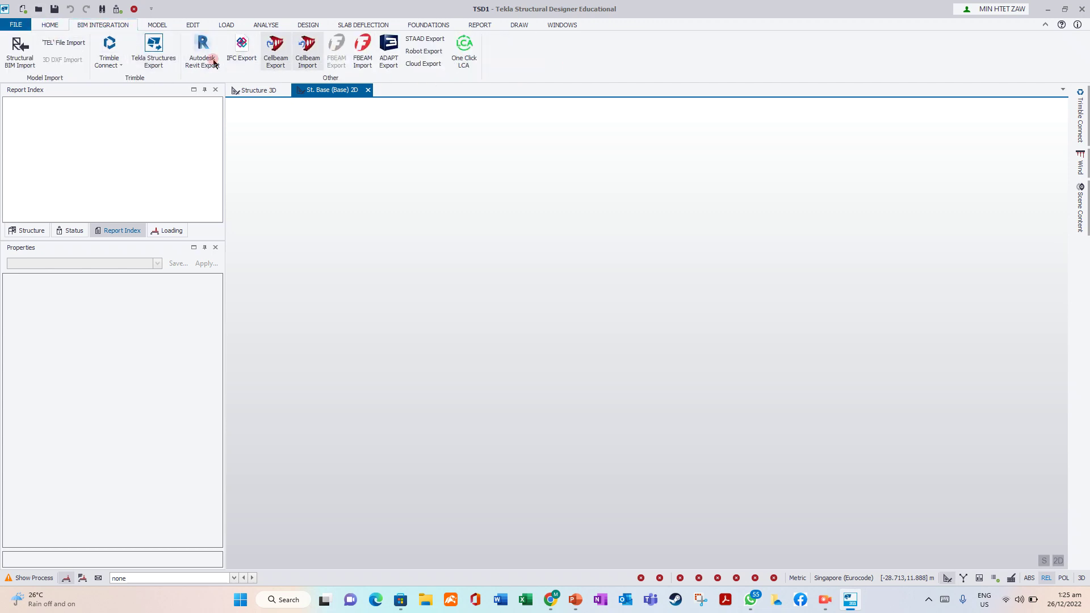
pyautogui.click(157, 25)
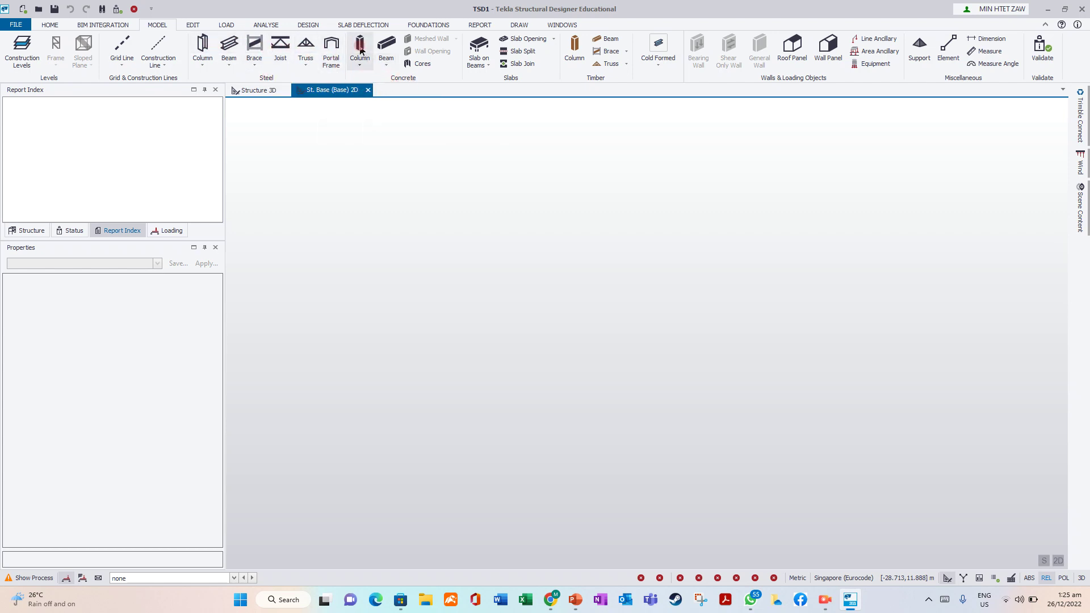
pyautogui.click(483, 57)
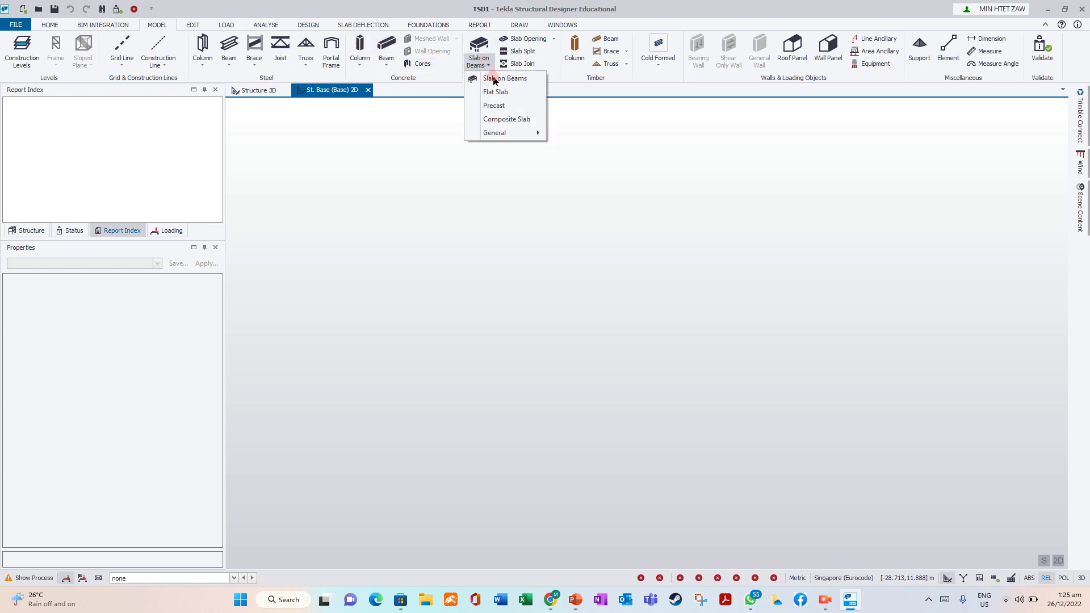
pyautogui.click(502, 126)
pyautogui.click(487, 60)
pyautogui.click(668, 105)
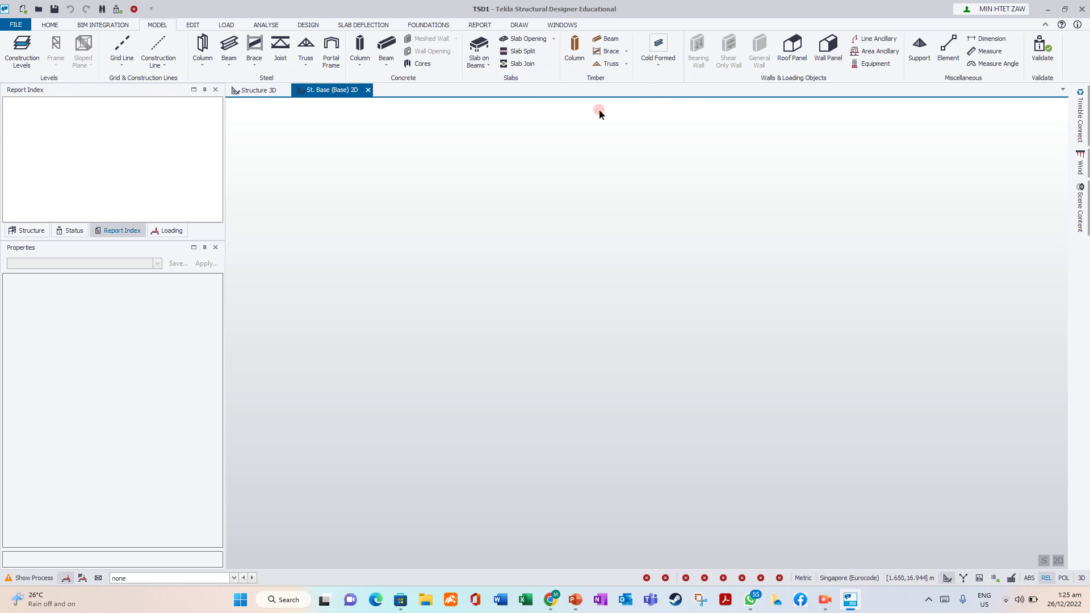
# Step: Examine the model editing commands, such as copying, deleting, reversing, beam lines and merging planes
pyautogui.click(193, 25)
pyautogui.click(77, 59)
pyautogui.click(14, 38)
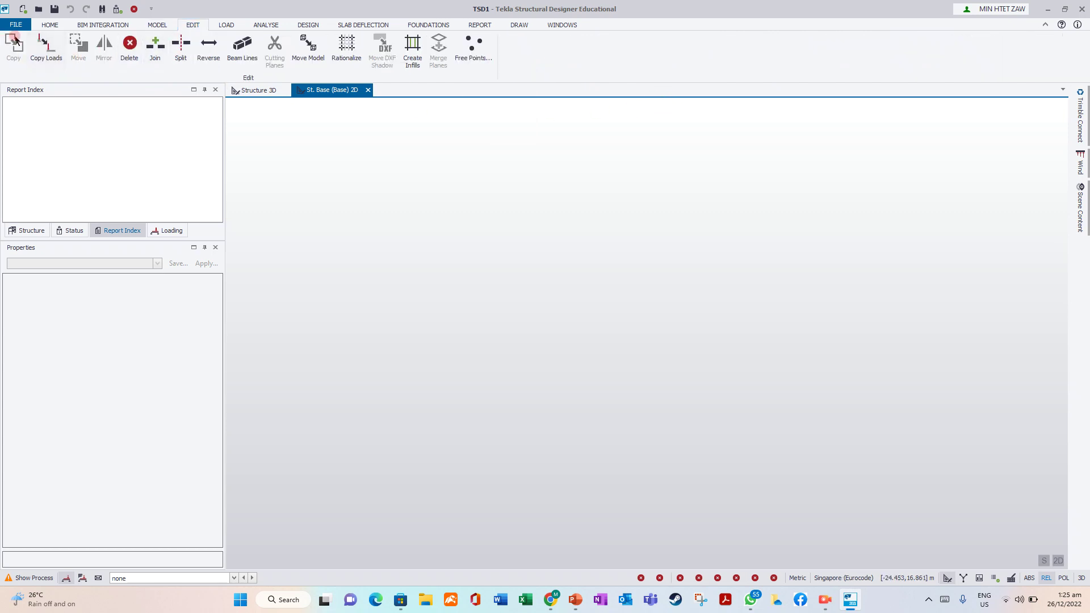
pyautogui.click(134, 53)
pyautogui.click(214, 50)
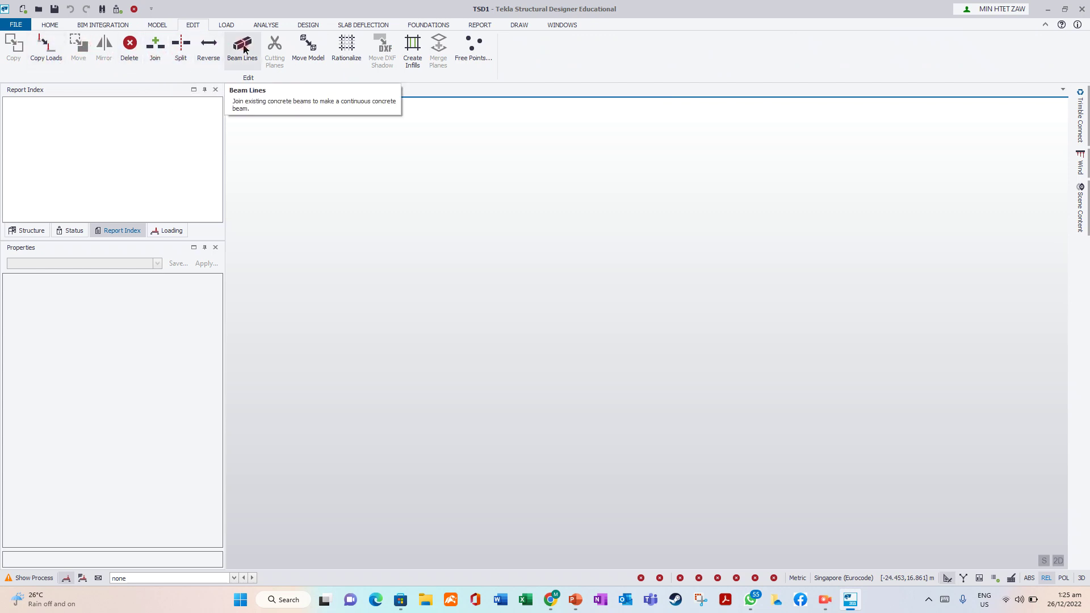
pyautogui.click(435, 50)
pyautogui.click(245, 57)
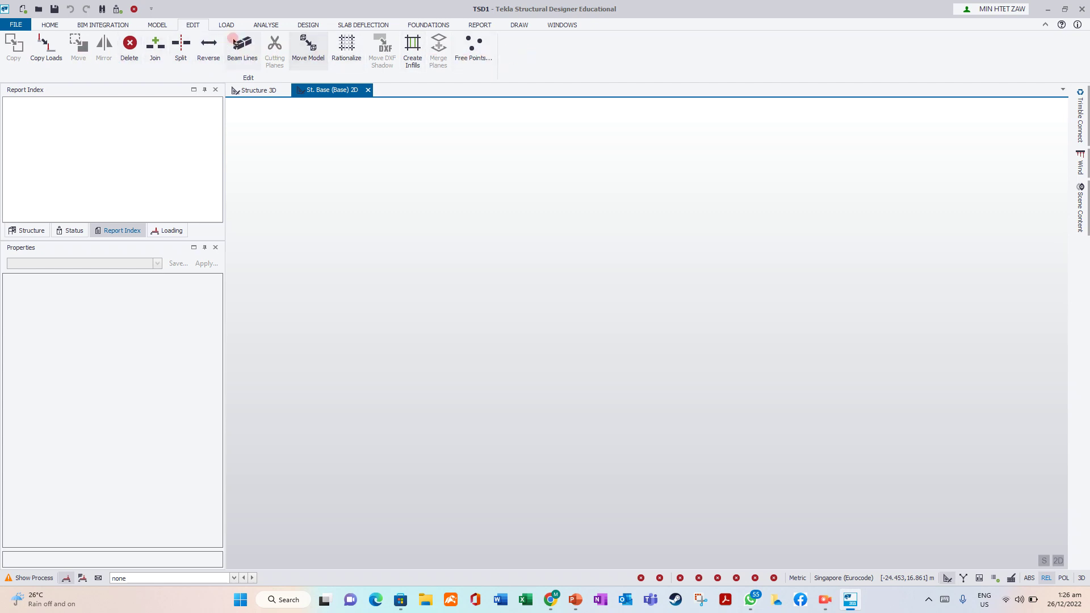
# Step: Examine the loading commands for loadcases, combinations, wind, snow, seismic, panel and member loads
pyautogui.click(227, 25)
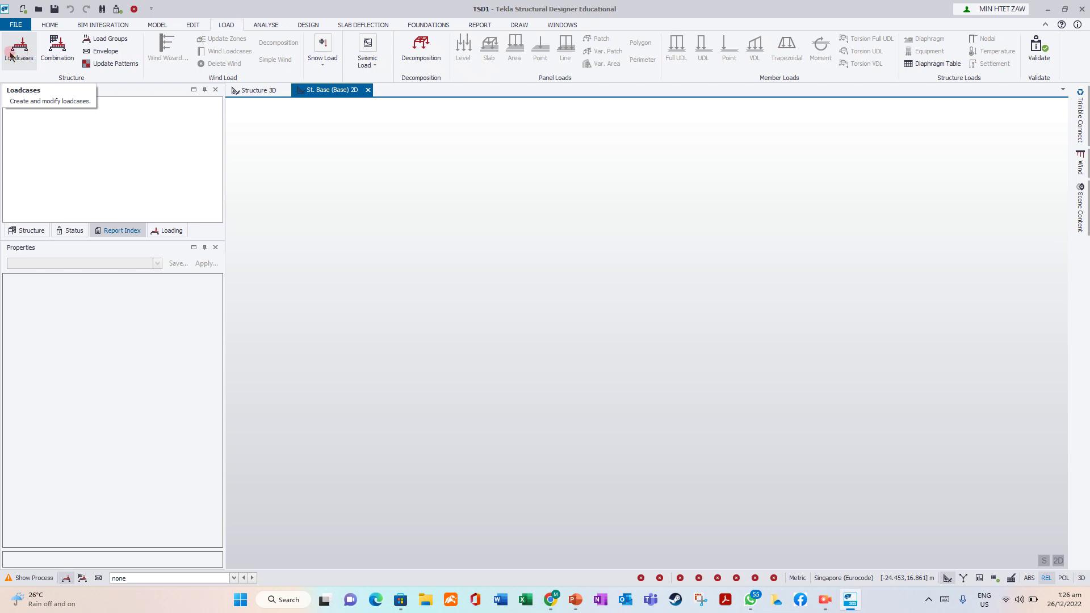
pyautogui.click(111, 64)
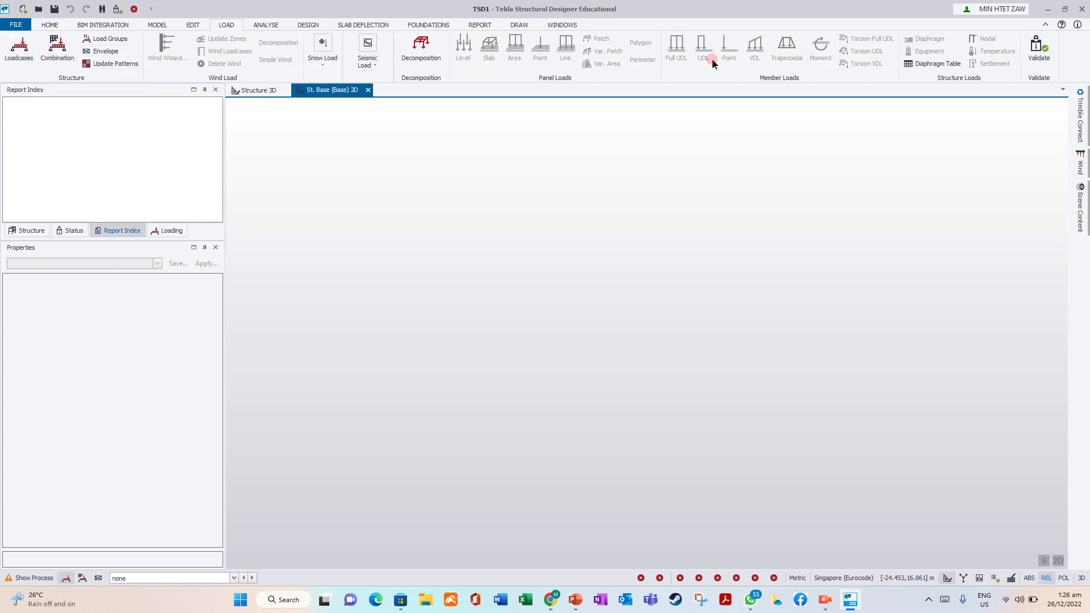
pyautogui.click(273, 79)
pyautogui.click(330, 77)
pyautogui.click(150, 68)
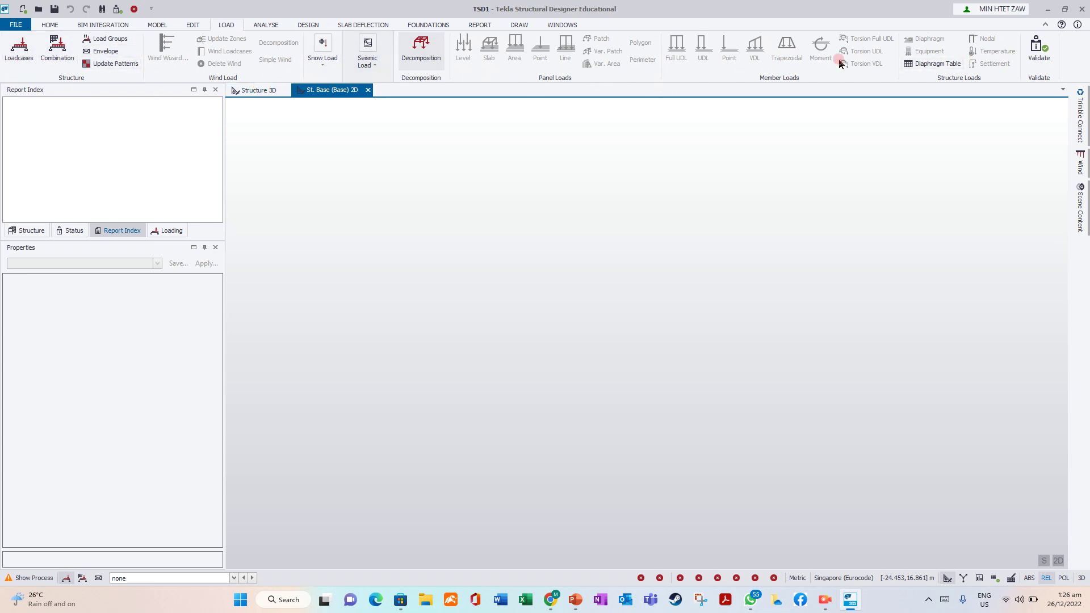
# Step: Return to the modelling commands and examine the project's structure, status, report index and loading trees with their properties
pyautogui.click(158, 25)
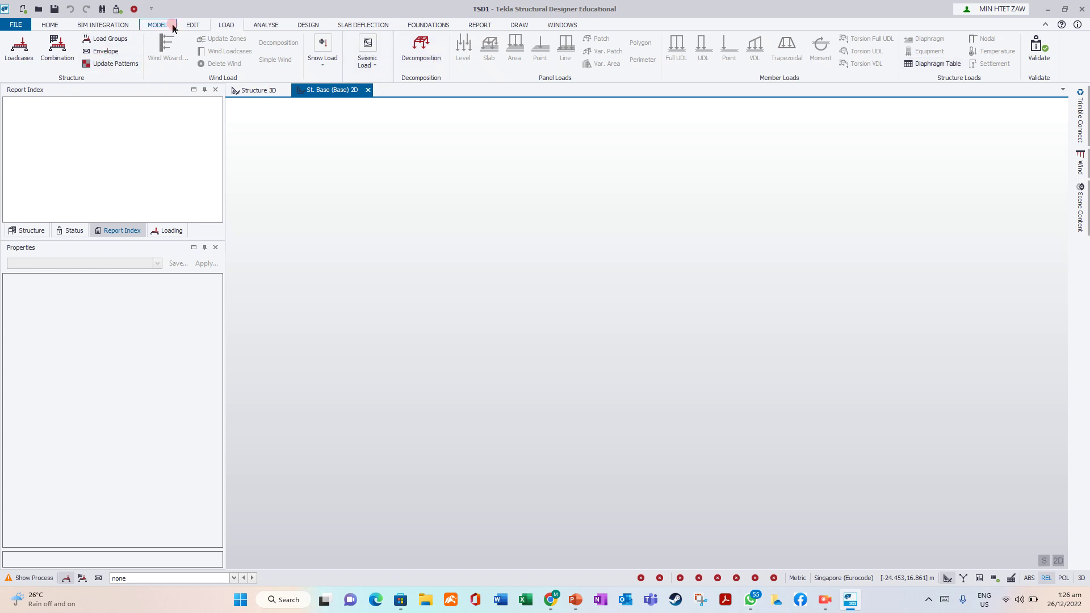
pyautogui.click(164, 26)
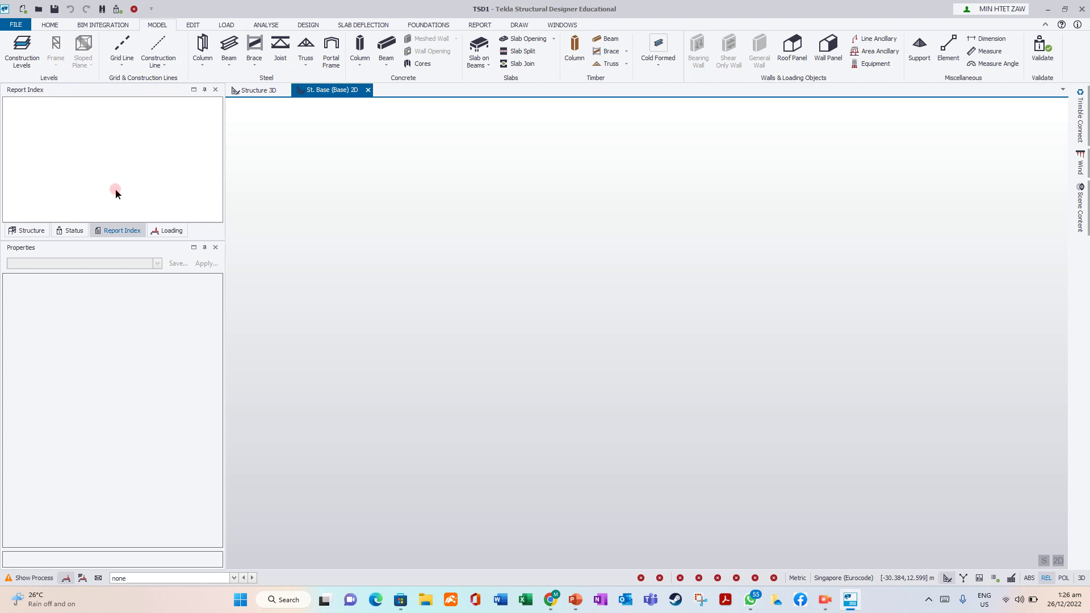
pyautogui.click(32, 230)
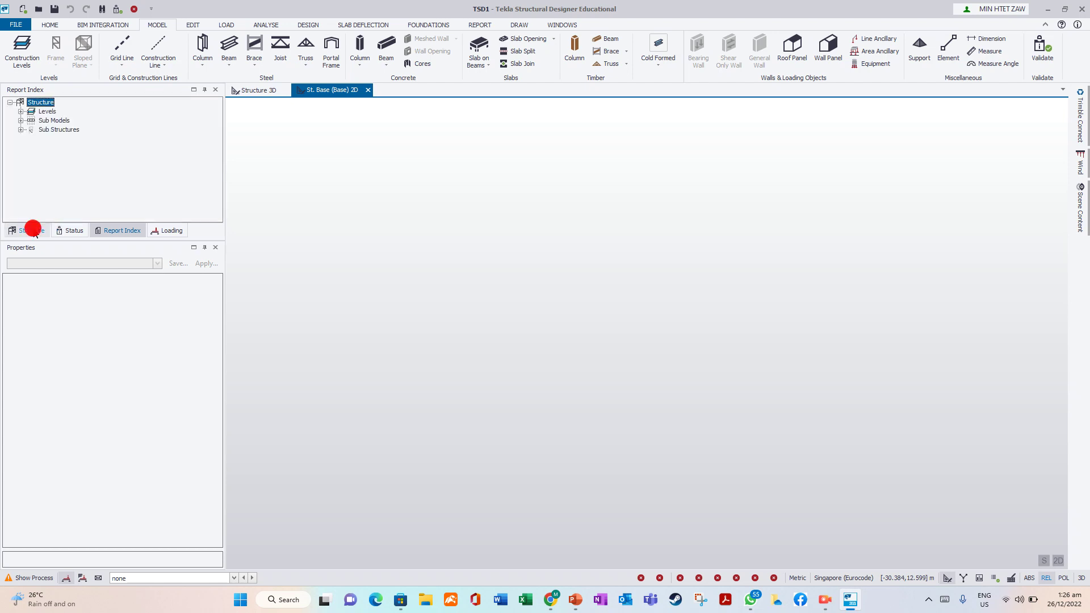
pyautogui.click(71, 233)
pyautogui.click(108, 231)
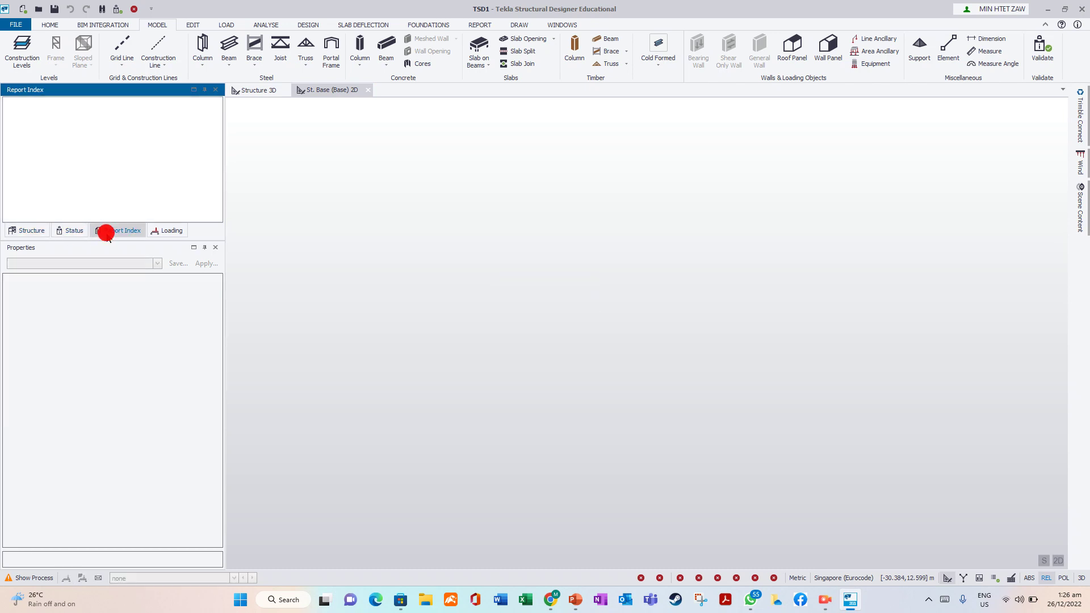
pyautogui.click(169, 231)
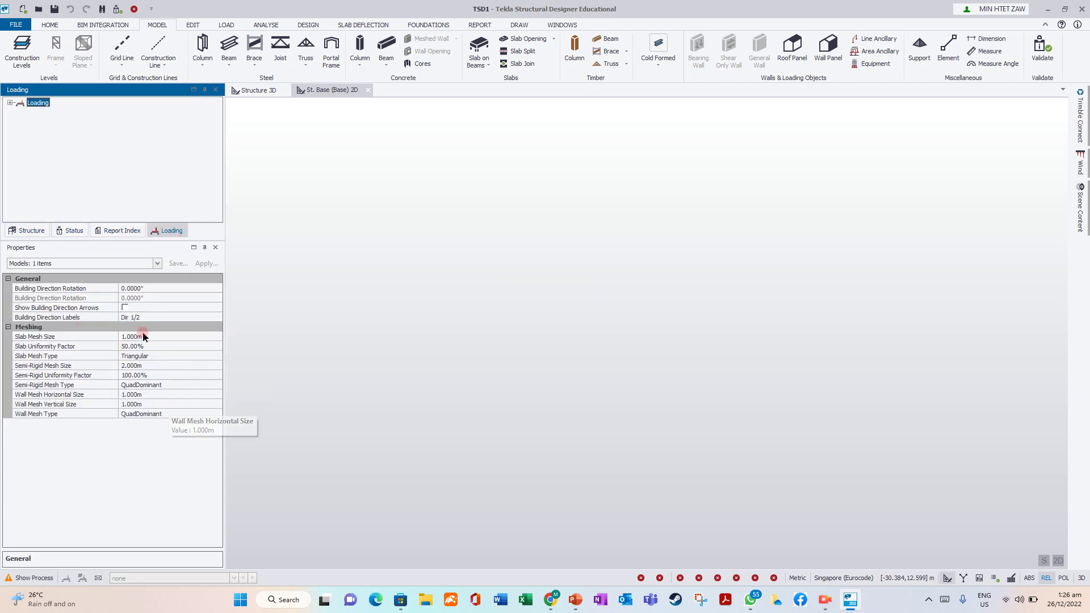
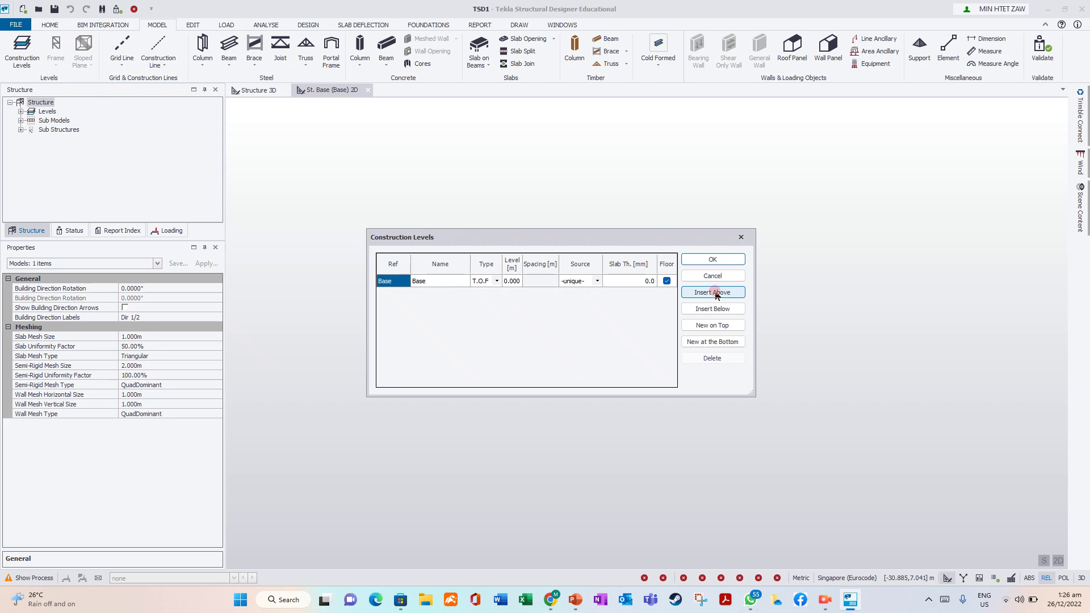
# Step: Insert eight construction levels above Base and name the uppermost one Roof
pyautogui.click(714, 293)
pyautogui.click(428, 282)
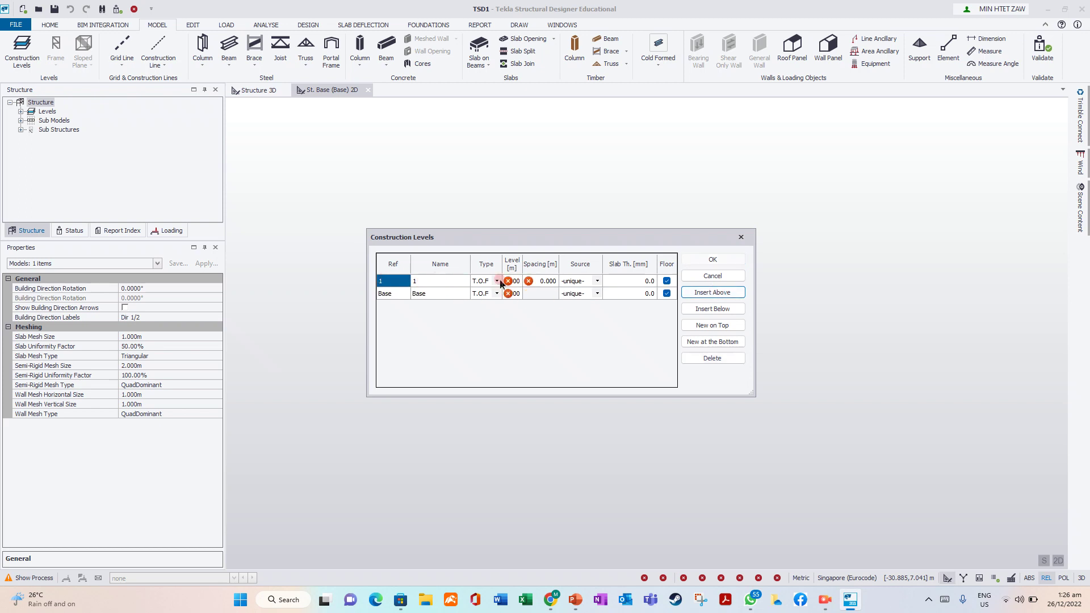
pyautogui.click(714, 293)
pyautogui.click(715, 293)
pyautogui.click(715, 292)
pyautogui.click(714, 291)
pyautogui.click(714, 291)
pyautogui.click(715, 293)
pyautogui.click(715, 294)
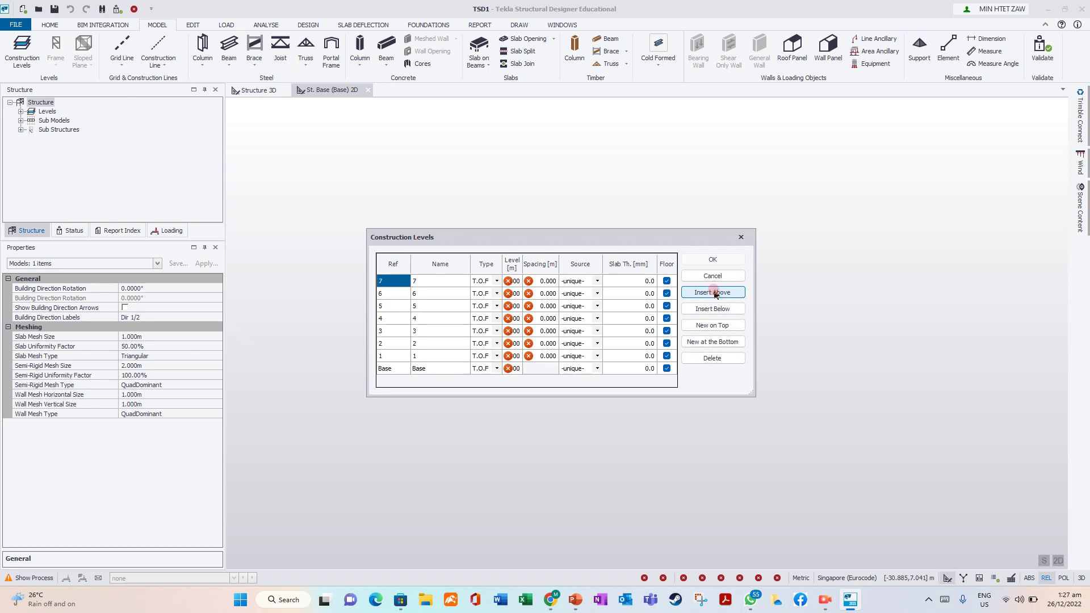
pyautogui.click(715, 293)
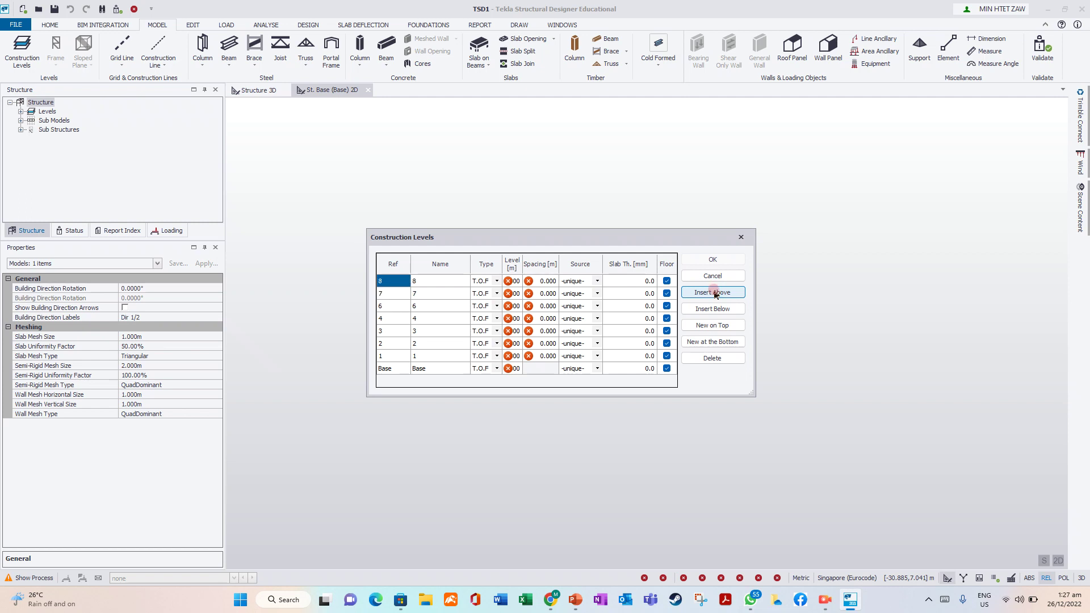
pyautogui.click(445, 281)
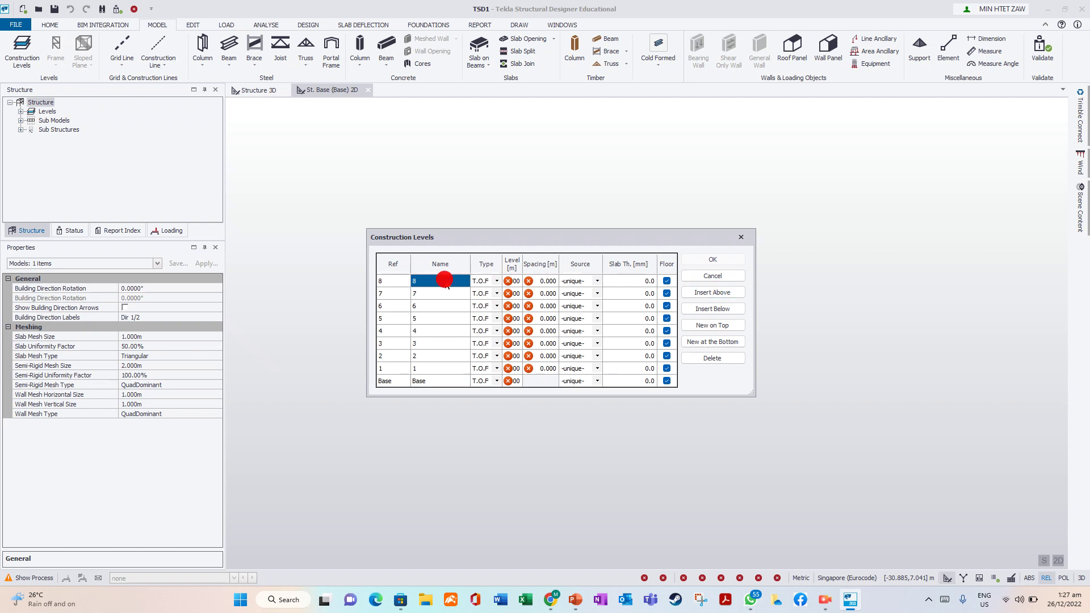
pyautogui.write('Roof')
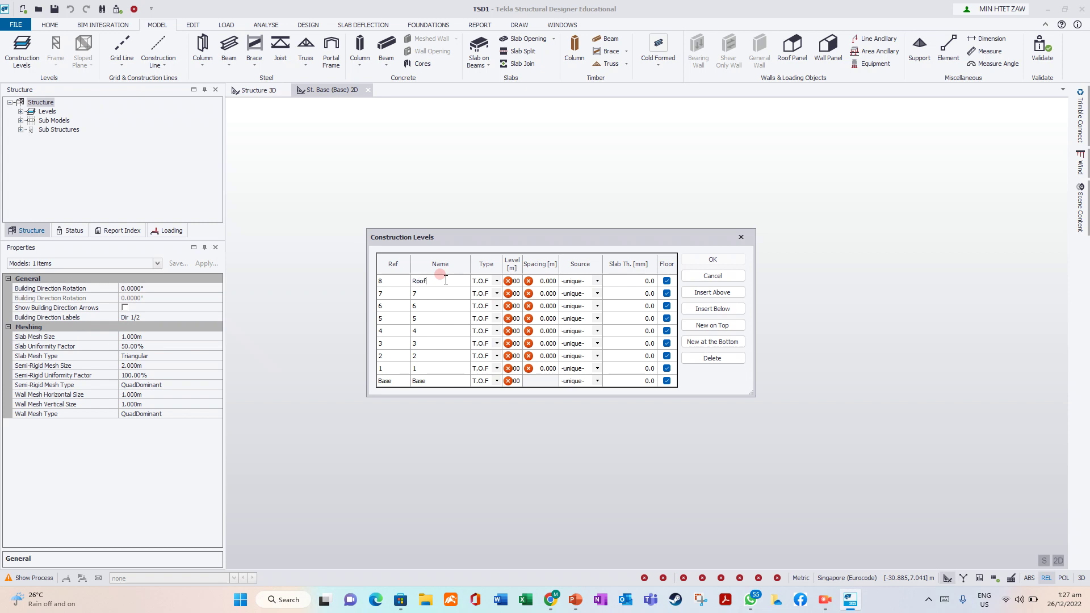
# Step: Set the type of every construction level, from Base up to Roof, to S.S.L
pyautogui.click(498, 384)
pyautogui.click(482, 399)
pyautogui.click(493, 380)
pyautogui.click(490, 386)
pyautogui.click(487, 369)
pyautogui.click(487, 372)
pyautogui.click(491, 344)
pyautogui.click(489, 359)
pyautogui.click(492, 331)
pyautogui.click(487, 348)
pyautogui.click(494, 381)
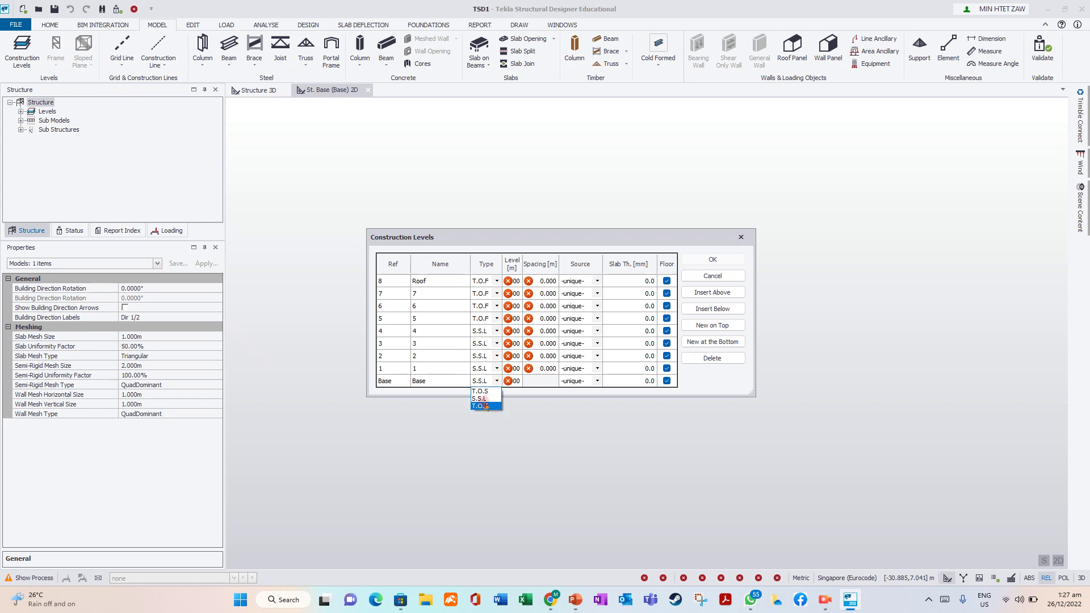
pyautogui.click(495, 379)
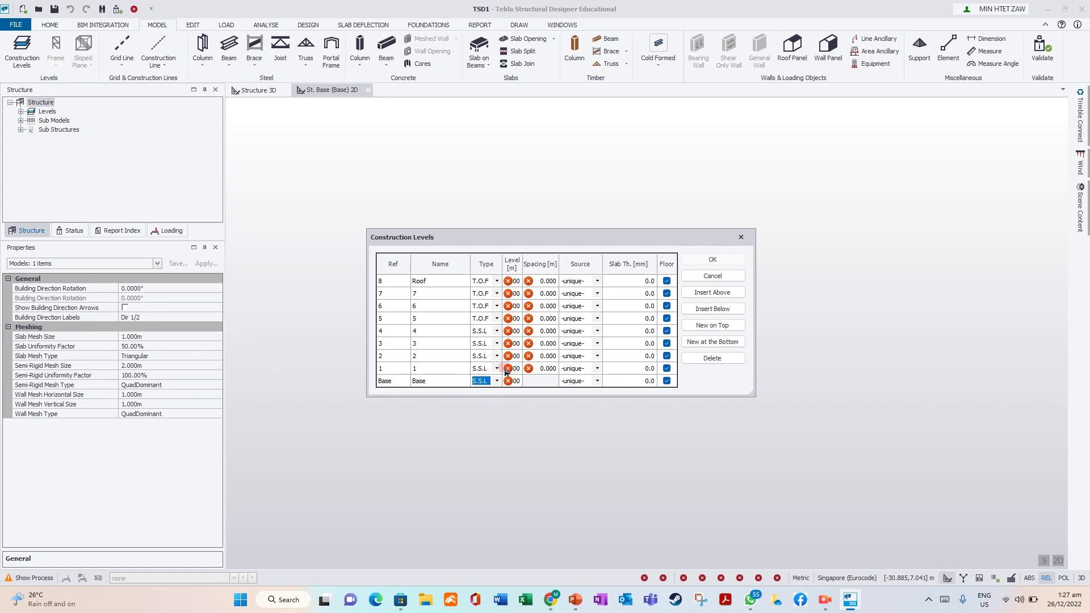
pyautogui.click(497, 319)
pyautogui.click(484, 334)
pyautogui.click(494, 316)
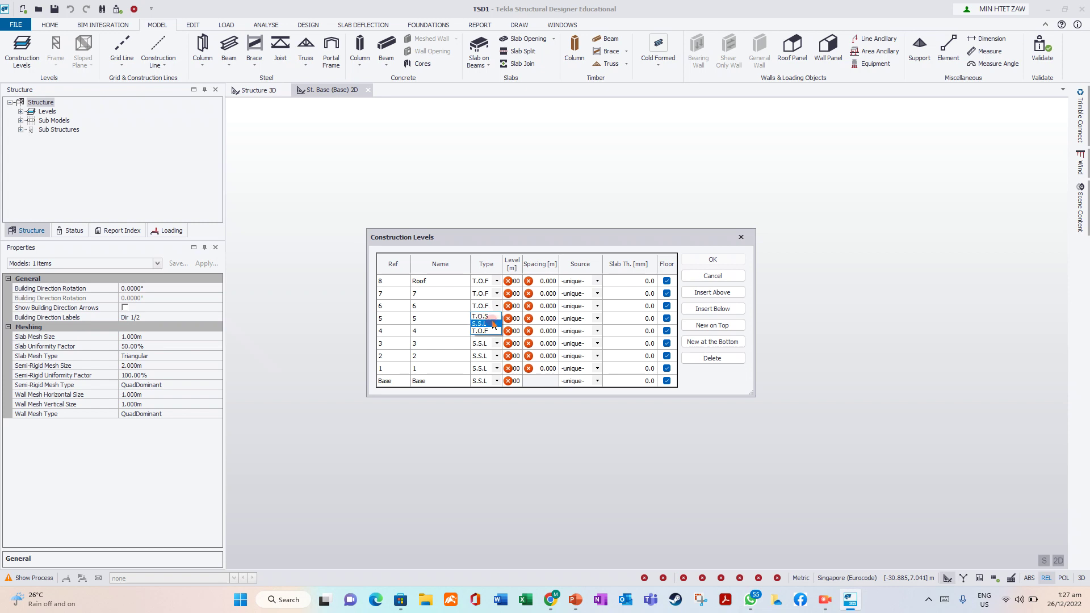
pyautogui.click(484, 324)
pyautogui.click(496, 294)
pyautogui.click(484, 311)
pyautogui.click(497, 281)
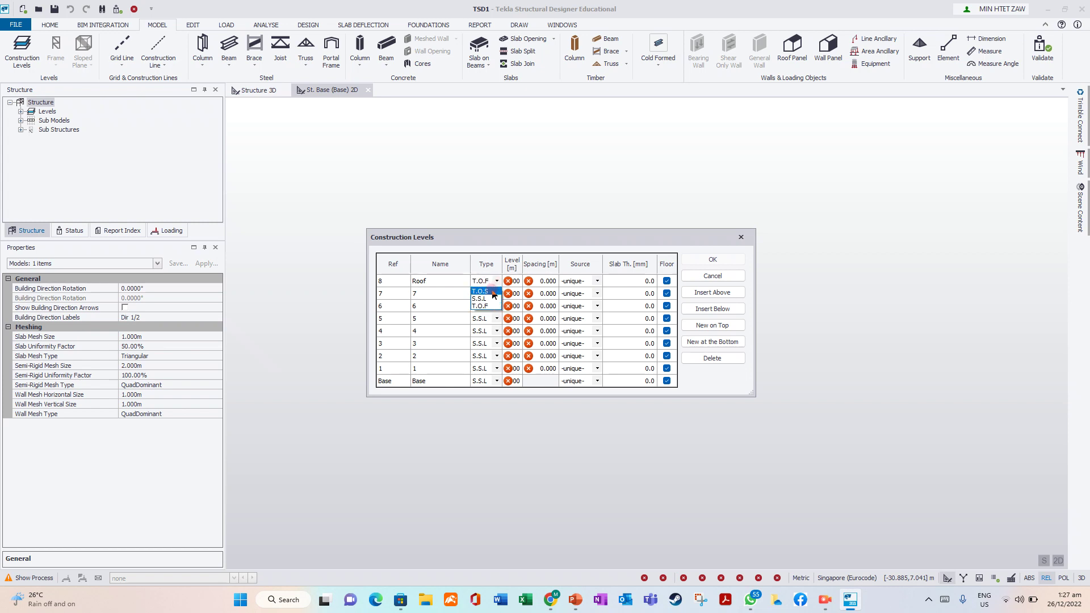
pyautogui.click(481, 299)
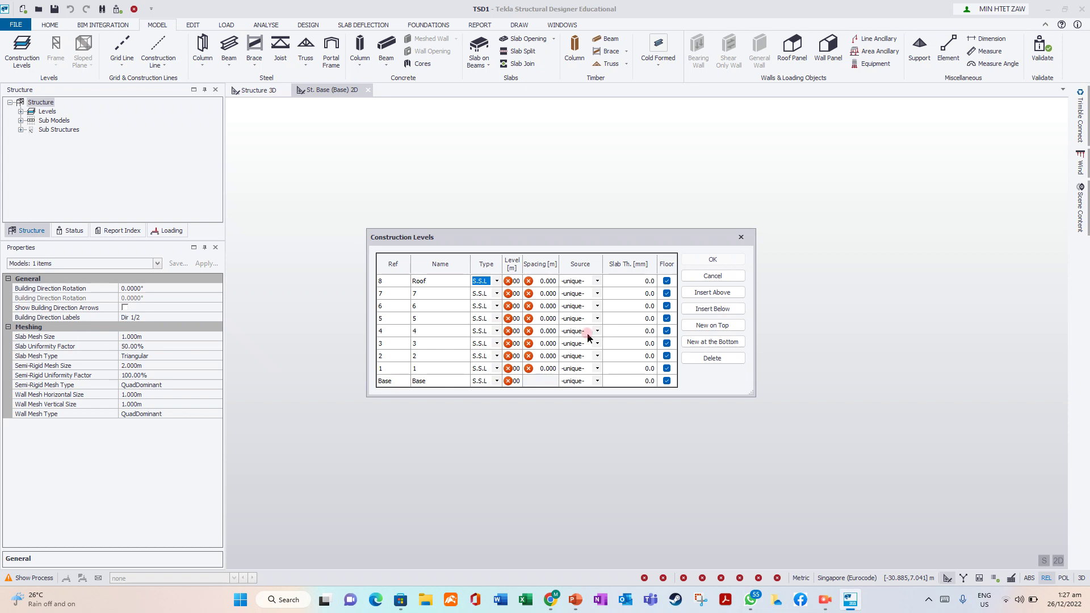
# Step: Set the spacing of every construction level from 1 up to Roof to 3.5 m
pyautogui.click(549, 369)
pyautogui.write('3.5')
pyautogui.click(549, 357)
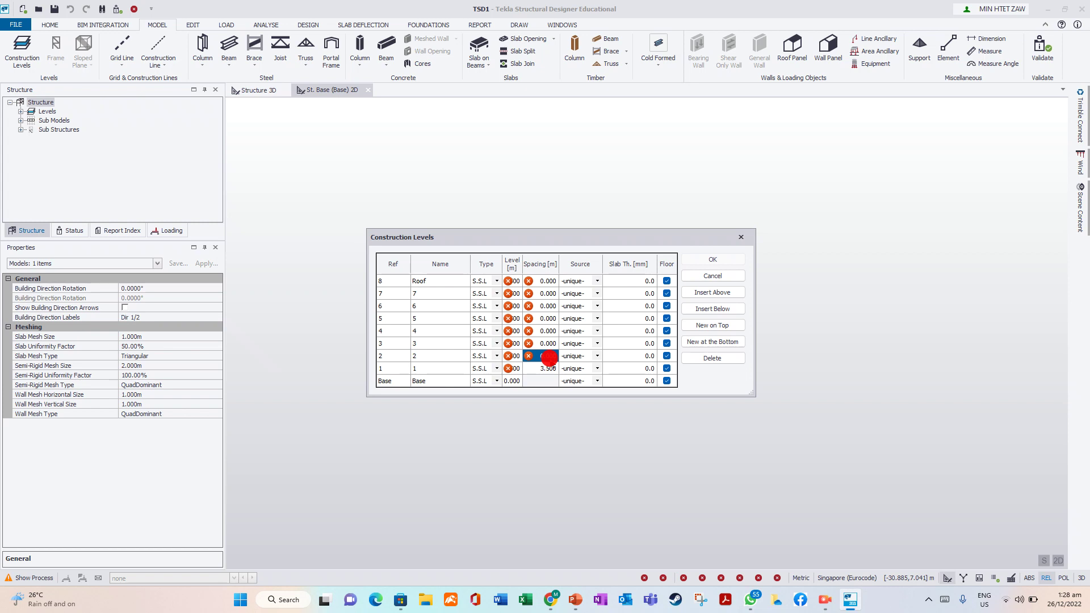
pyautogui.write('3.5')
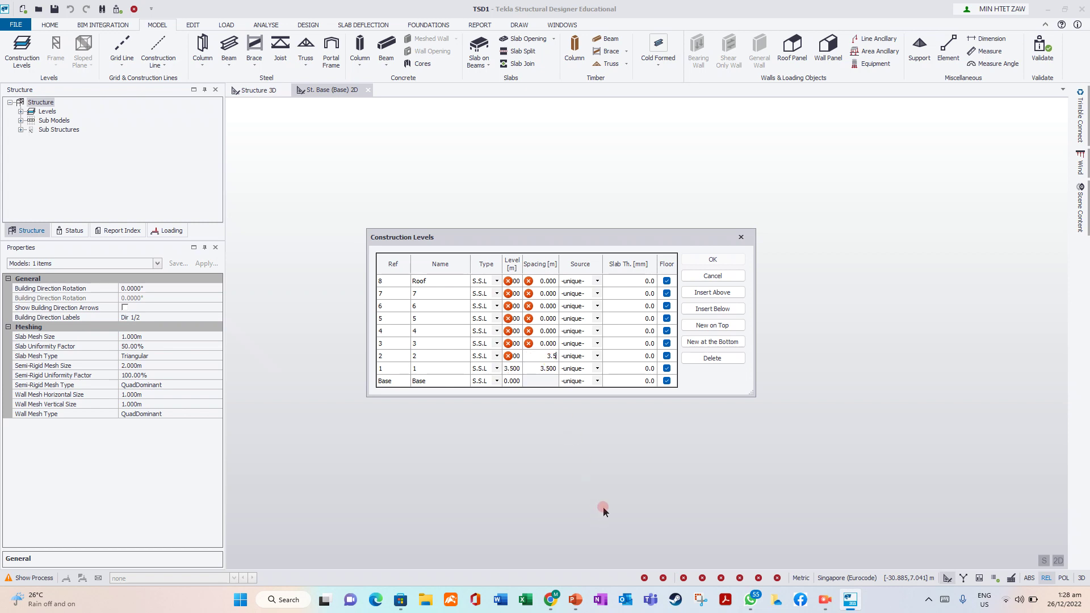
pyautogui.click(550, 342)
pyautogui.write('3.5')
pyautogui.click(548, 330)
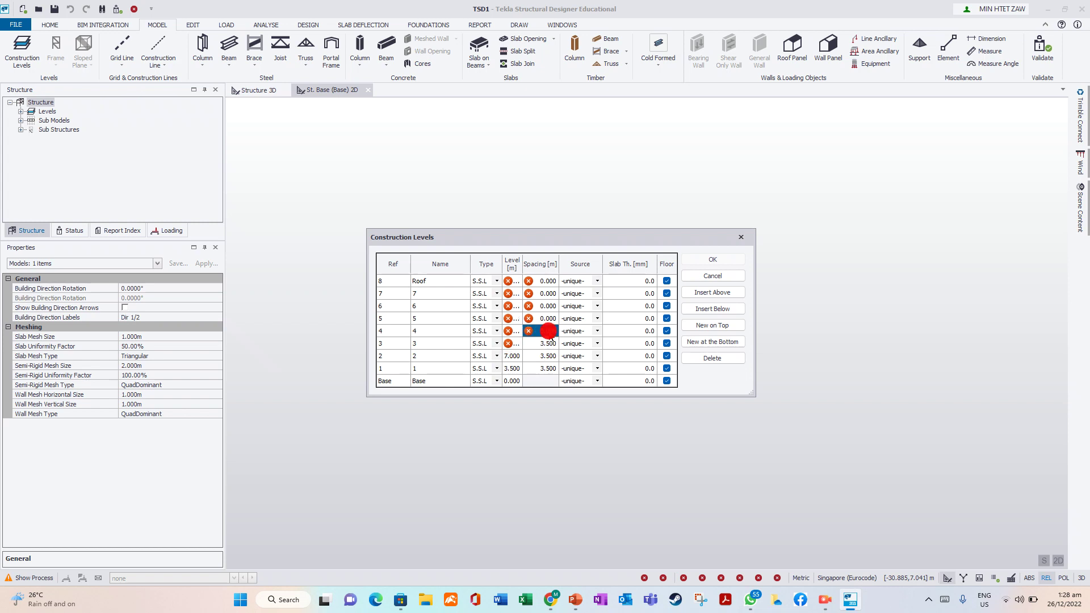
pyautogui.write('3')
pyautogui.click(552, 314)
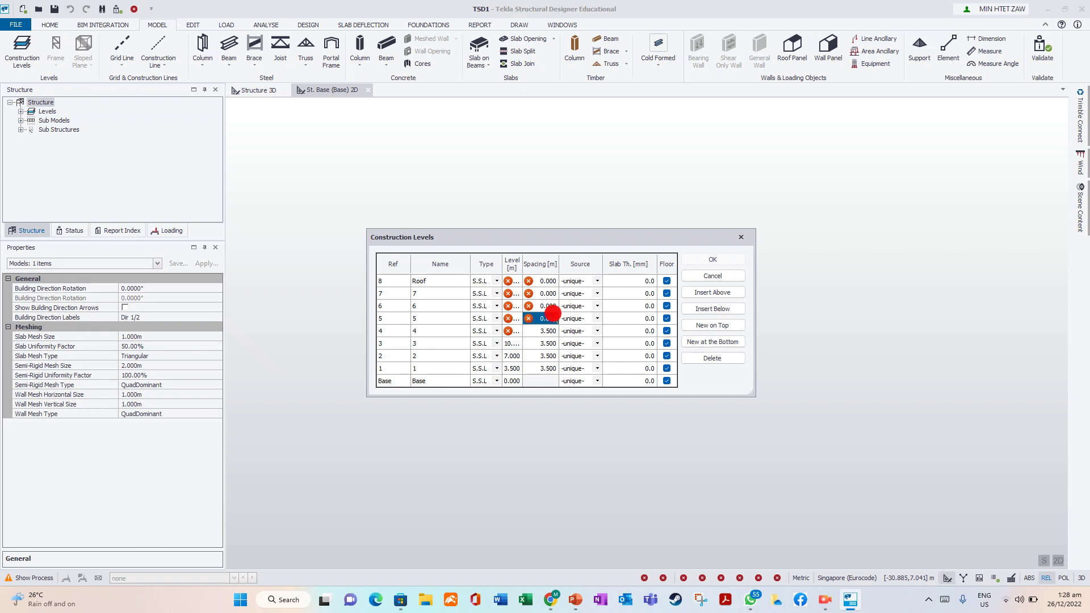
pyautogui.click(553, 313)
pyautogui.write('3.5')
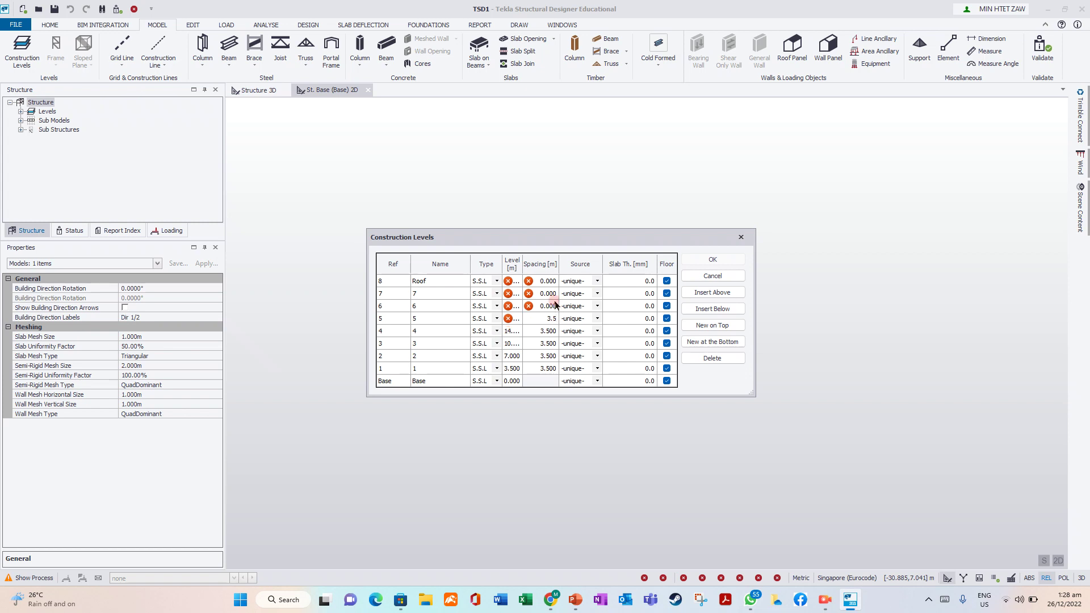
pyautogui.click(555, 305)
pyautogui.click(557, 307)
pyautogui.write('3.5')
pyautogui.click(554, 291)
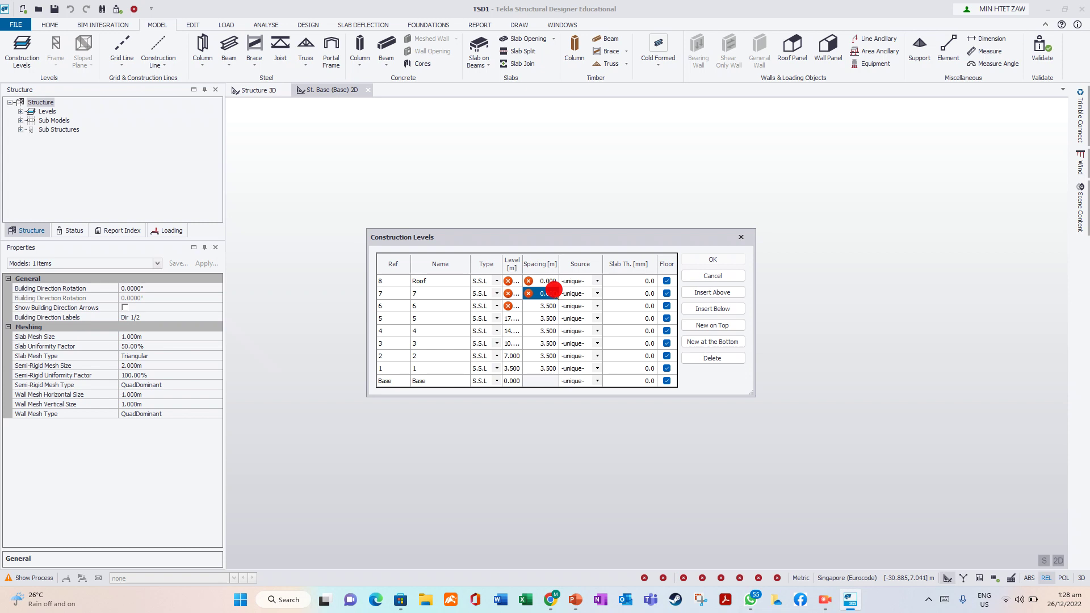
pyautogui.click(554, 291)
pyautogui.write('3.5')
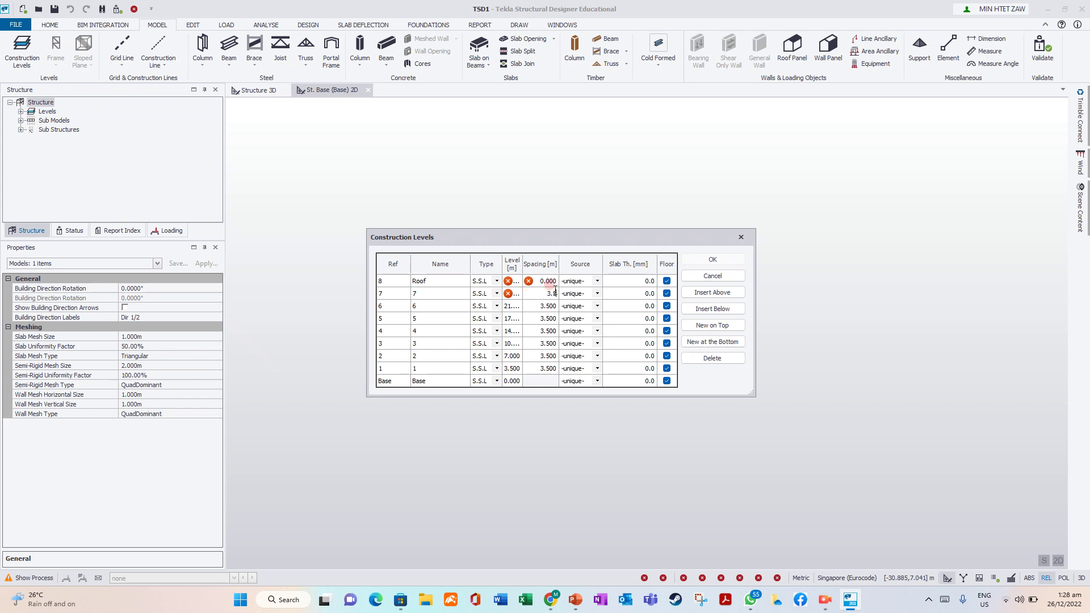
pyautogui.click(548, 281)
pyautogui.write('3.5')
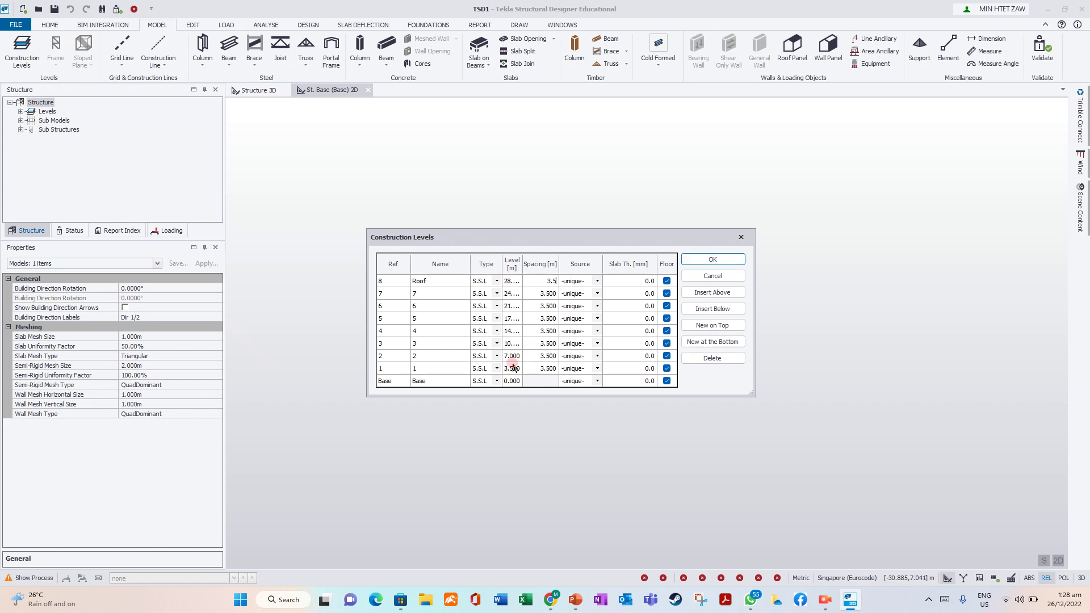
# Step: Rename the Base construction level as Ground Floor
pyautogui.click(393, 384)
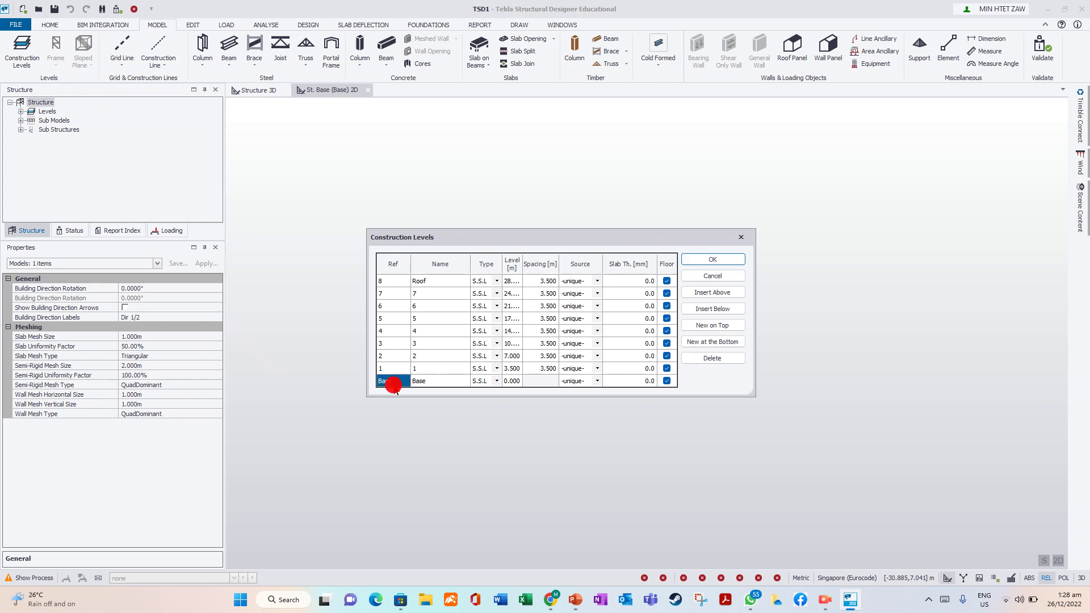
pyautogui.click(428, 382)
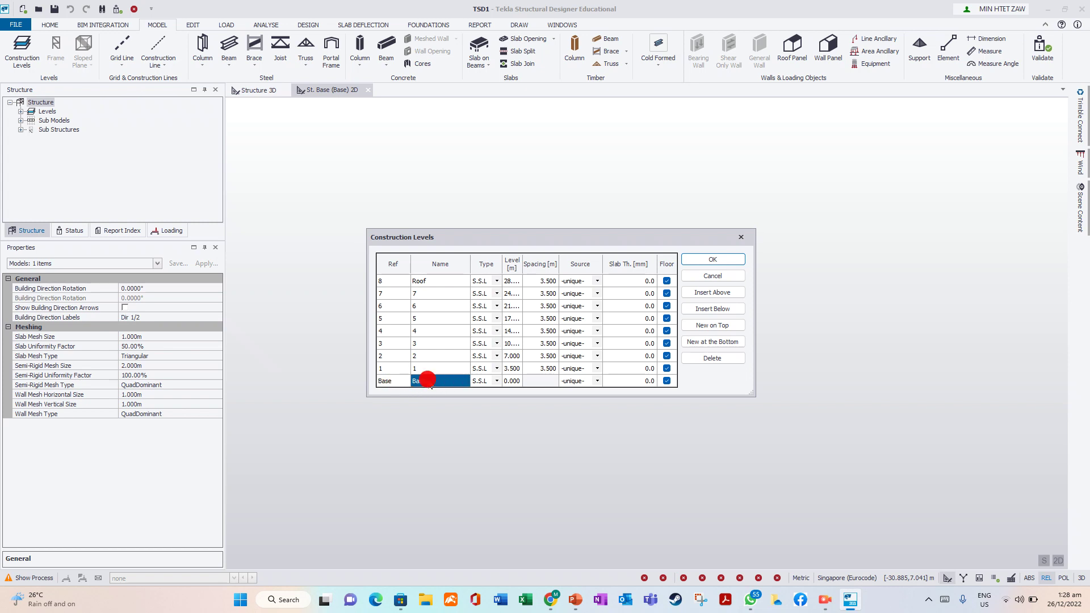
pyautogui.write('Ground Fl')
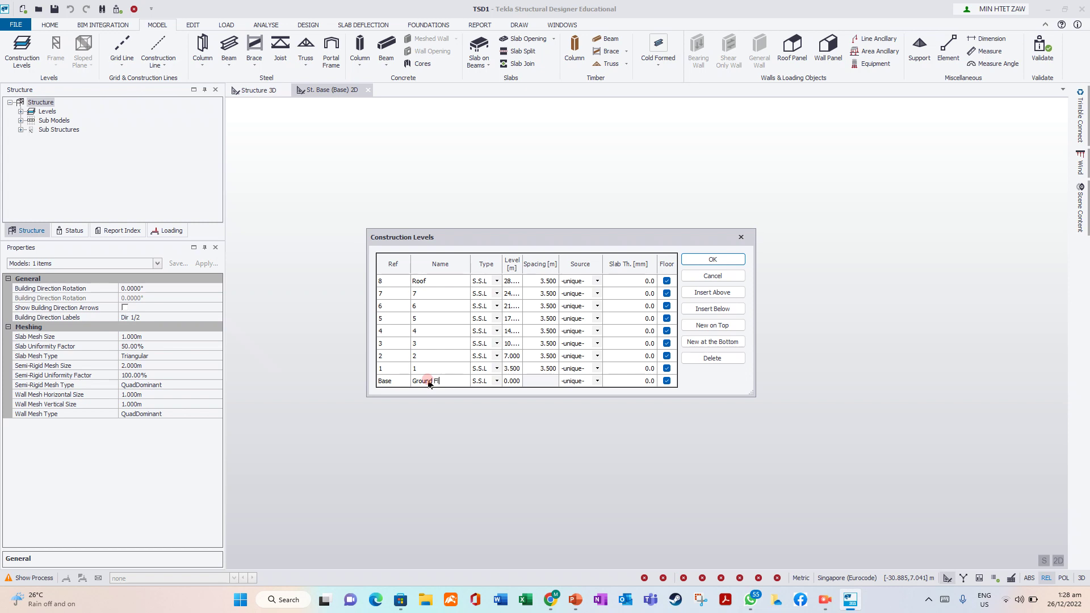
pyautogui.write('oor')
# Step: Insert a construction level below Ground Floor and set its level to -1.5 m
pyautogui.click(391, 381)
pyautogui.click(722, 314)
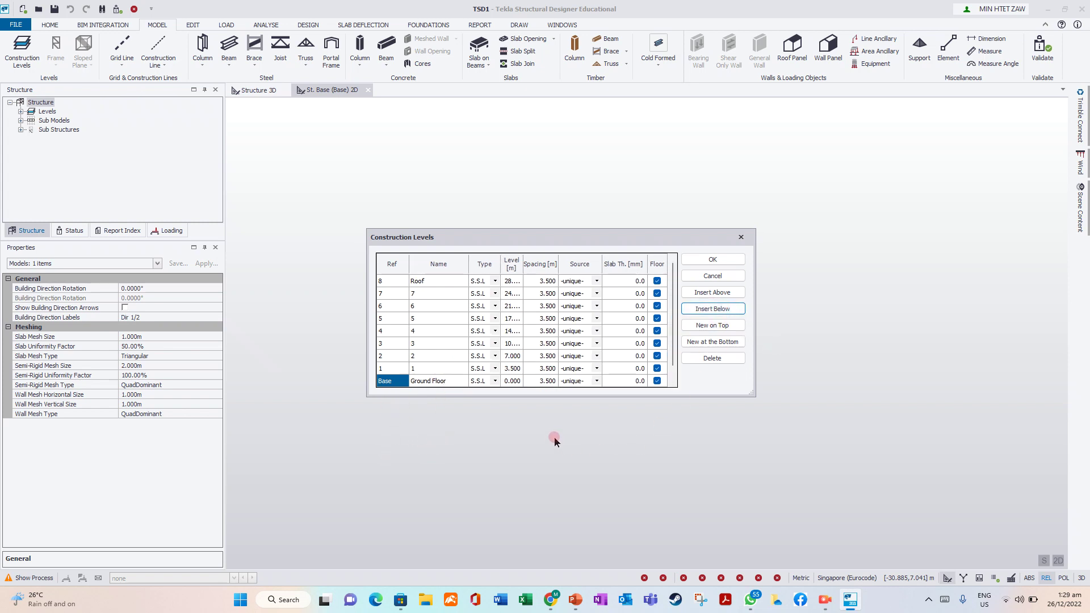
pyautogui.click(521, 396)
pyautogui.scroll(-1, 672, 341)
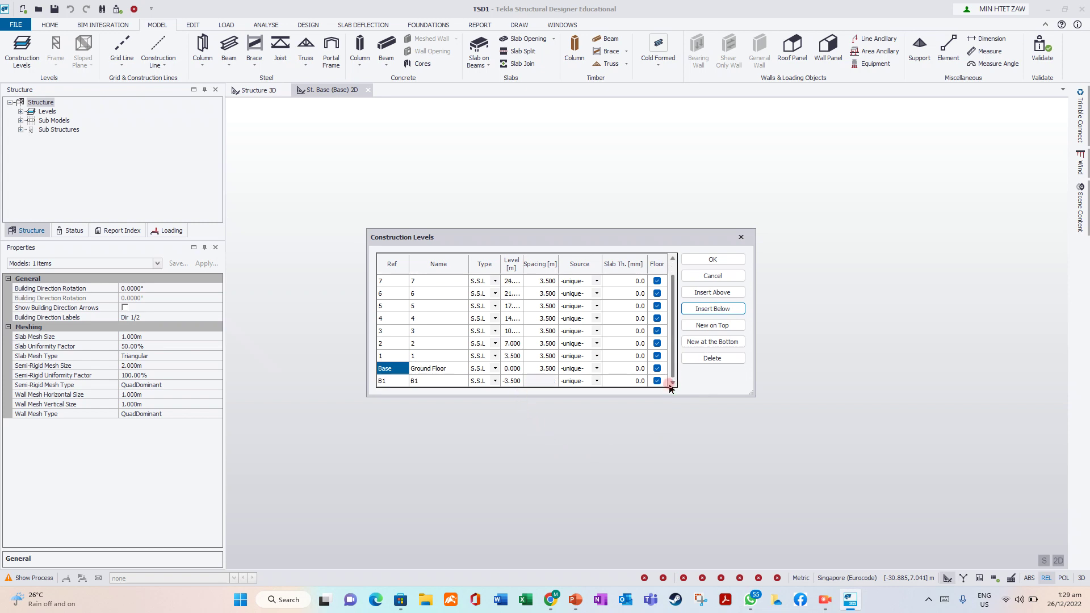
pyautogui.click(503, 381)
pyautogui.click(557, 406)
pyautogui.write('-1.5')
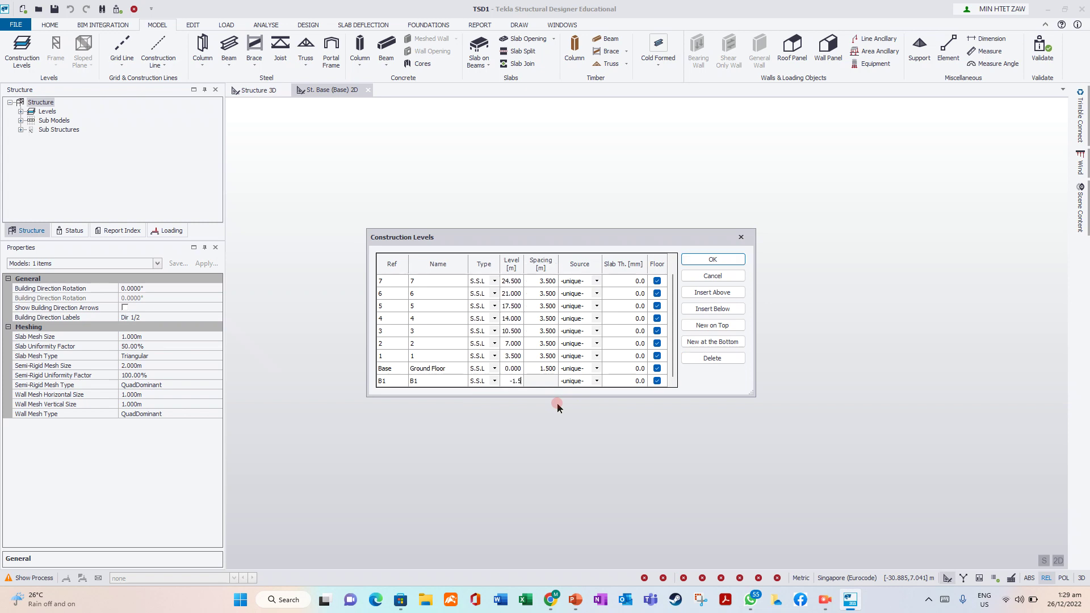
pyautogui.click(534, 369)
pyautogui.scroll(1, 669, 316)
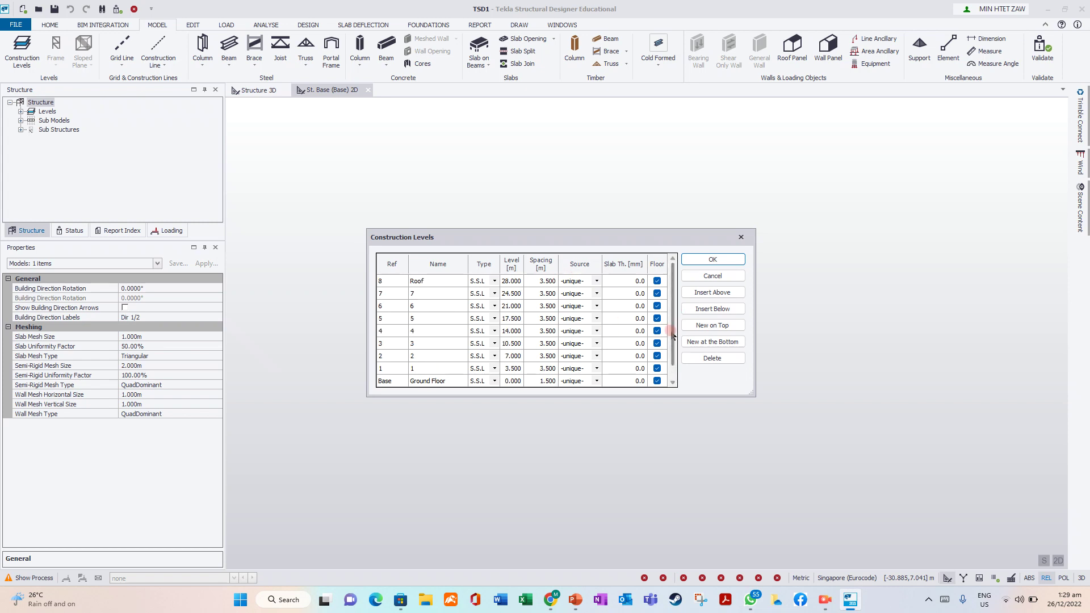
pyautogui.scroll(-1, 666, 366)
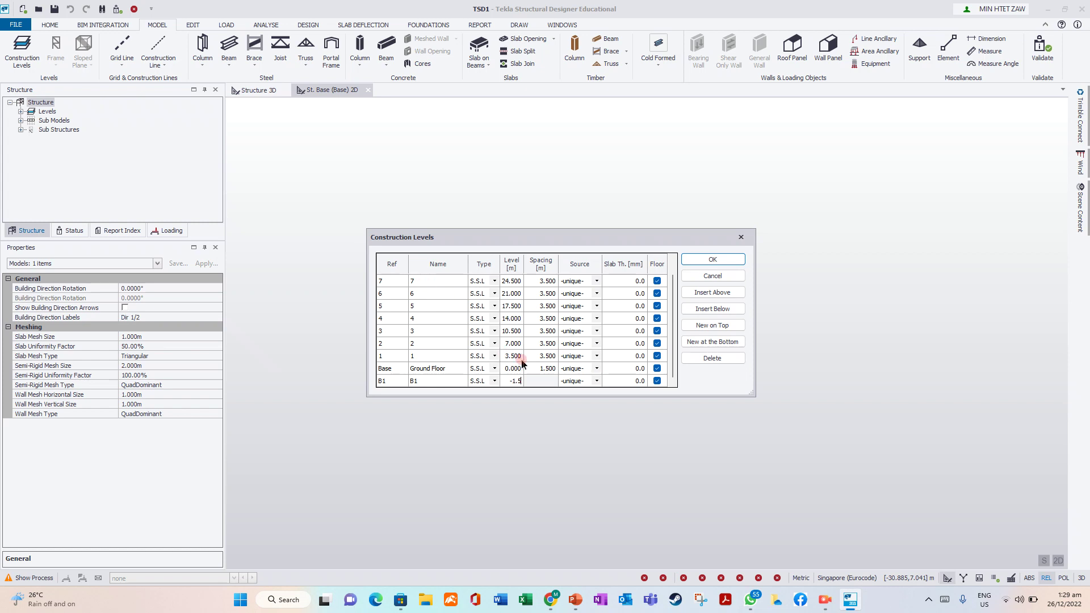
# Step: Set Base as the source of construction levels 1 to 7, leaving Roof as unique
pyautogui.click(597, 357)
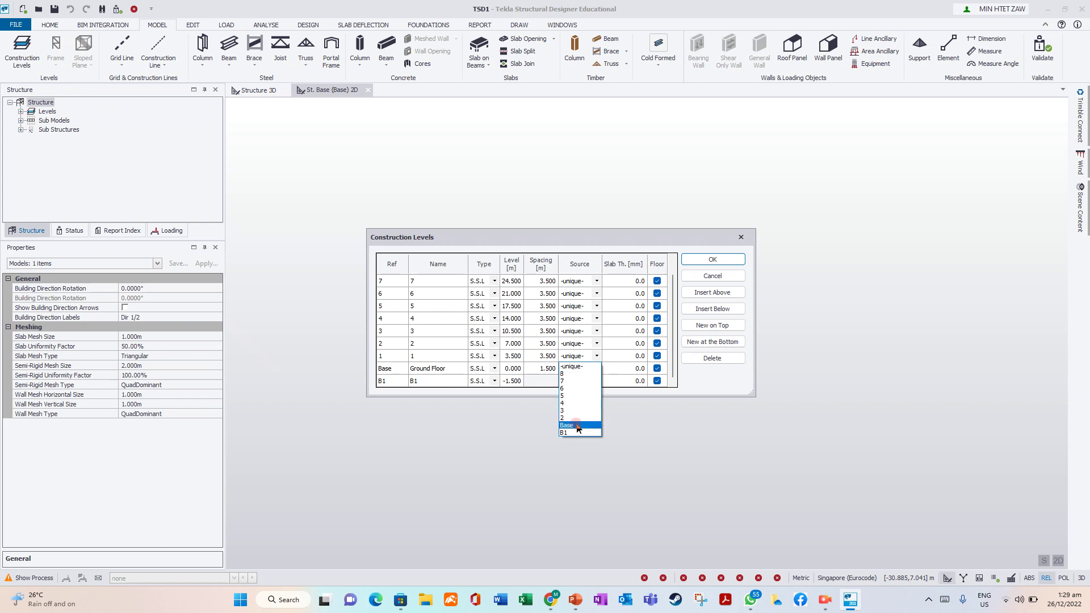
pyautogui.click(577, 426)
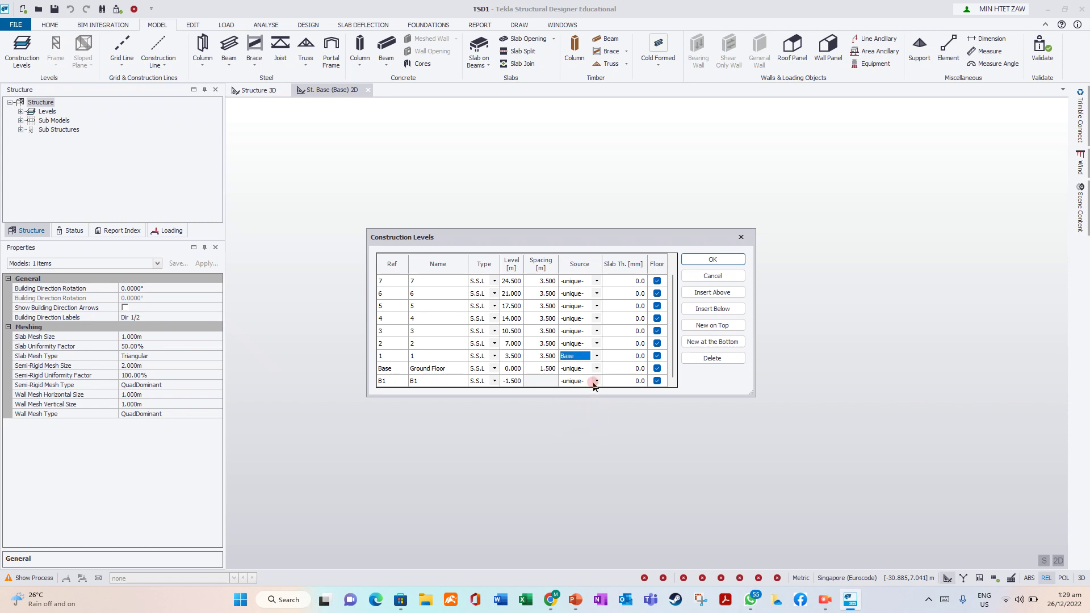
pyautogui.click(597, 343)
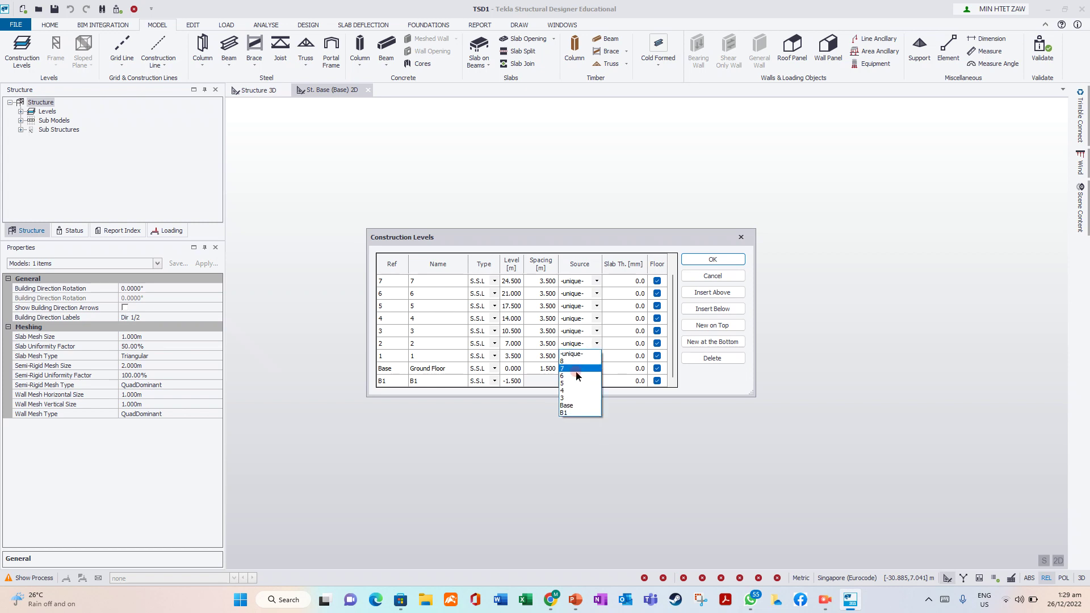
pyautogui.click(568, 404)
pyautogui.click(597, 331)
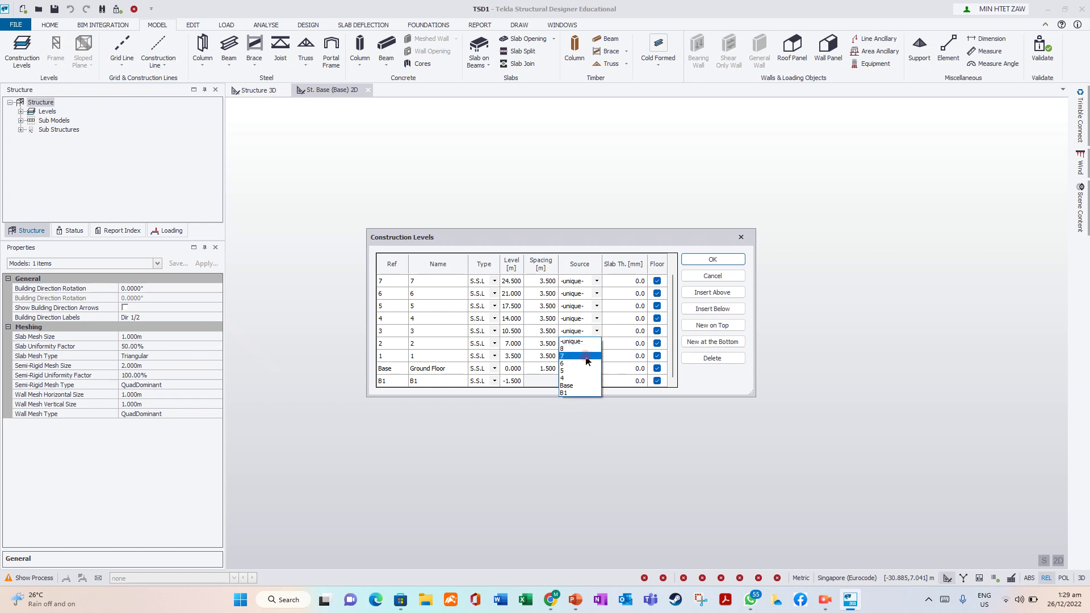
pyautogui.click(567, 391)
pyautogui.click(597, 319)
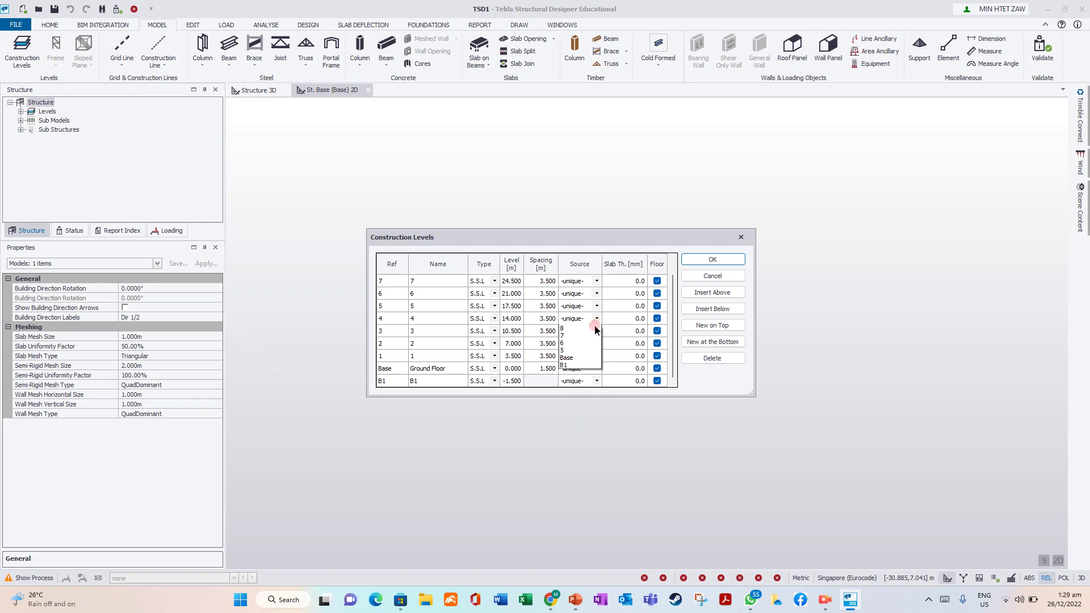
pyautogui.click(567, 380)
pyautogui.click(598, 306)
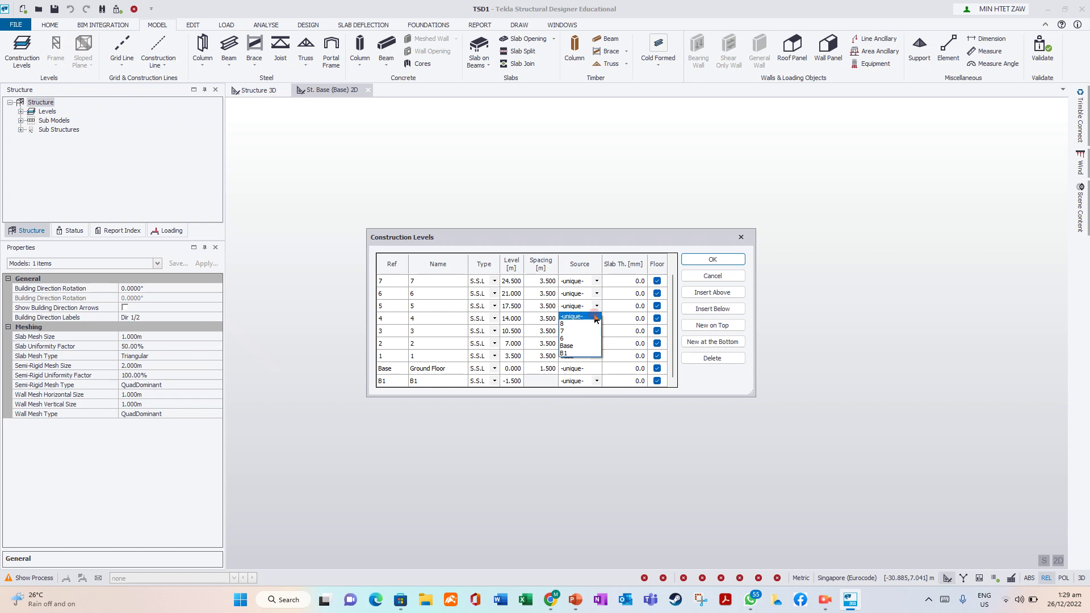
pyautogui.click(571, 346)
pyautogui.click(597, 293)
pyautogui.click(567, 326)
pyautogui.scroll(1, 591, 289)
pyautogui.click(597, 295)
pyautogui.click(593, 327)
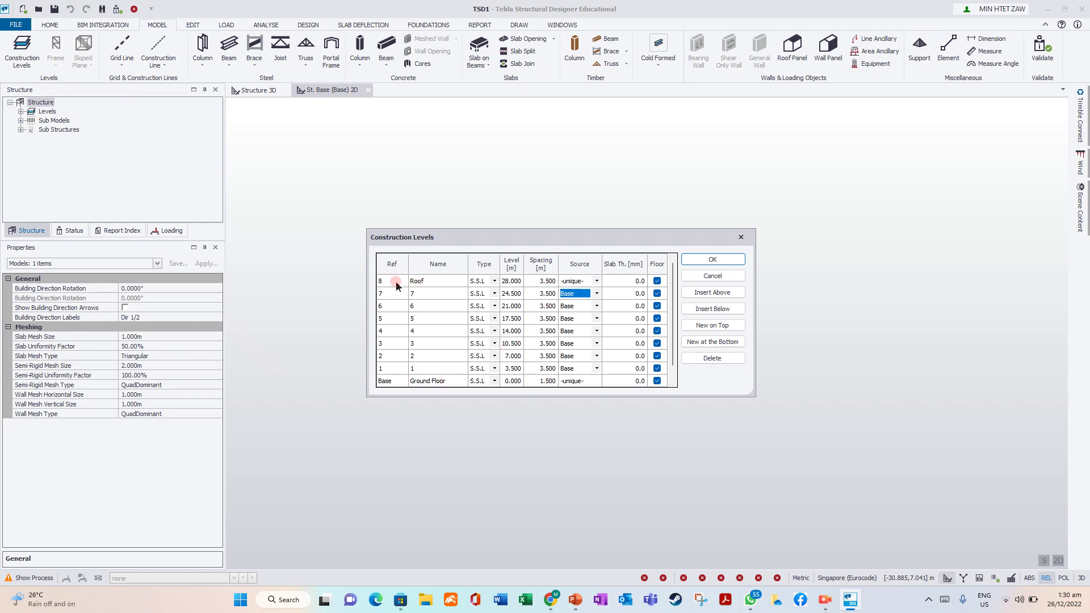
pyautogui.click(585, 281)
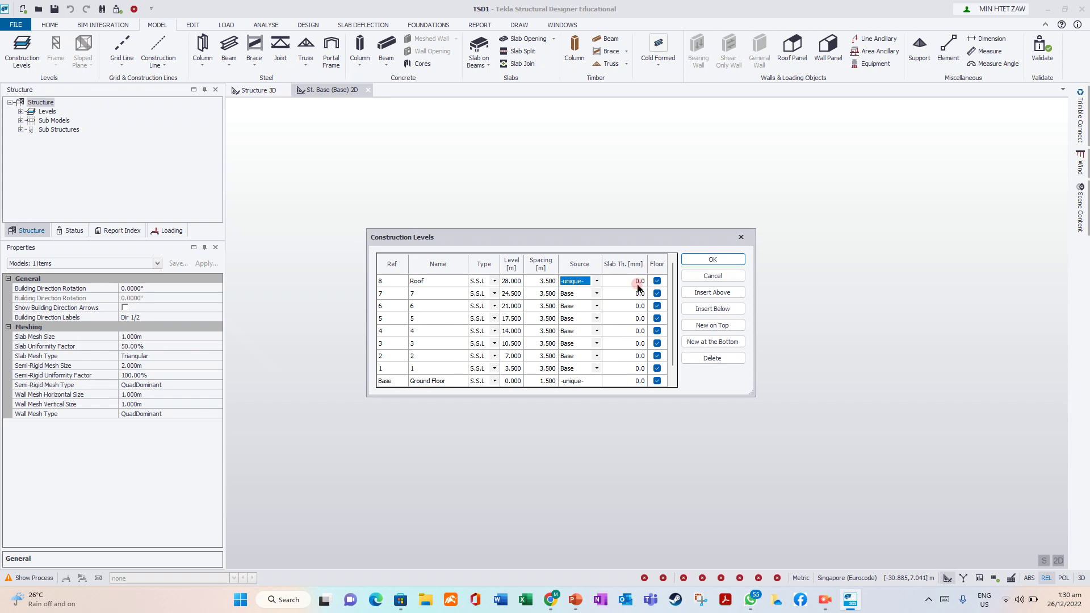
# Step: Set the slab thickness of Ground Floor and level 1 to 200 mm
pyautogui.click(672, 370)
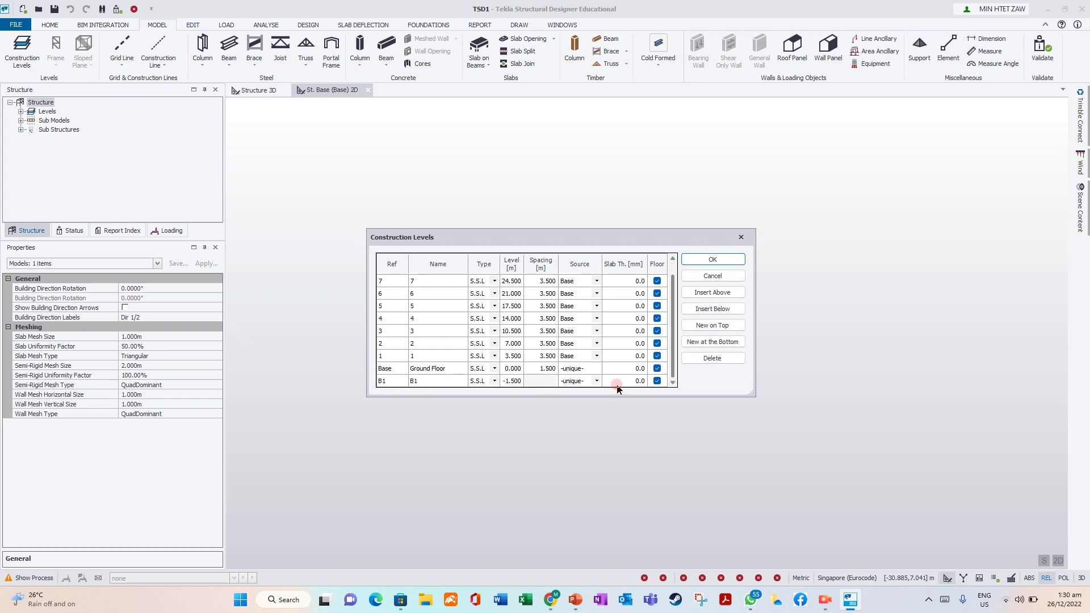
pyautogui.click(633, 368)
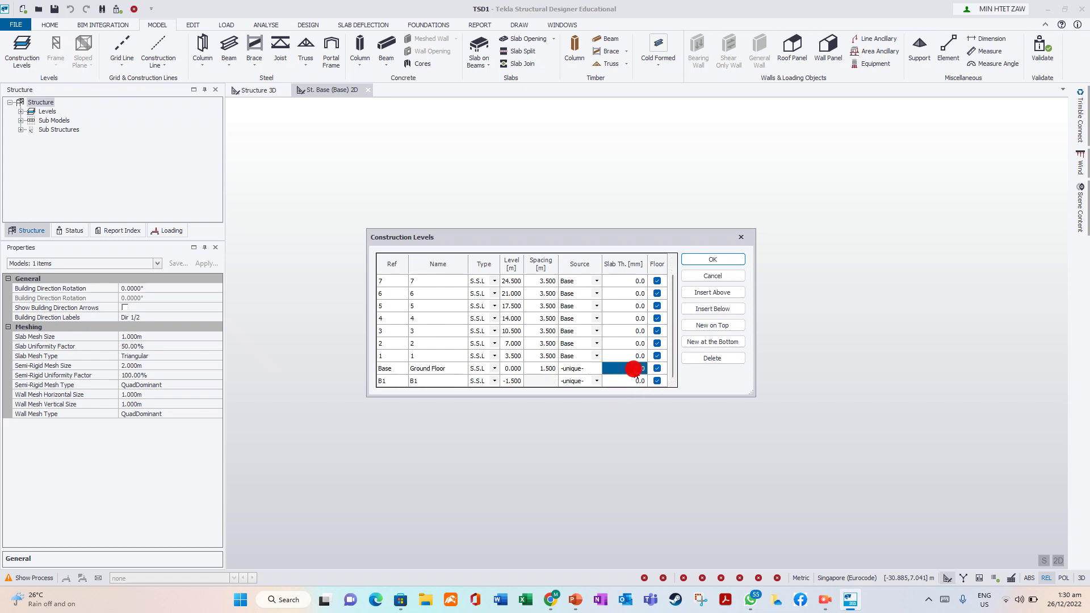
pyautogui.write('2')
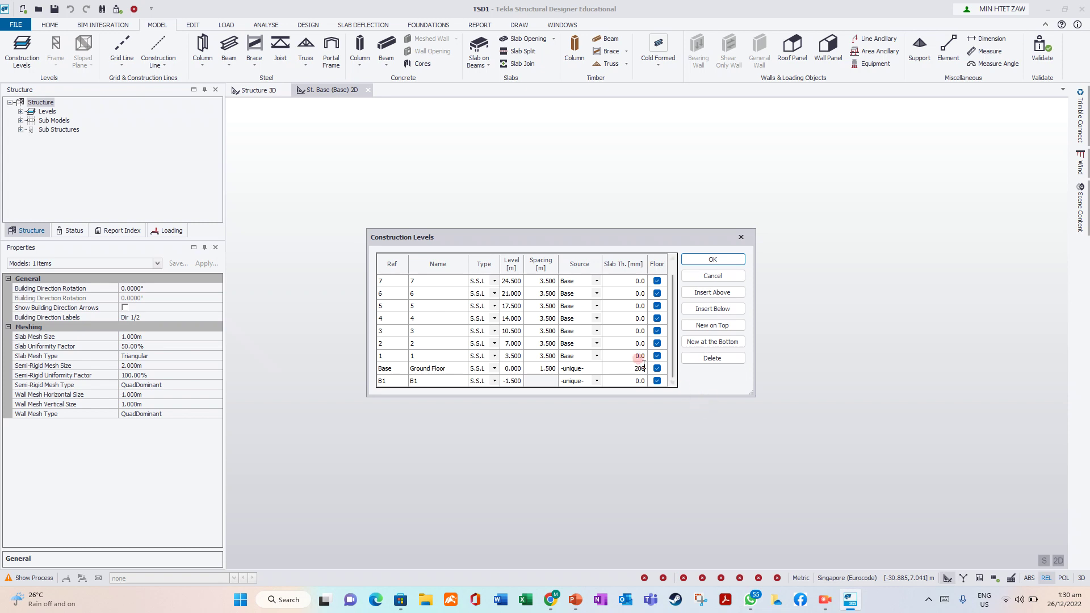
pyautogui.click(635, 358)
pyautogui.write('200')
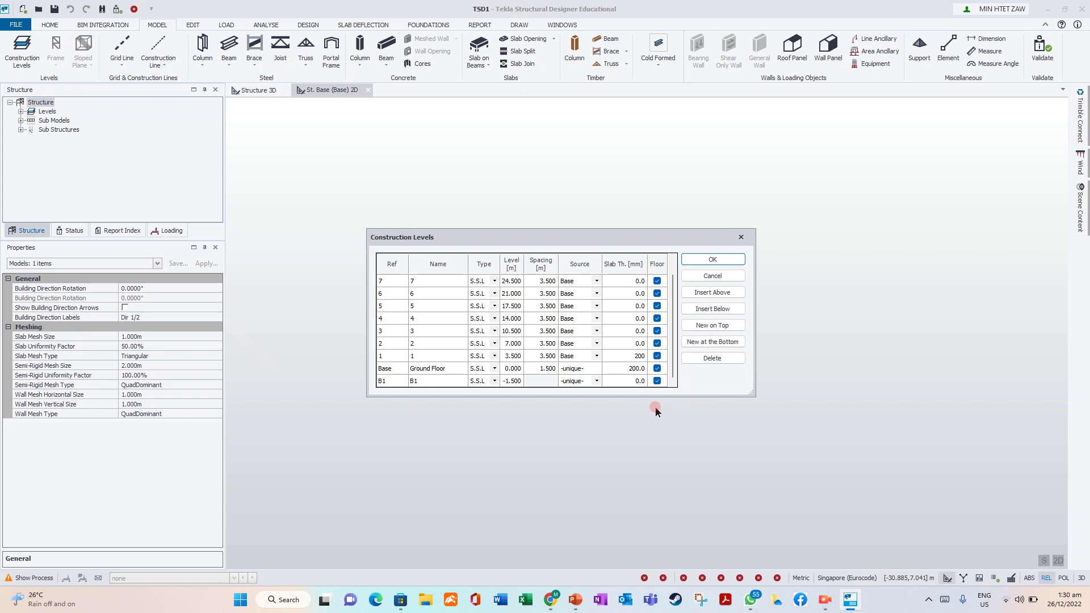
# Step: Set the slab thickness of every level from Ground Floor up to Roof to 250 mm and accept the construction levels
pyautogui.click(640, 370)
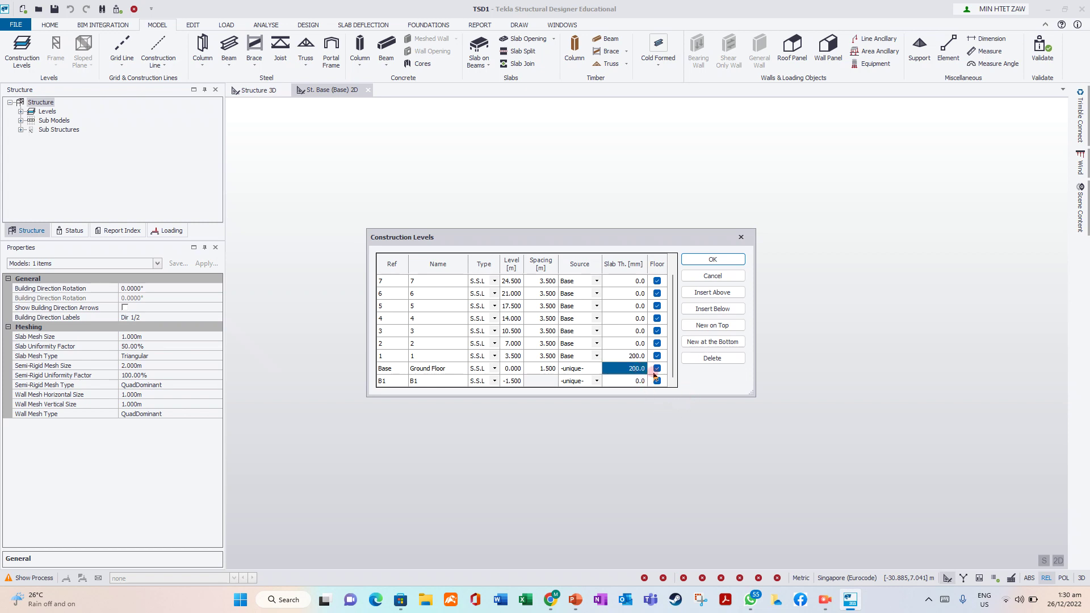
pyautogui.write('2')
pyautogui.click(645, 358)
pyautogui.write('2')
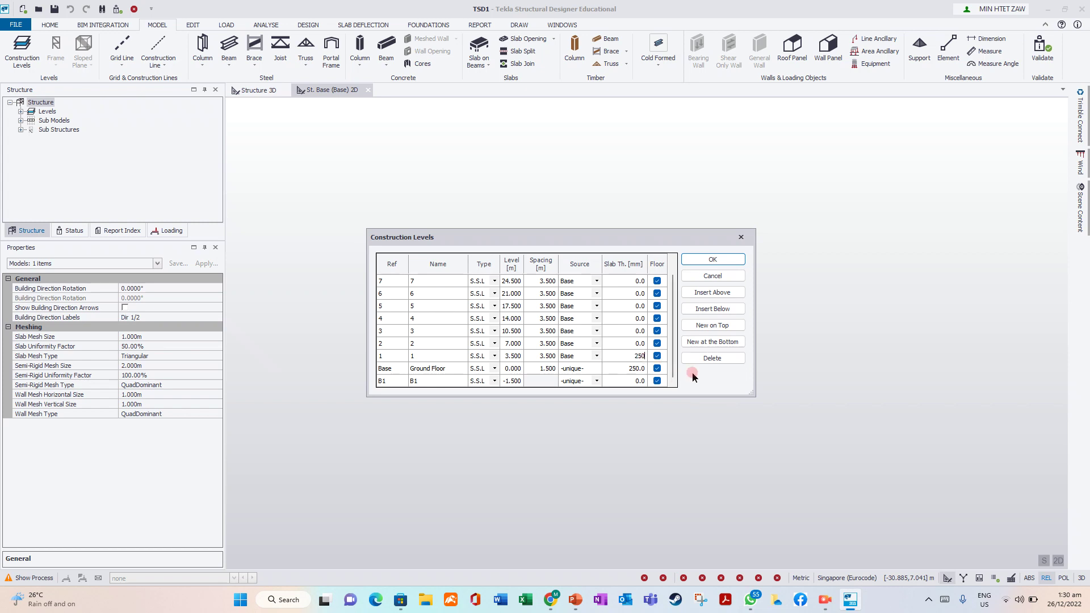
pyautogui.click(643, 344)
pyautogui.write('2')
pyautogui.click(643, 331)
pyautogui.write('2')
pyautogui.click(640, 319)
pyautogui.write('250')
pyautogui.click(634, 308)
pyautogui.write('2')
pyautogui.click(645, 293)
pyautogui.write('2')
pyautogui.scroll(1, 645, 297)
pyautogui.click(637, 295)
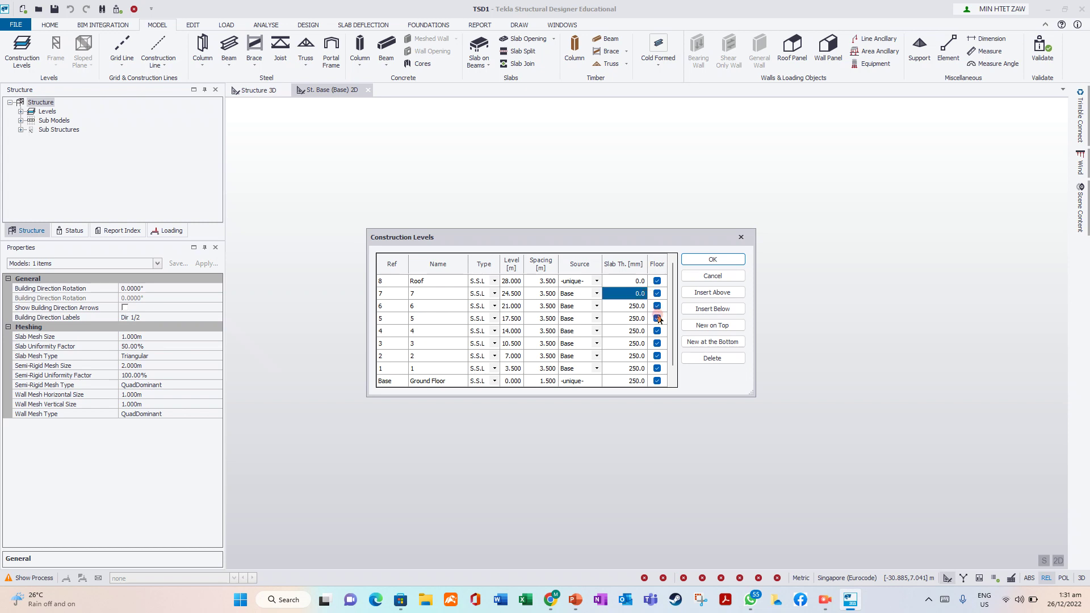
pyautogui.write('250')
pyautogui.click(648, 284)
pyautogui.write('2')
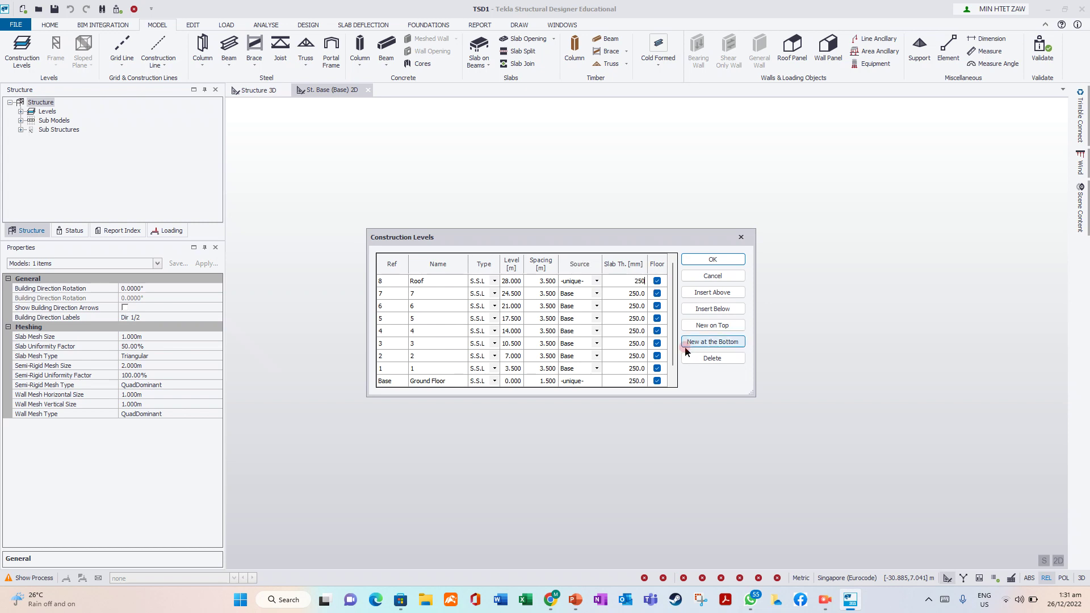
pyautogui.click(712, 341)
pyautogui.moveTo(673, 308); pyautogui.dragTo(667, 337)
pyautogui.scroll(1, 667, 337)
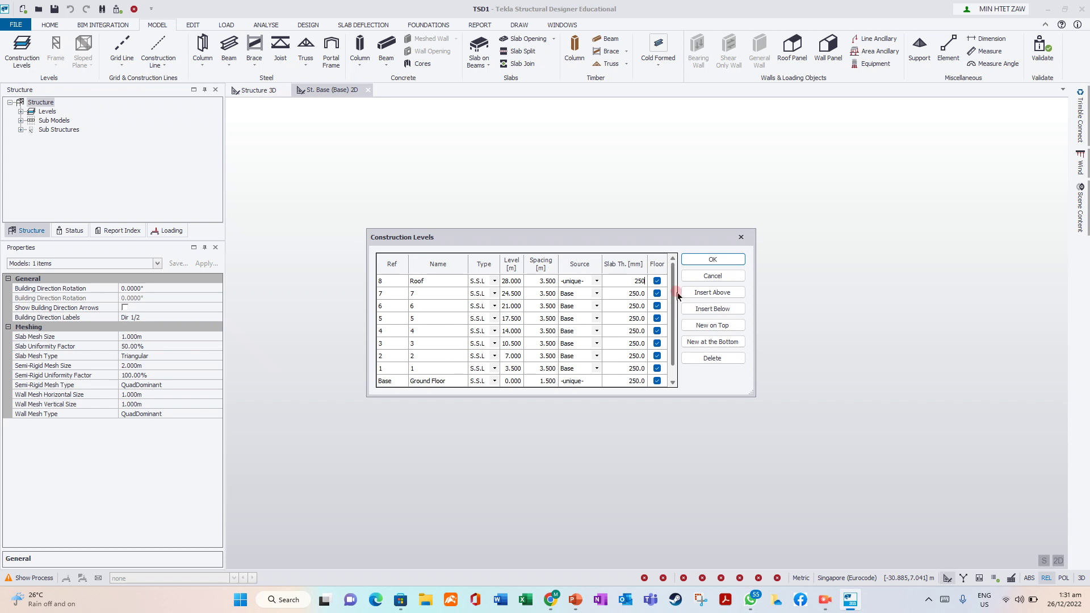
pyautogui.click(713, 259)
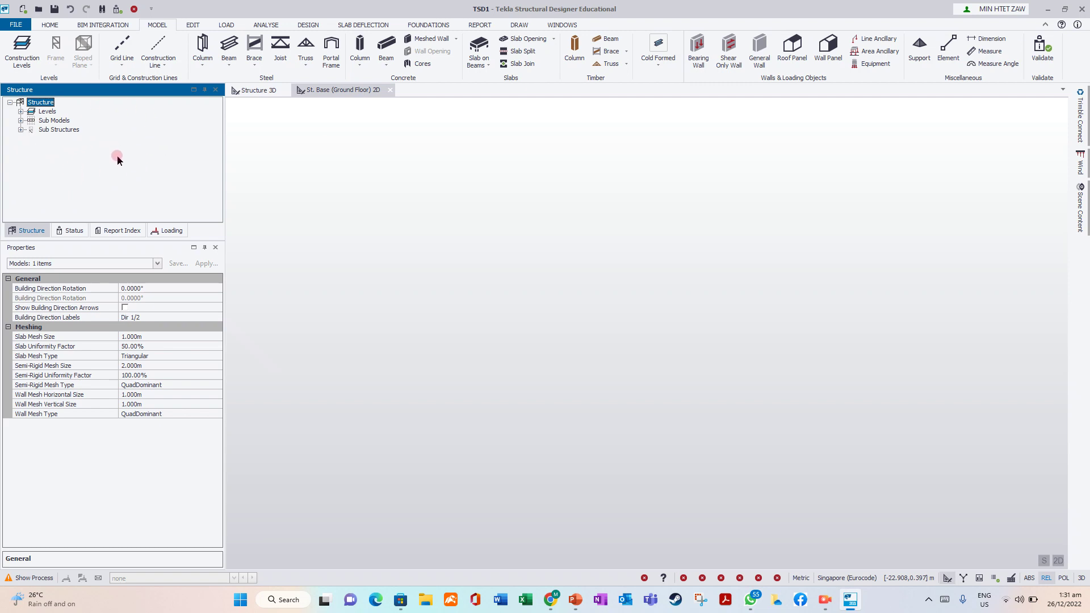
# Step: Look through the project's status, report index and loading trees
pyautogui.click(59, 232)
pyautogui.click(119, 230)
pyautogui.click(166, 230)
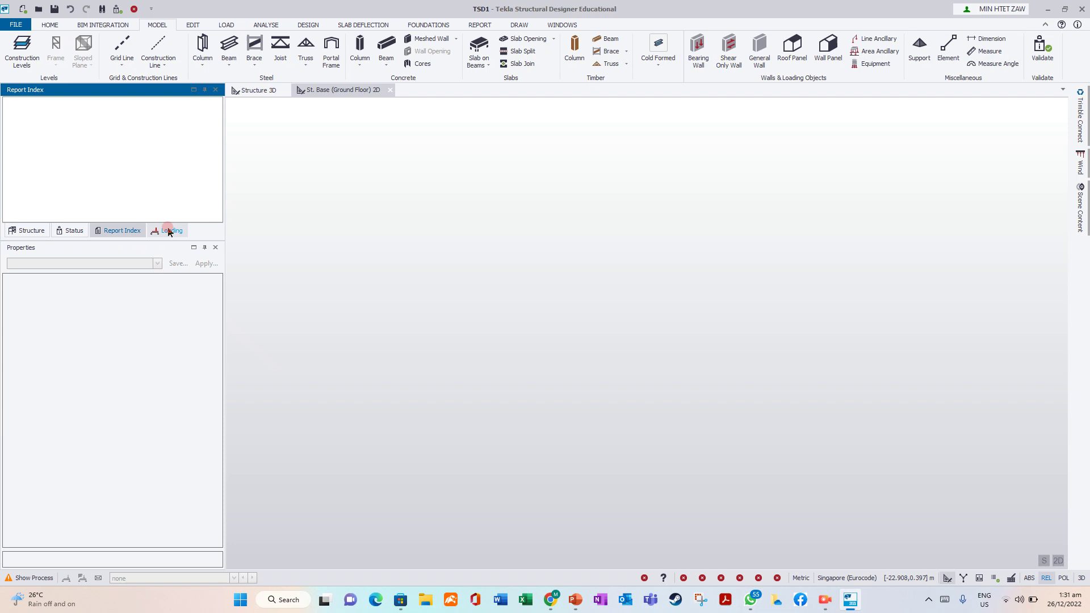
# Step: Look through the structure's levels from B1 to Roof and compare the Ground Floor 2D view with the Structure 3D view
pyautogui.click(28, 230)
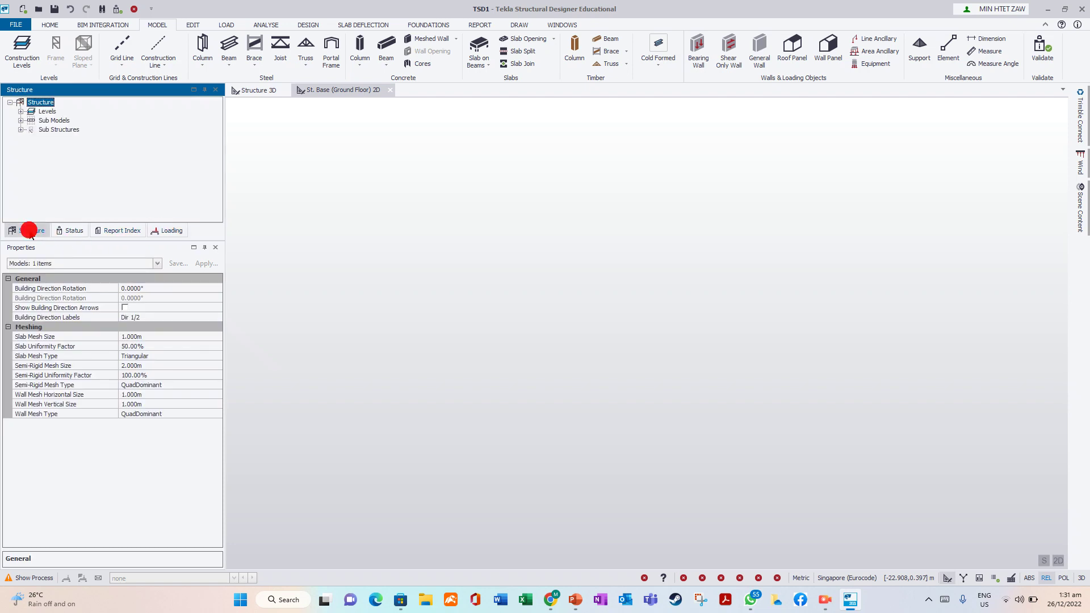
pyautogui.click(21, 112)
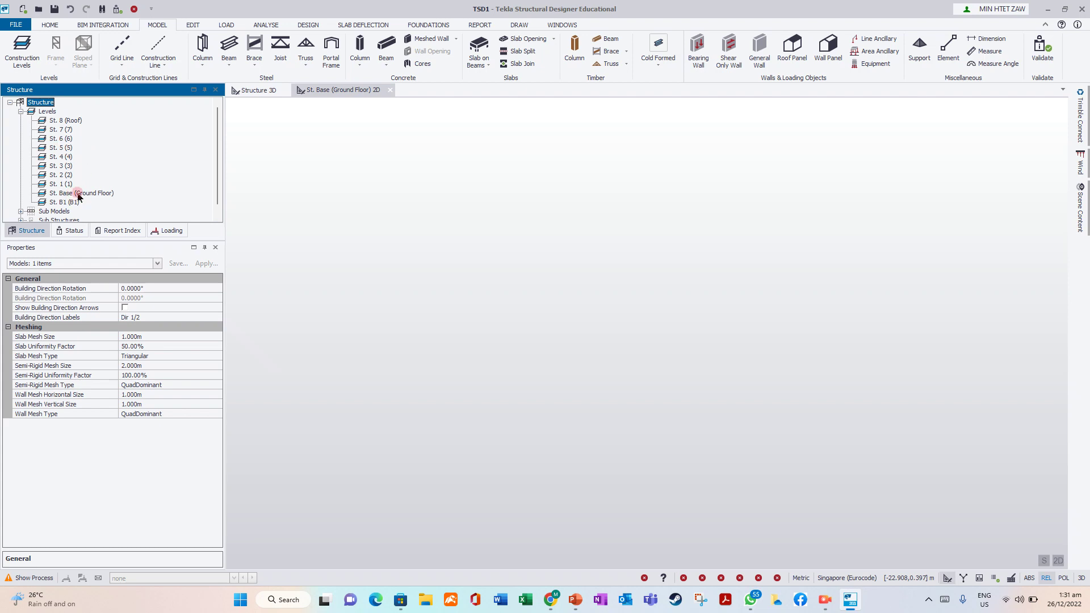
pyautogui.click(320, 91)
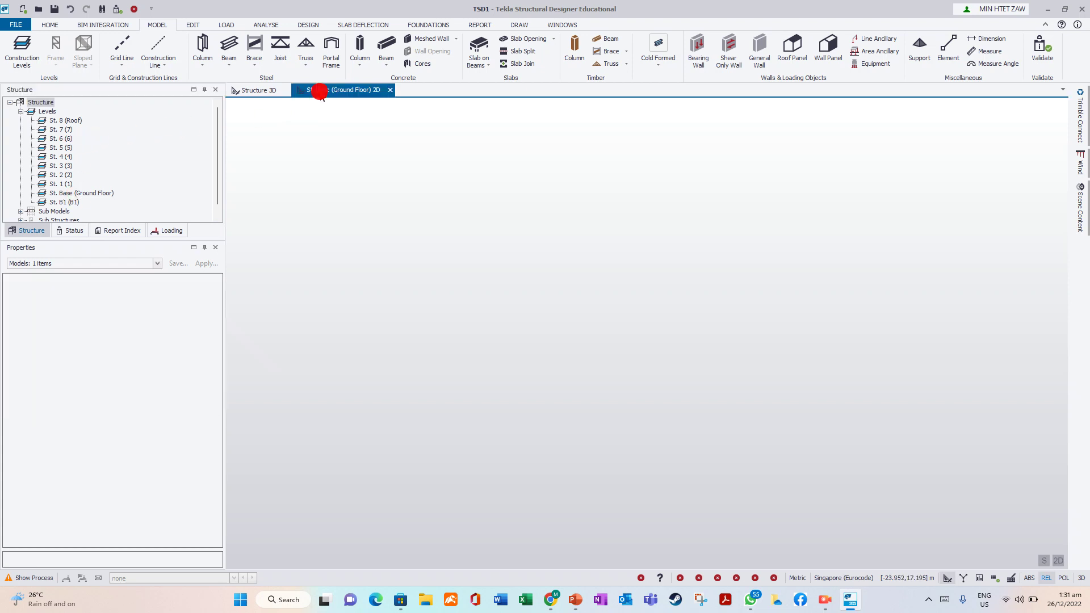
pyautogui.click(55, 204)
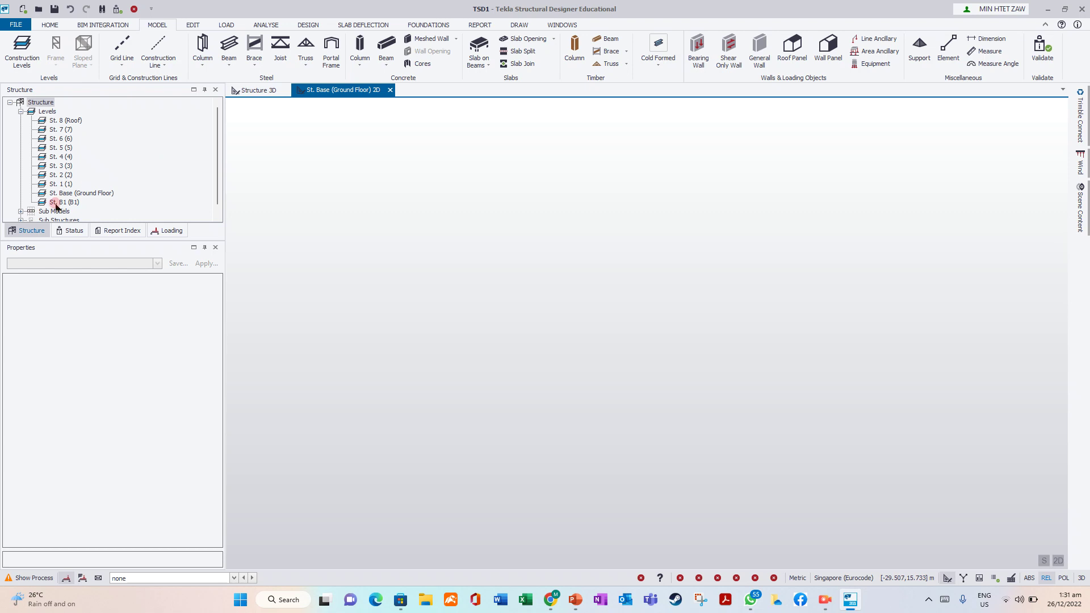
pyautogui.click(329, 91)
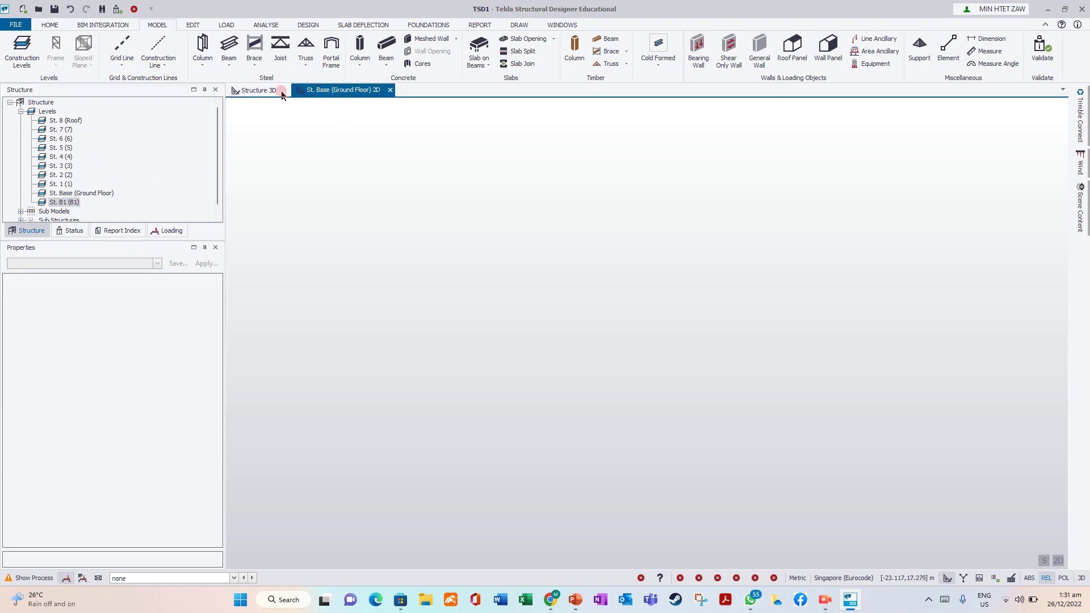
pyautogui.click(260, 90)
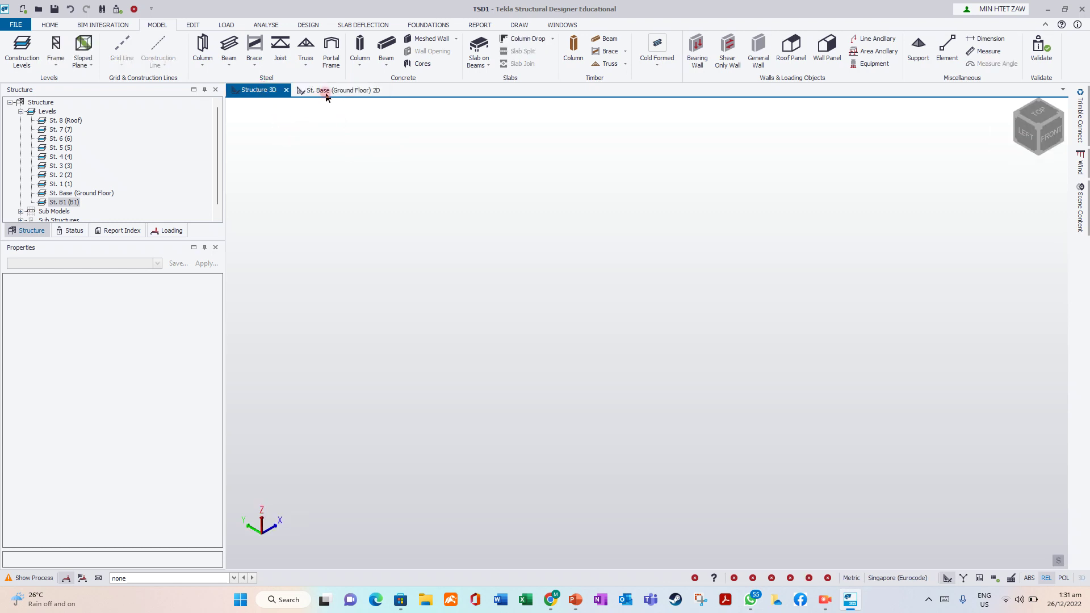
pyautogui.click(301, 93)
pyautogui.click(100, 193)
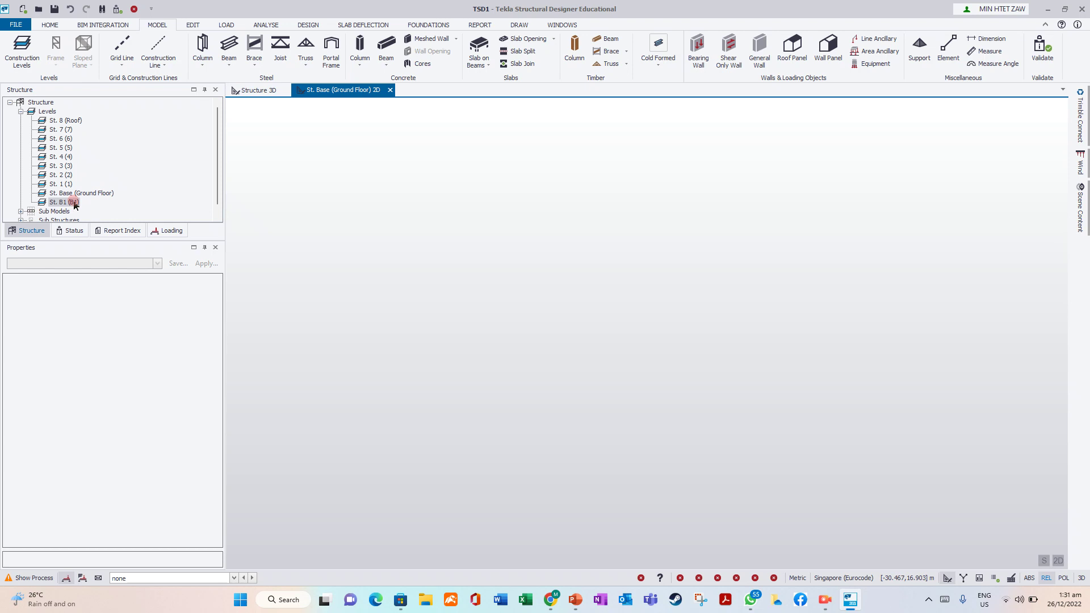
# Step: Open the 2D views of the St. 8 (Roof) and St. B1 (B1) levels
pyautogui.doubleClick(67, 122)
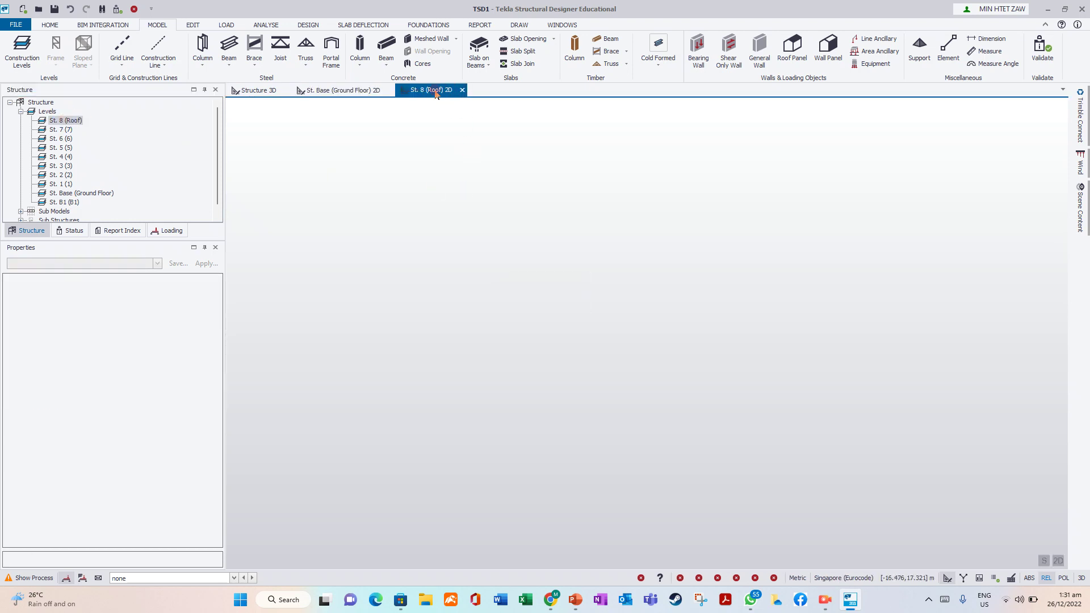
pyautogui.click(80, 189)
pyautogui.doubleClick(68, 203)
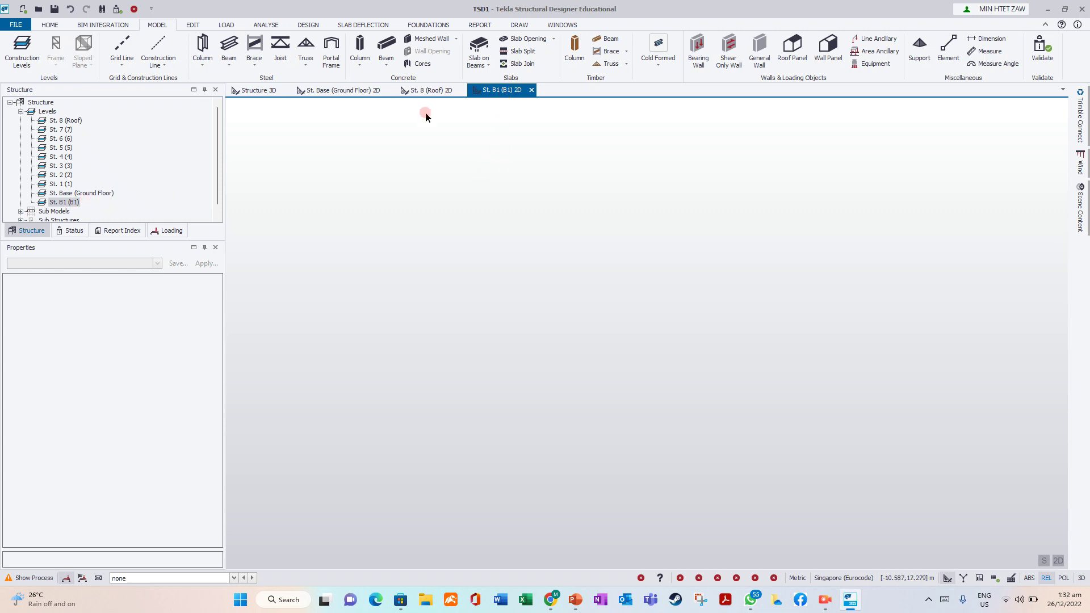
# Step: Try the Structure 3D view in a new horizontal tab group and return it to the previous group
pyautogui.click(267, 97)
pyautogui.rightClick(267, 96)
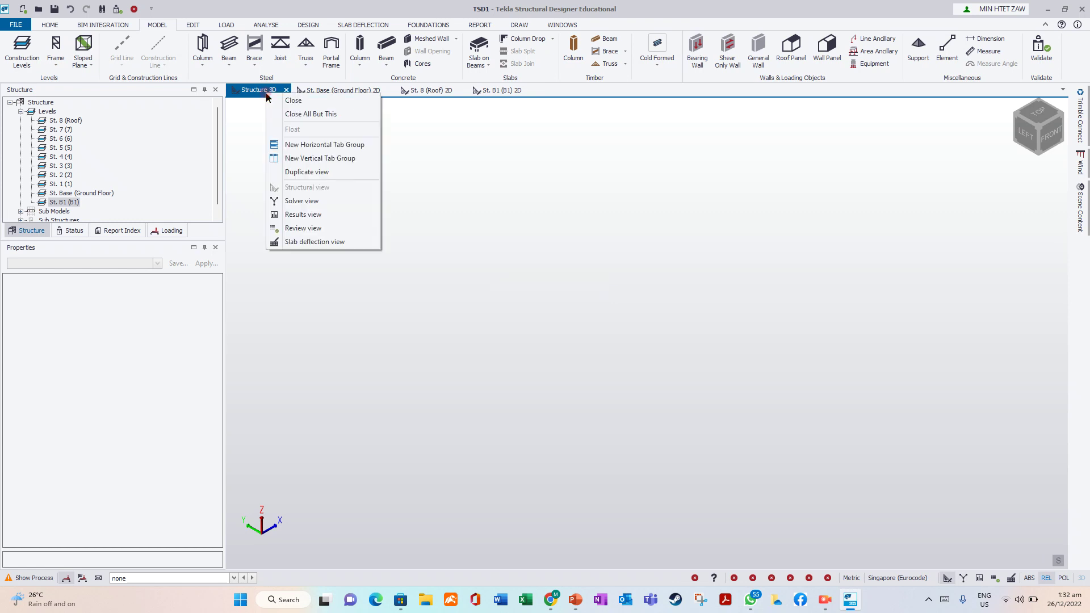
pyautogui.click(306, 144)
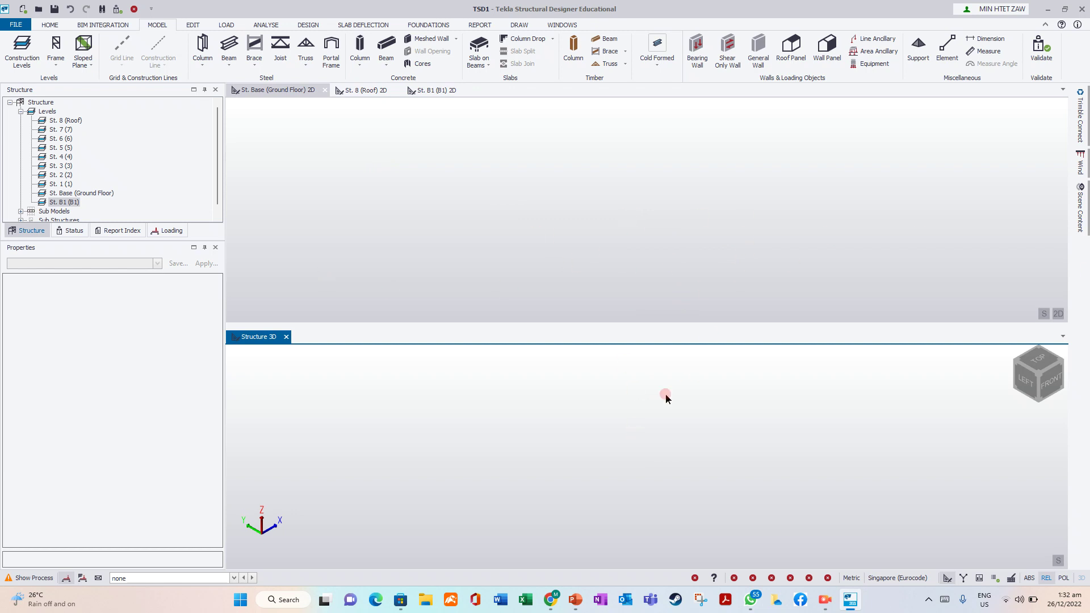
pyautogui.rightClick(255, 336)
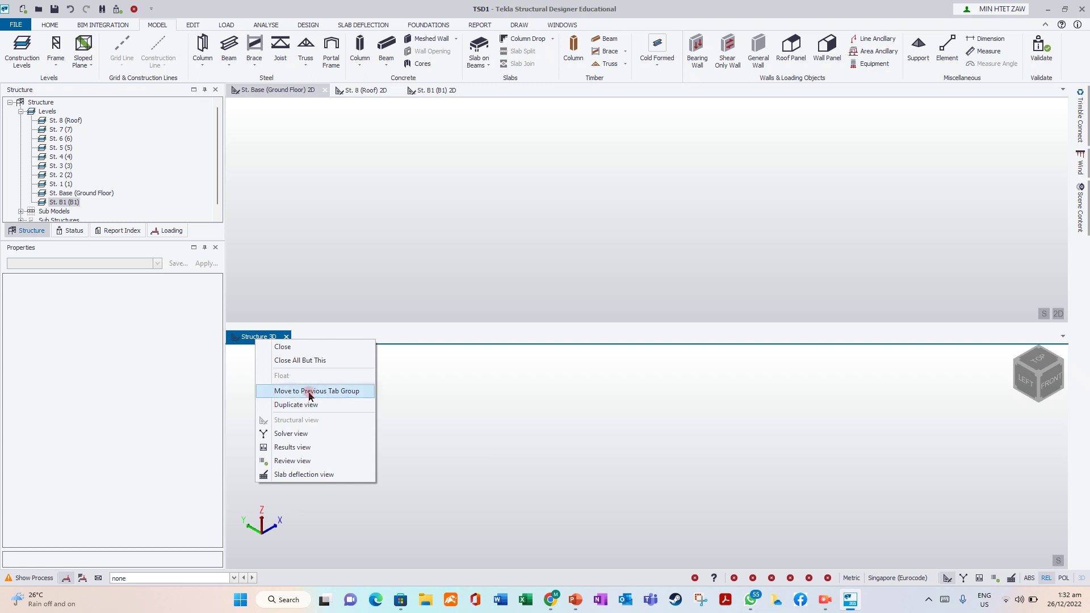
pyautogui.click(310, 391)
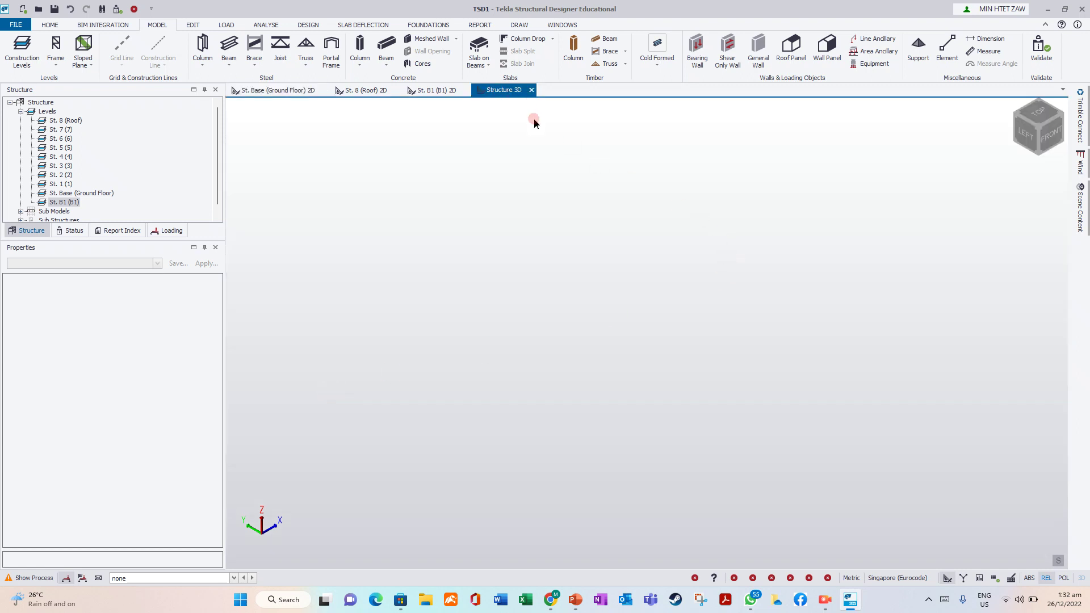
# Step: Place the Structure 3D view in a new vertical tab group beside the level views
pyautogui.rightClick(507, 94)
pyautogui.click(549, 154)
pyautogui.click(677, 200)
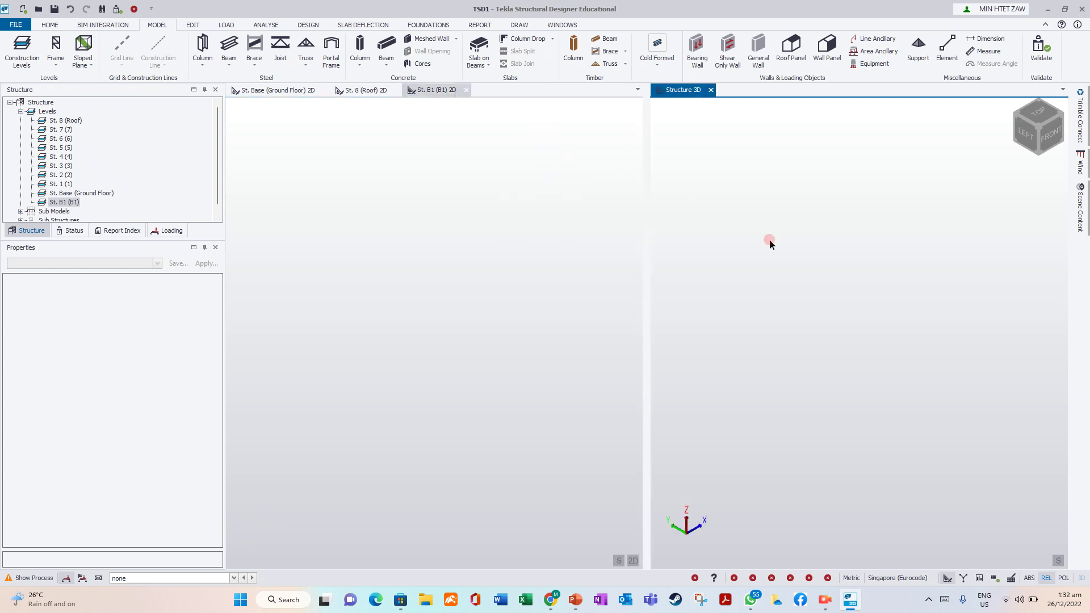
pyautogui.click(894, 348)
pyautogui.click(809, 343)
# Step: Start the Rectangular Wizard for grid lines in the St. B1 (B1) 2D view
pyautogui.click(438, 94)
pyautogui.click(75, 203)
pyautogui.click(434, 90)
pyautogui.click(388, 224)
pyautogui.click(123, 61)
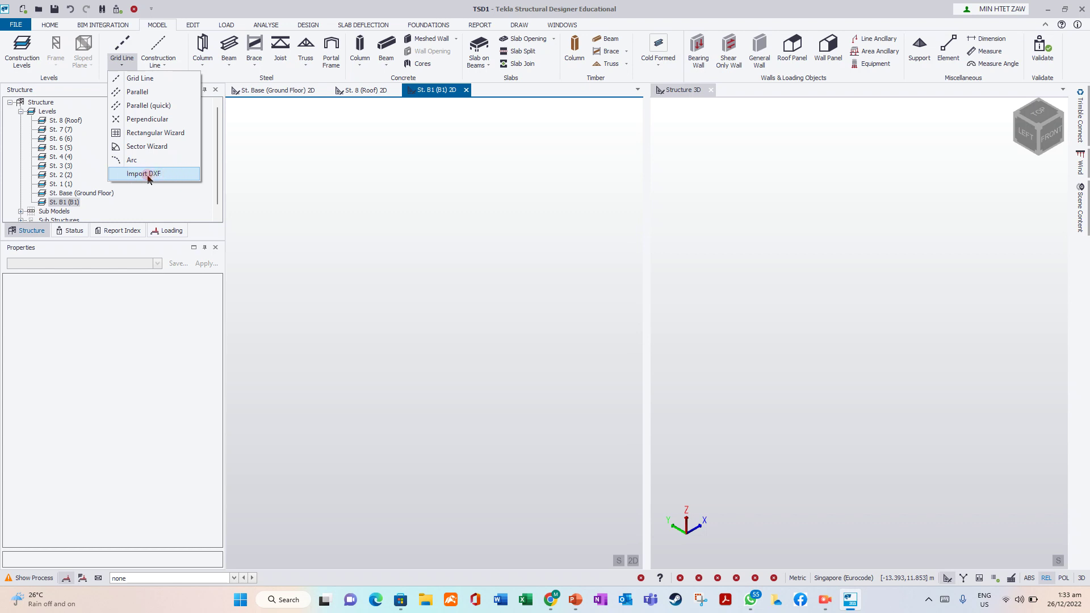
pyautogui.click(169, 134)
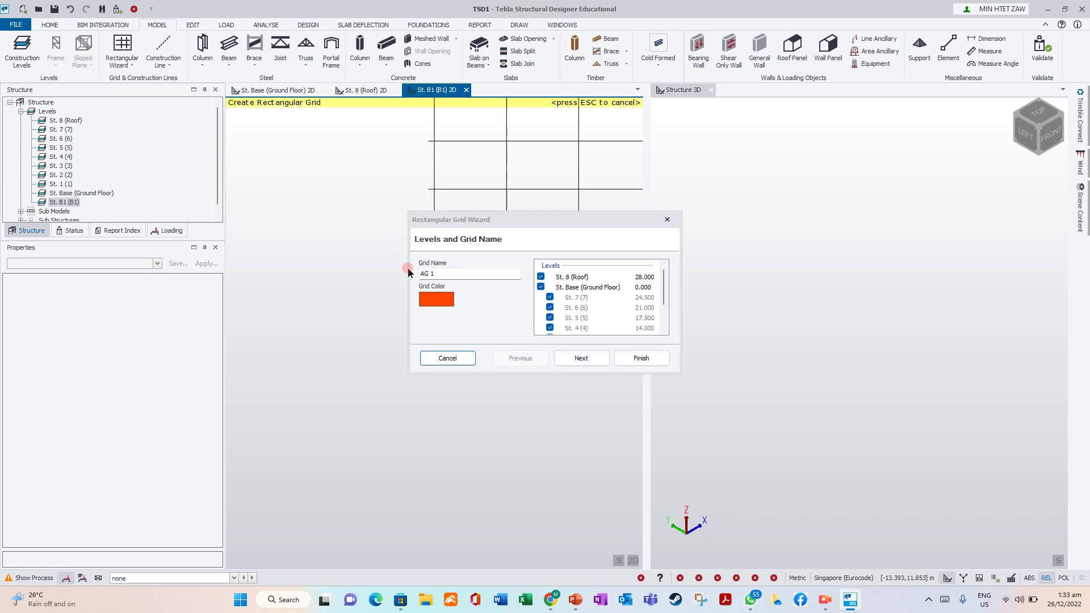
# Step: Keep the grid name AG 1 and its selected levels, check the grid colour and continue to the origin settings
pyautogui.moveTo(449, 220); pyautogui.dragTo(147, 231)
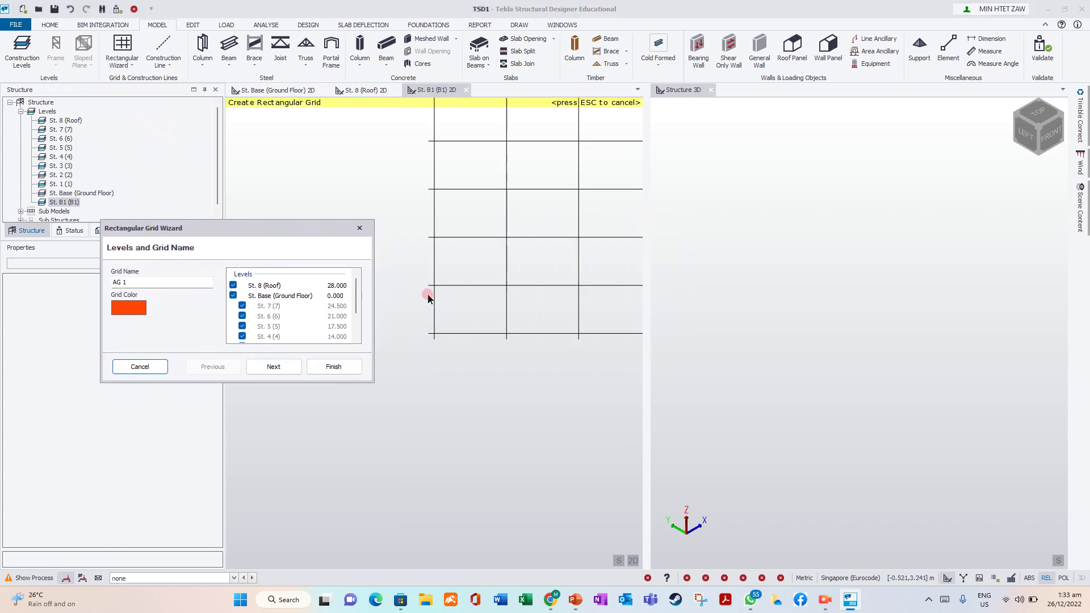
pyautogui.scroll(-1, 408, 349)
pyautogui.scroll(-3, 390, 424)
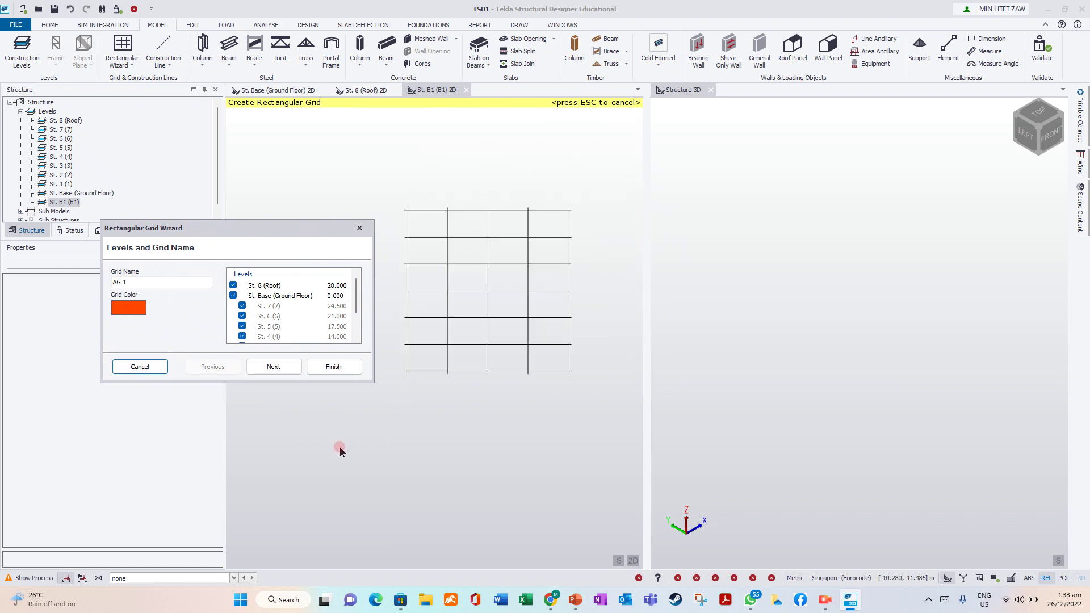
pyautogui.moveTo(276, 229)
pyautogui.mouseDown()
pyautogui.moveTo(335, 154)
pyautogui.moveTo(305, 199)
pyautogui.moveTo(269, 209)
pyautogui.mouseUp()
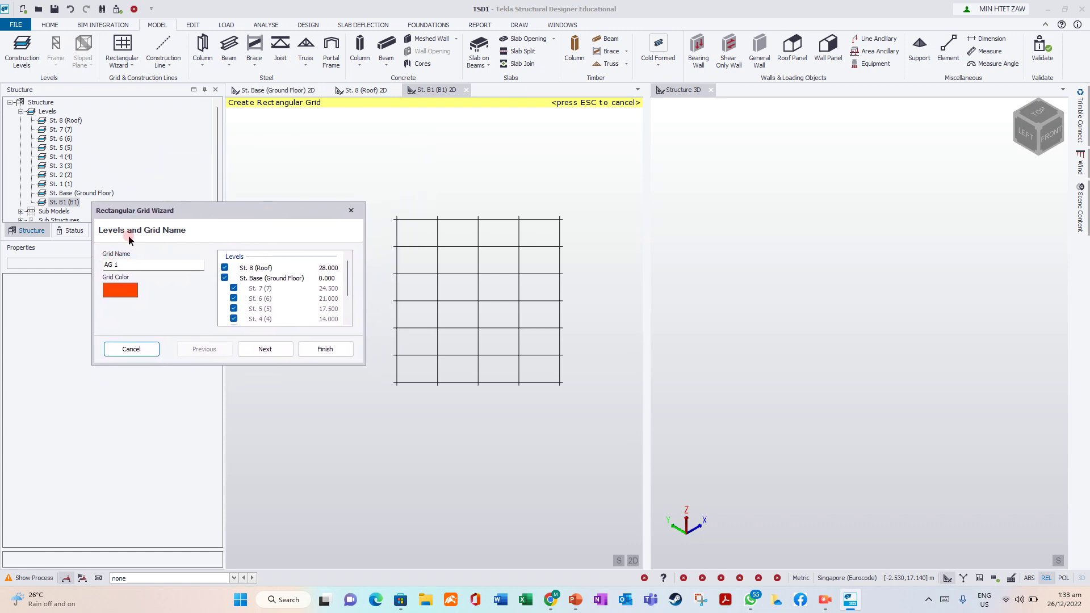
pyautogui.click(116, 289)
pyautogui.click(603, 142)
pyautogui.click(250, 350)
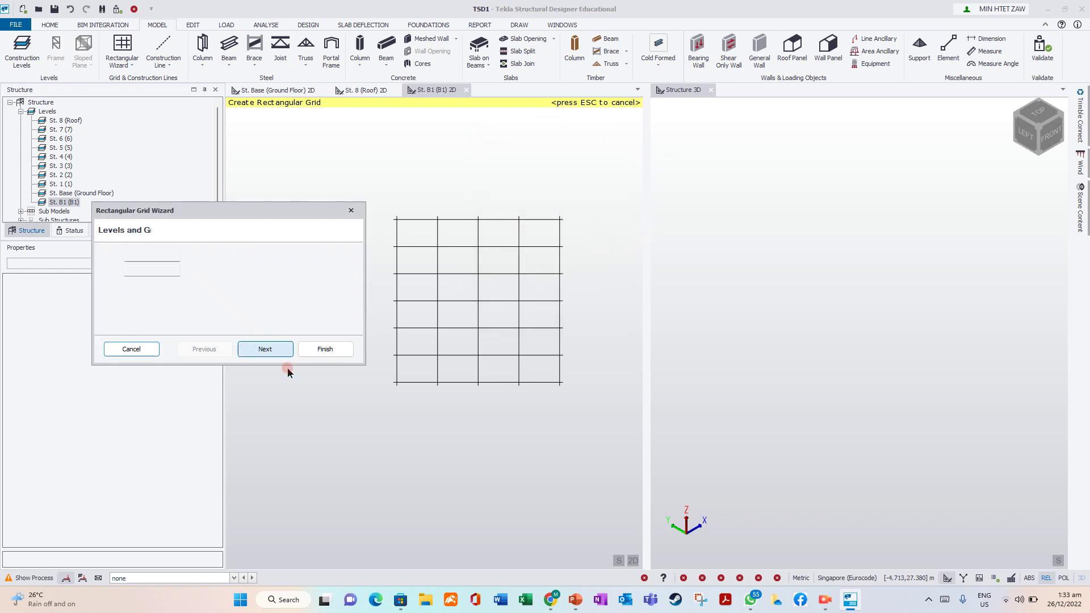
# Step: Accept the grid origin at X 0.000 m and Y 0.000 m
pyautogui.moveTo(216, 219); pyautogui.dragTo(518, 140)
pyautogui.click(410, 181)
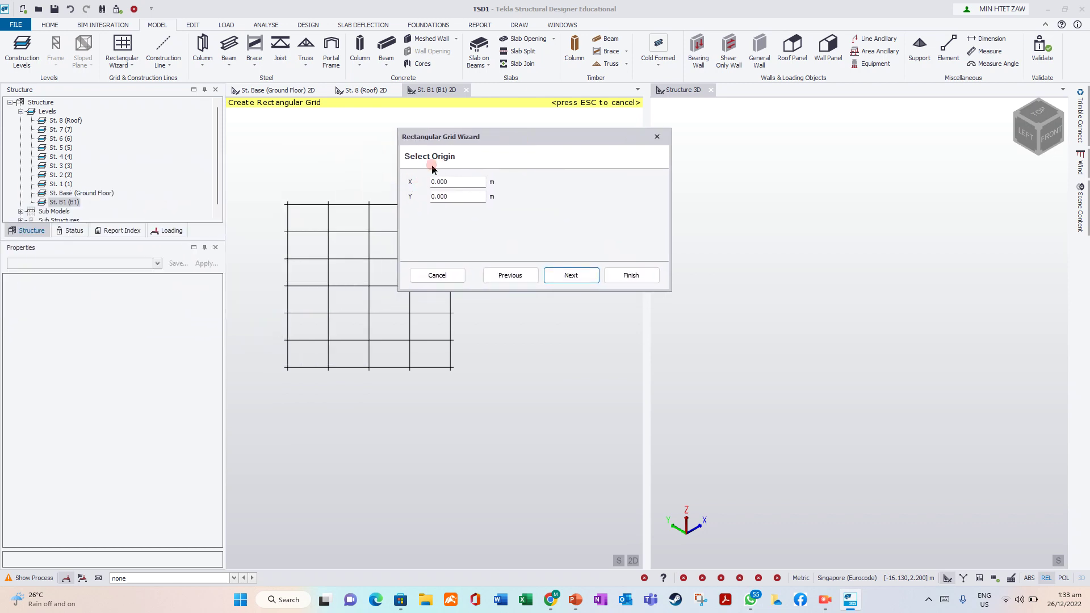
pyautogui.click(453, 181)
pyautogui.click(446, 196)
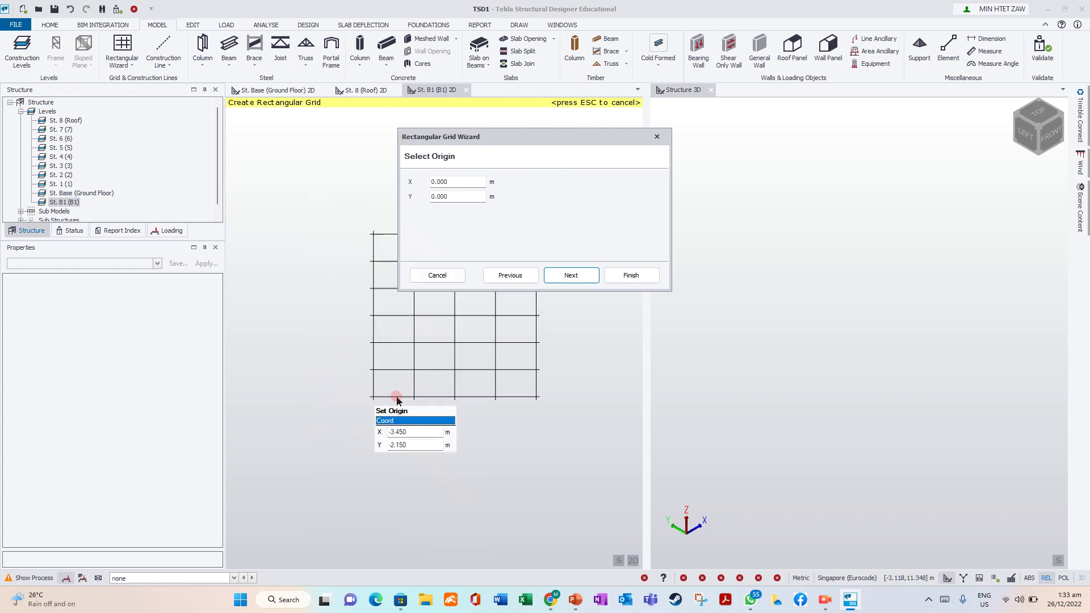
pyautogui.click(571, 275)
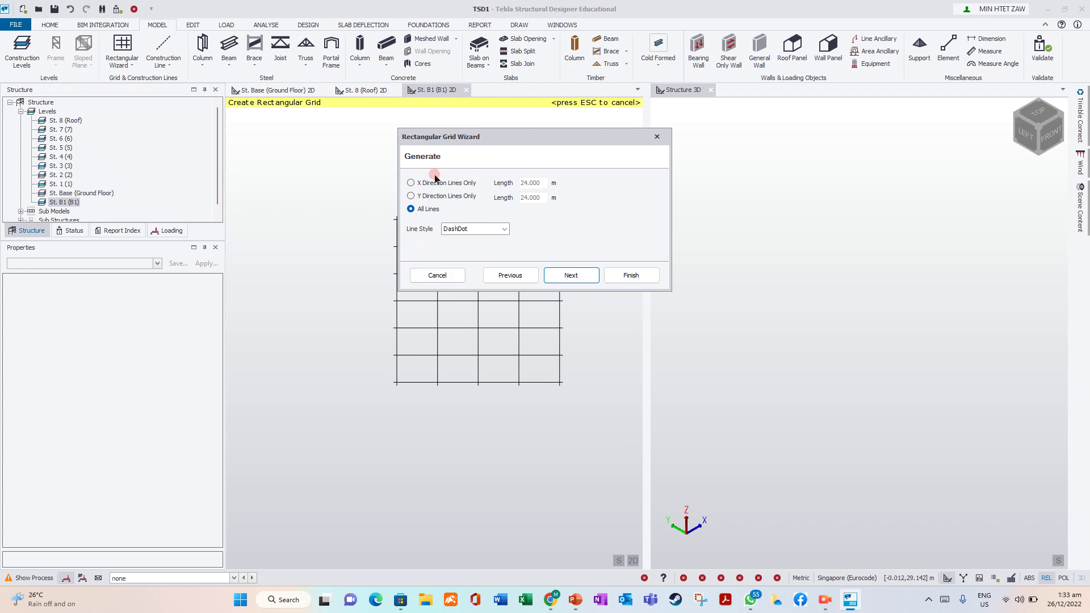
# Step: Try generating X direction lines only and Y direction lines only, and return to All Lines
pyautogui.click(411, 186)
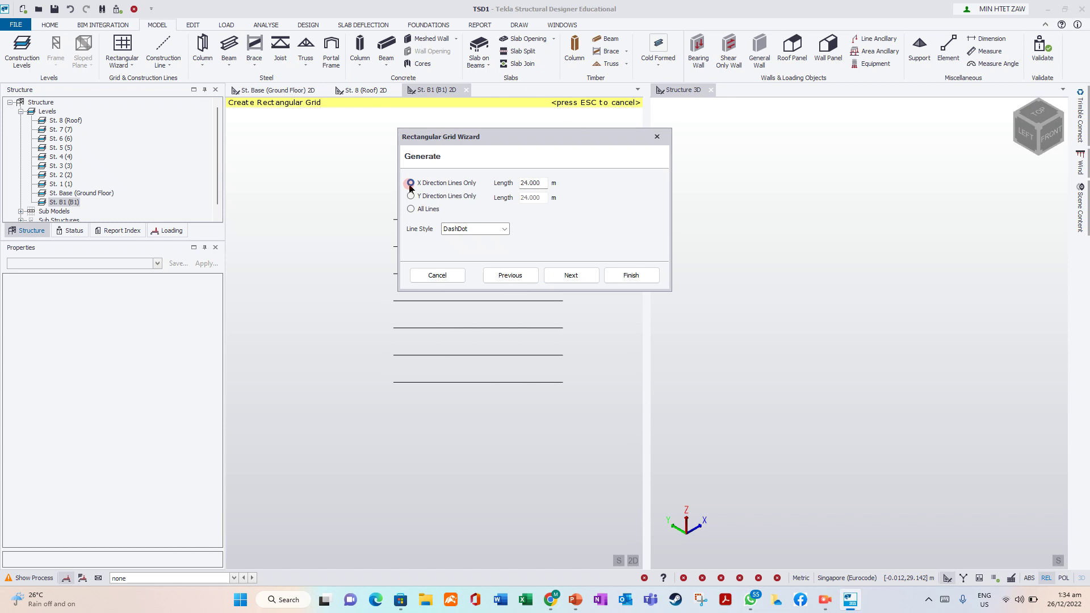
pyautogui.moveTo(444, 138); pyautogui.dragTo(527, 152)
pyautogui.click(495, 196)
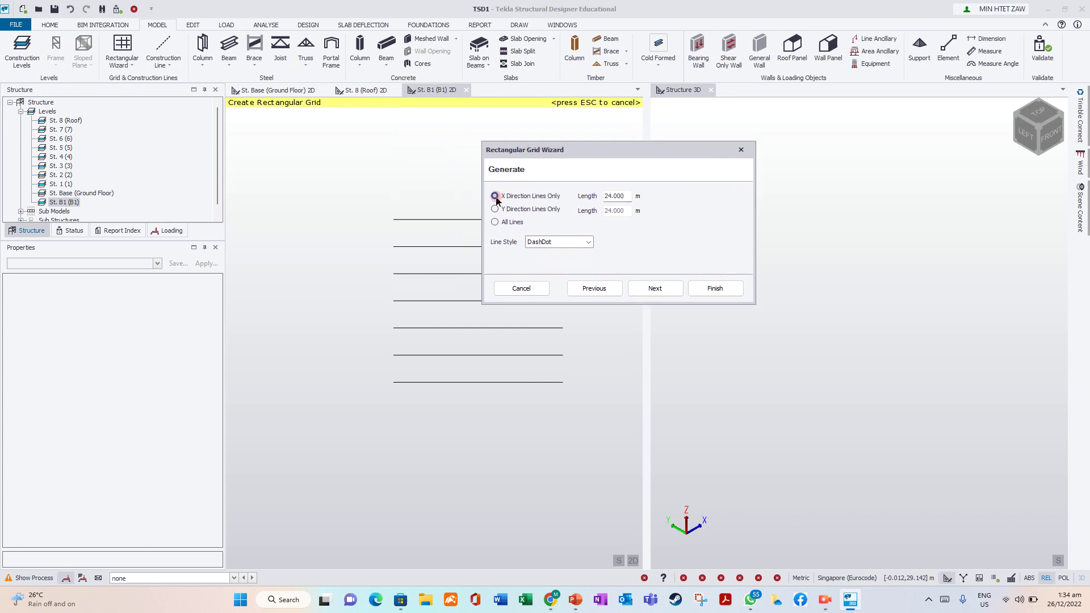
pyautogui.click(496, 209)
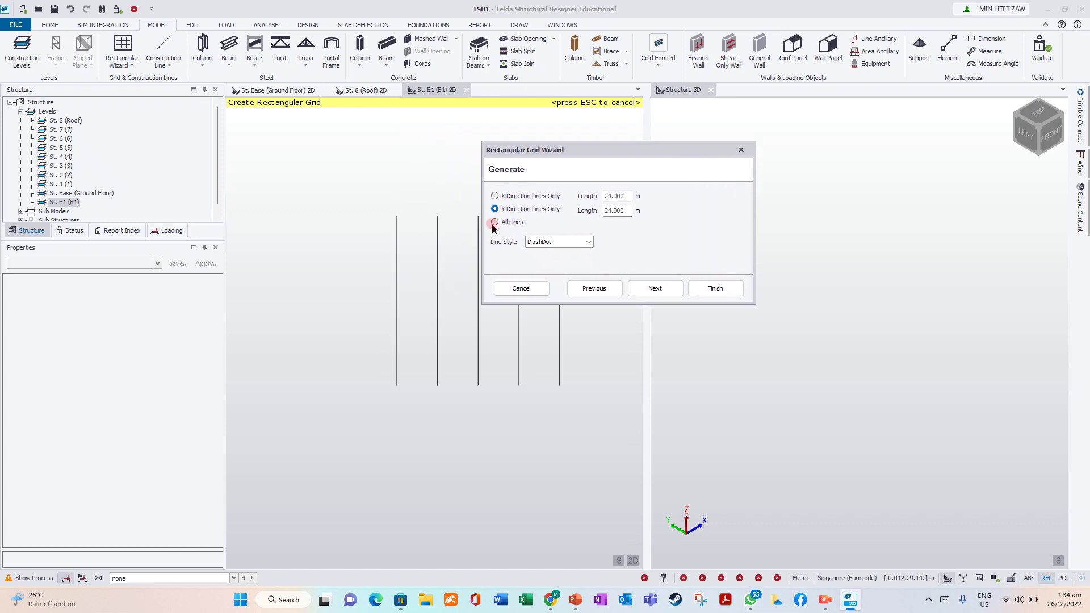
pyautogui.click(494, 222)
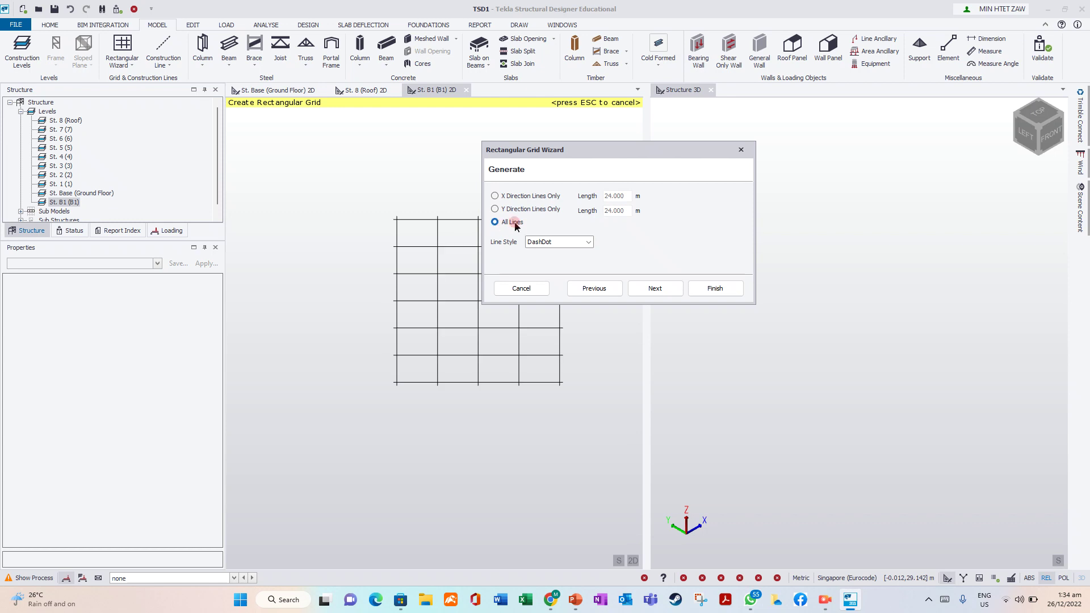
# Step: Try the Dot and DashDotDot line styles for the grid and return to DashDot
pyautogui.click(586, 243)
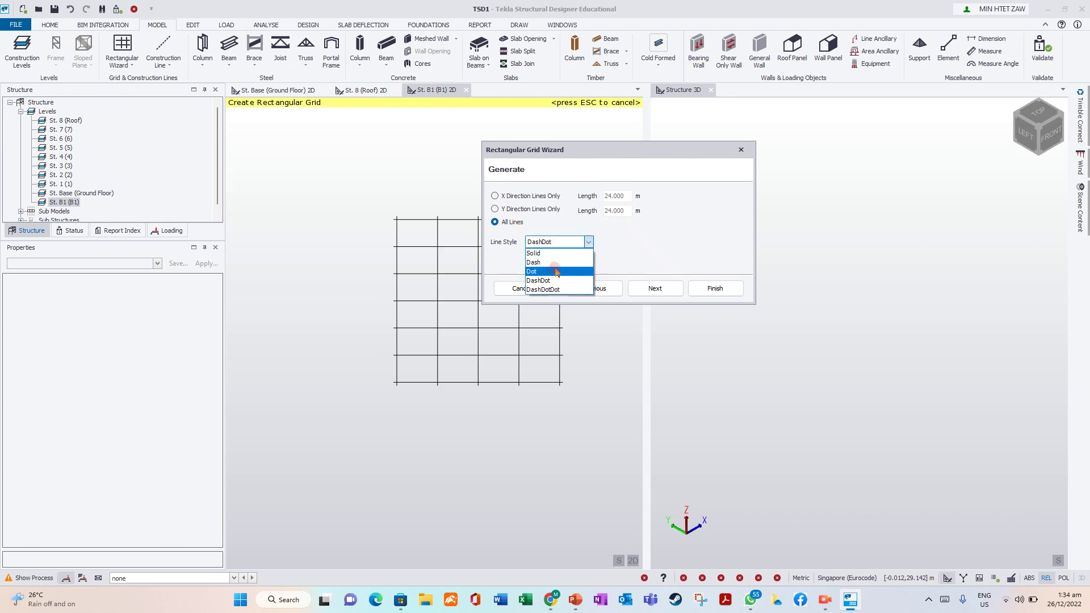
pyautogui.click(553, 280)
pyautogui.click(589, 242)
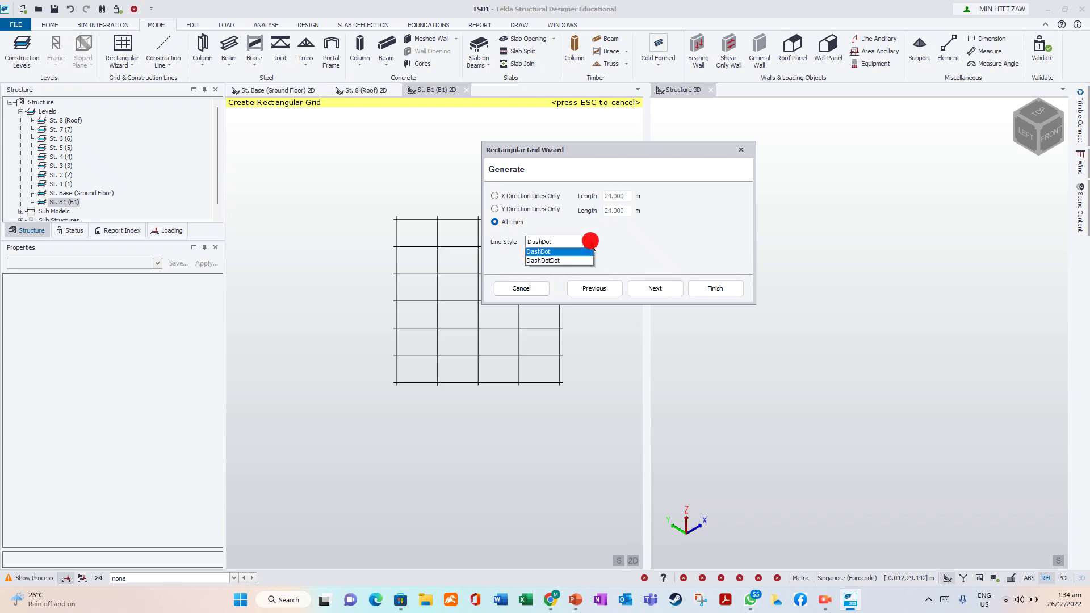
pyautogui.click(559, 272)
pyautogui.click(582, 242)
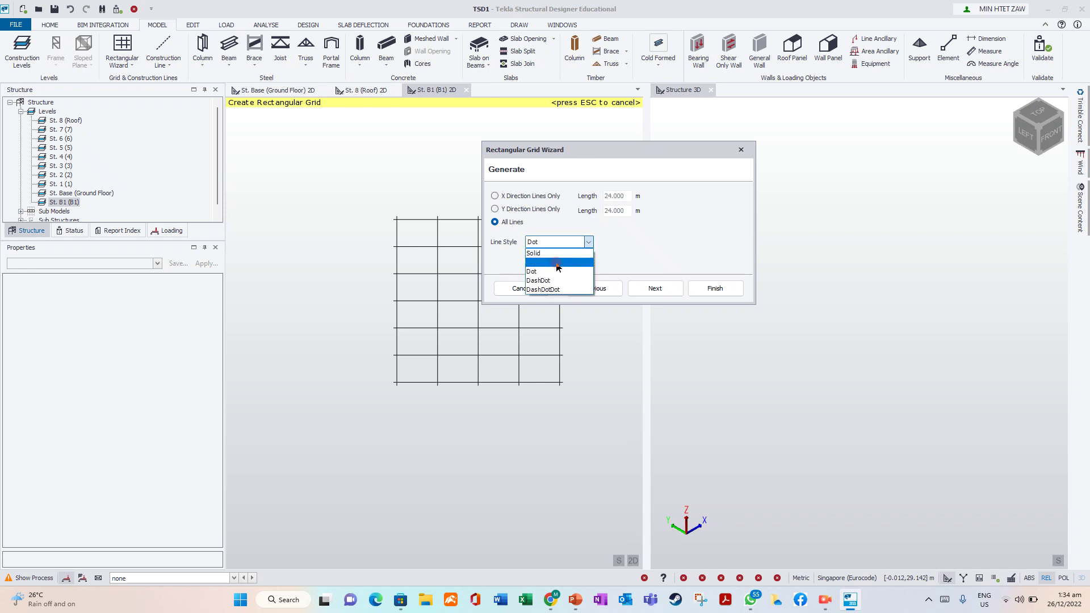
pyautogui.click(559, 290)
pyautogui.click(588, 242)
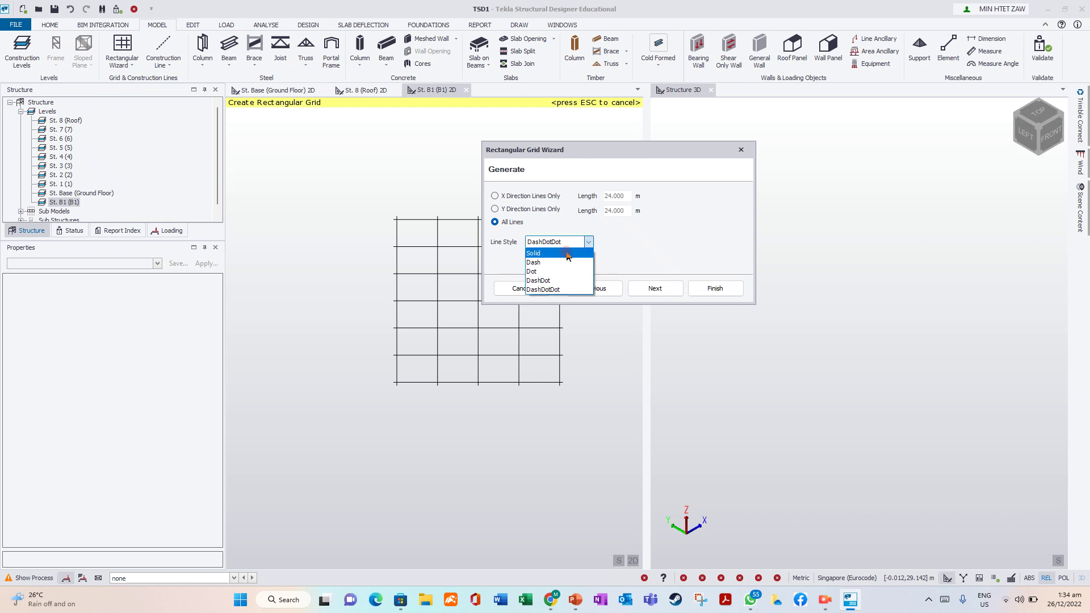
pyautogui.click(555, 280)
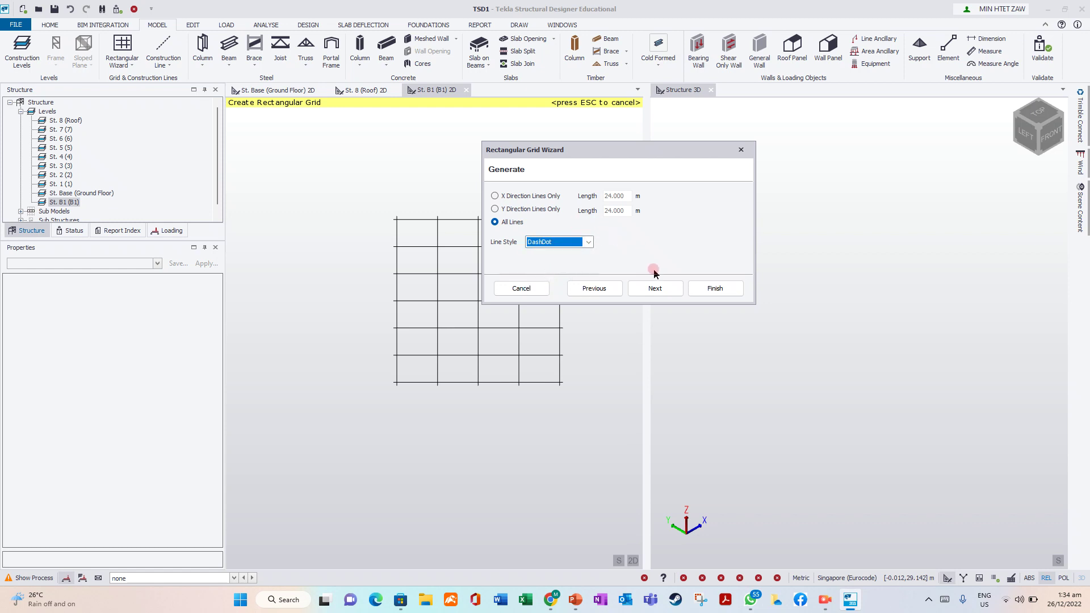
# Step: Continue to the X direction extents and move the wizard clear of the grid preview
pyautogui.click(653, 286)
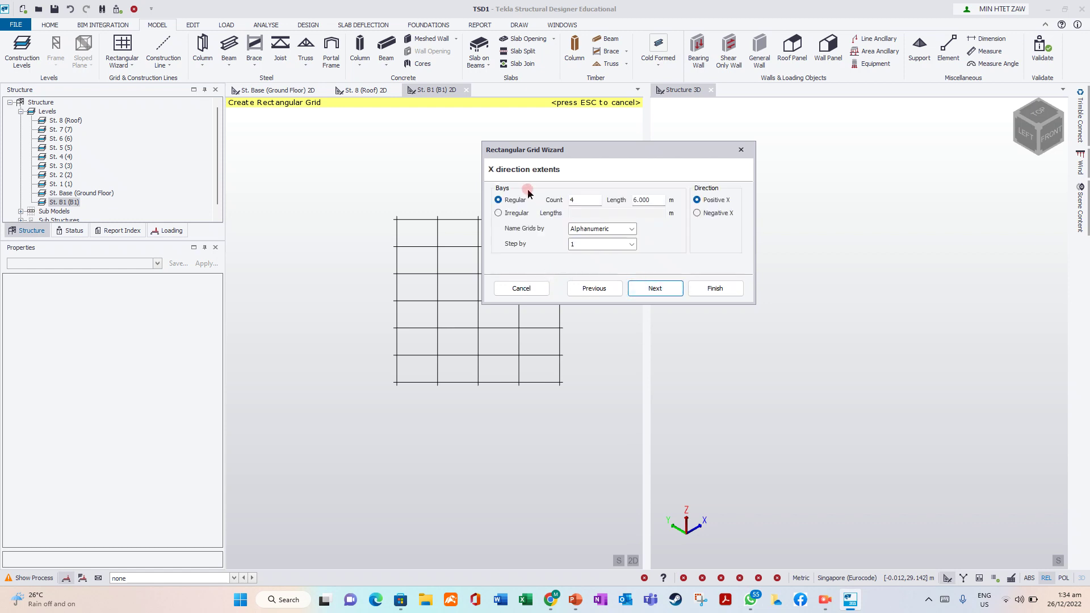
pyautogui.moveTo(530, 149); pyautogui.dragTo(608, 227)
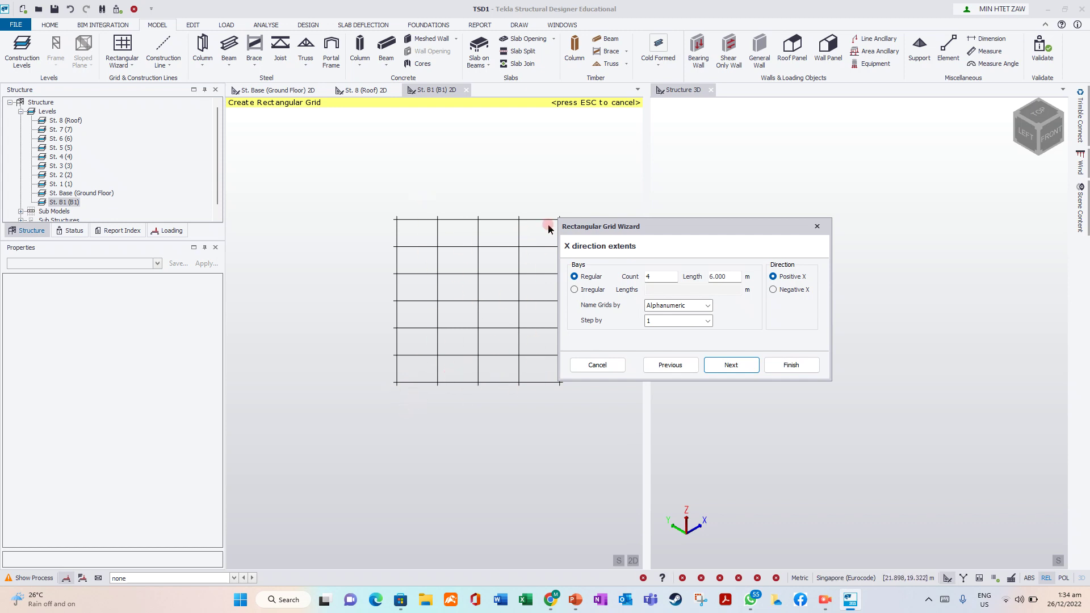
pyautogui.moveTo(611, 227); pyautogui.dragTo(607, 201)
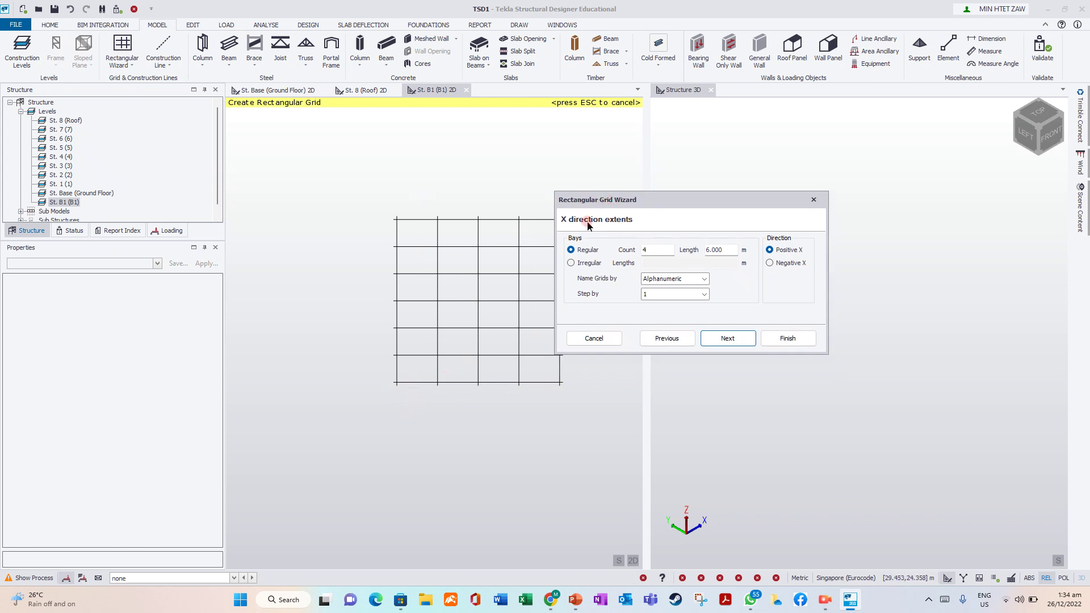
# Step: Try regular X direction bays with a count of 5 and a length of 8 m
pyautogui.click(585, 251)
pyautogui.doubleClick(643, 248)
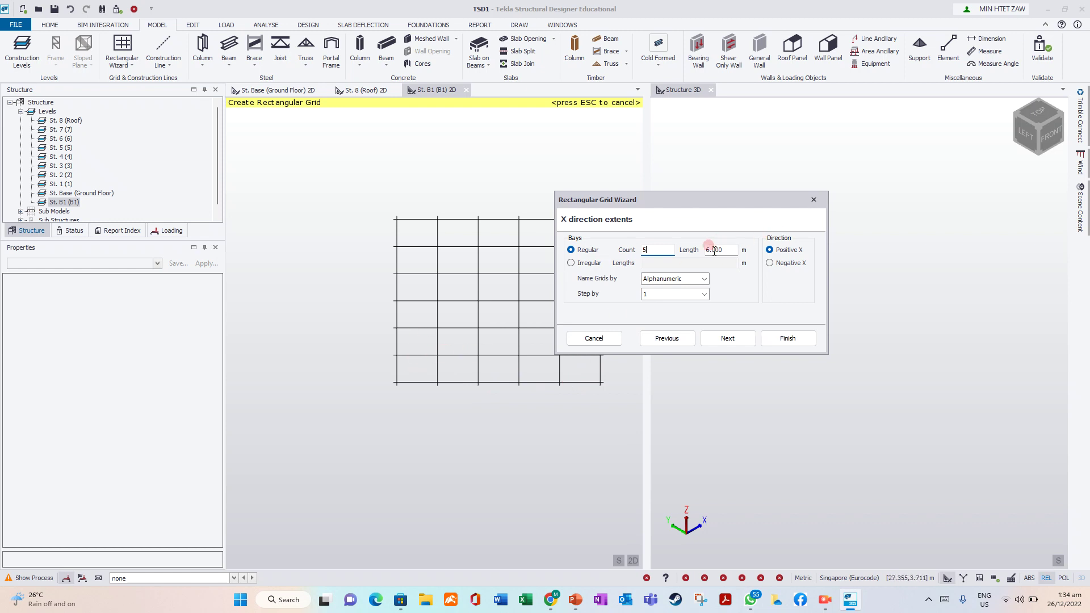
pyautogui.moveTo(733, 250); pyautogui.dragTo(707, 248)
pyautogui.write('8')
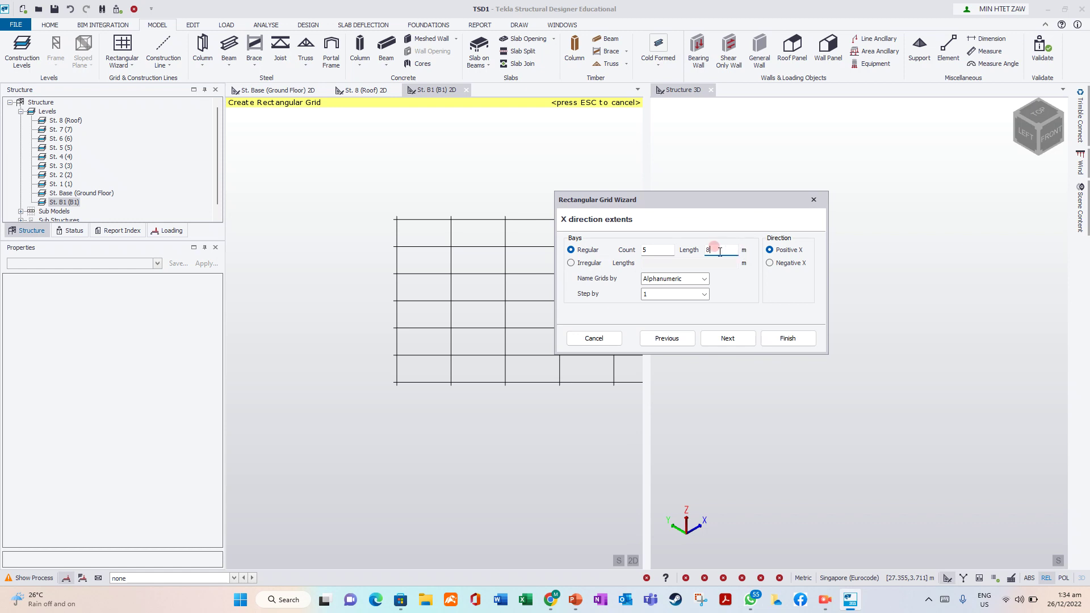
pyautogui.scroll(-1, 263, 364)
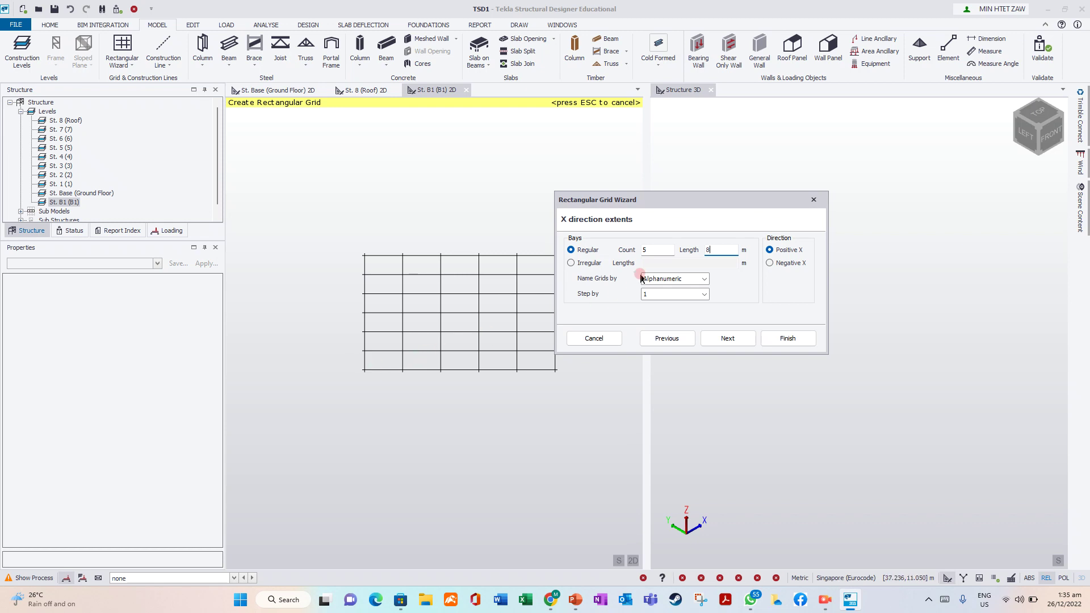
pyautogui.moveTo(665, 198); pyautogui.dragTo(688, 201)
pyautogui.click(723, 254)
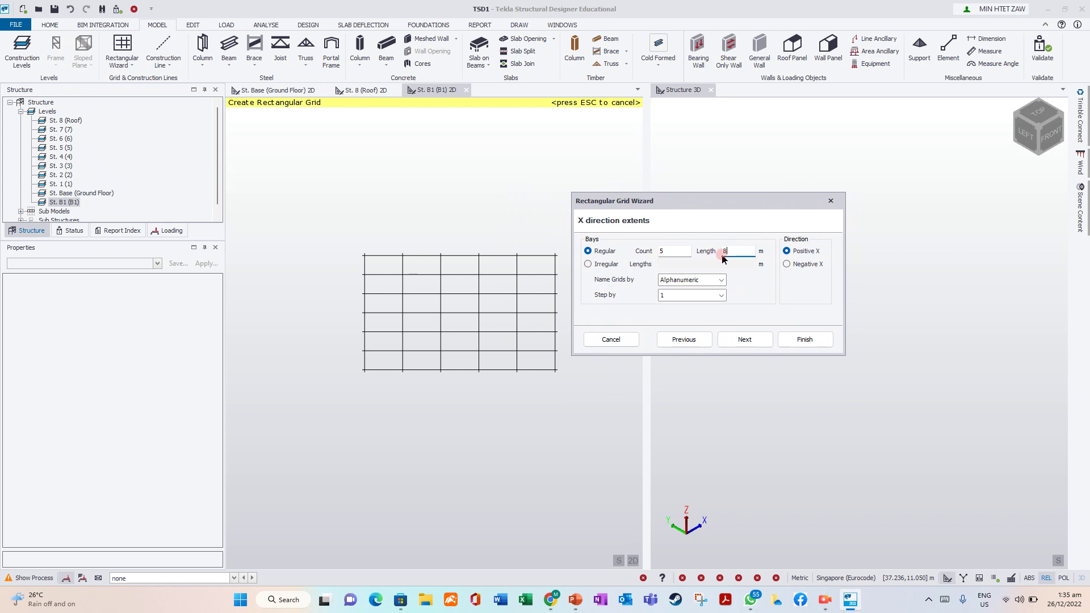
# Step: Switch the X direction bays to irregular and enter the lengths 5,5,5,2x4
pyautogui.click(606, 265)
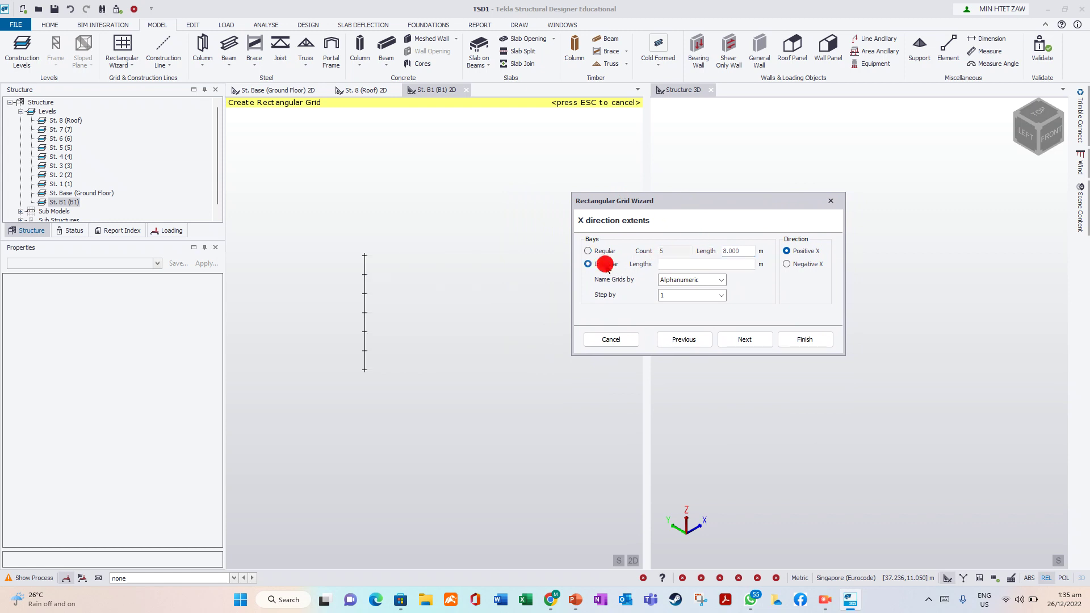
pyautogui.click(667, 262)
pyautogui.click(674, 266)
pyautogui.write('5')
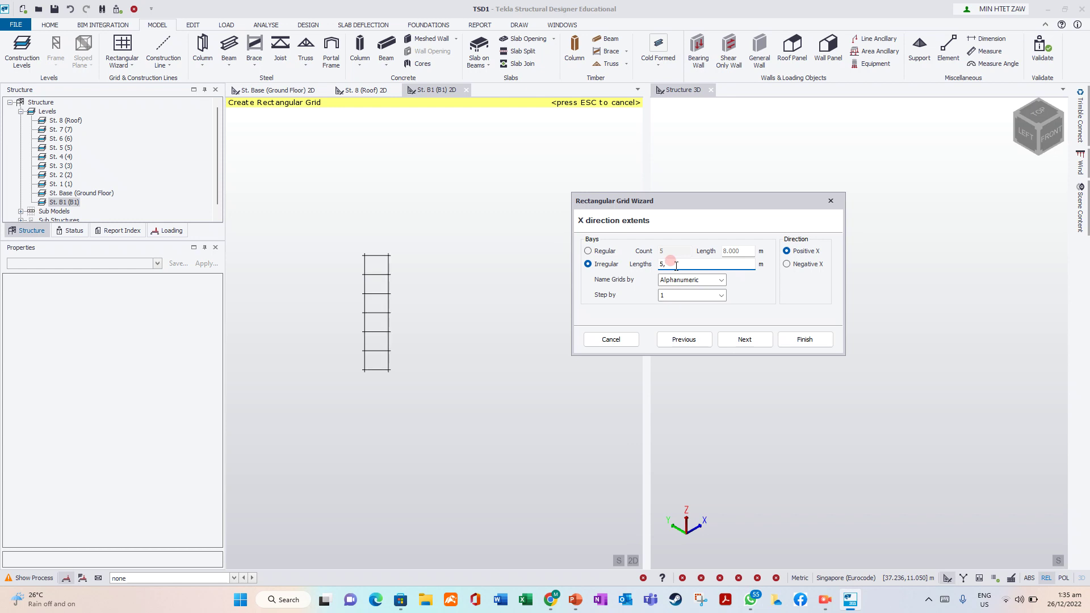
pyautogui.write(',5')
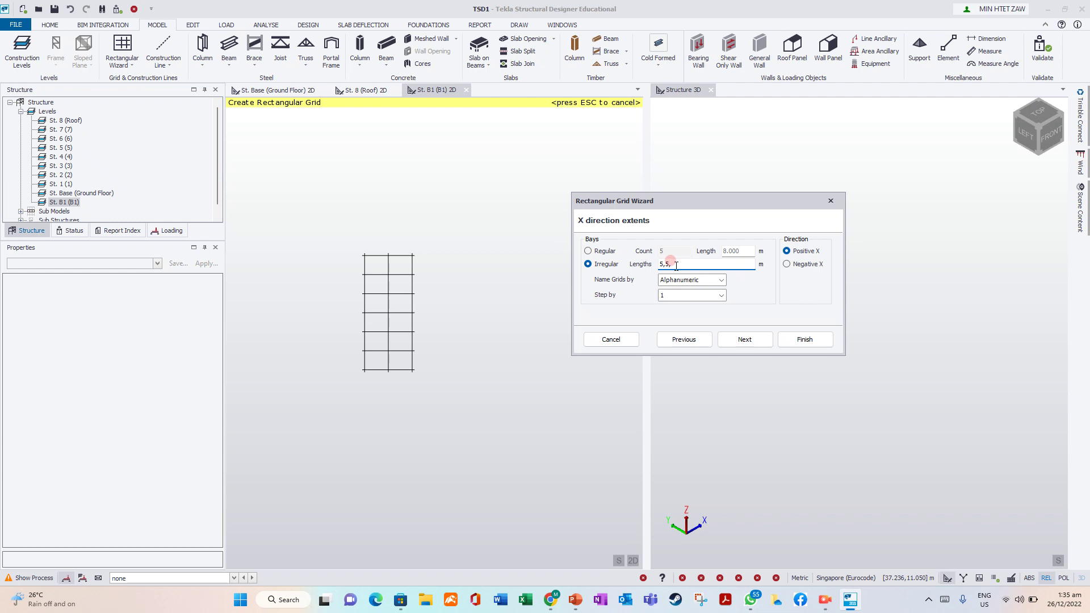
pyautogui.write(',5')
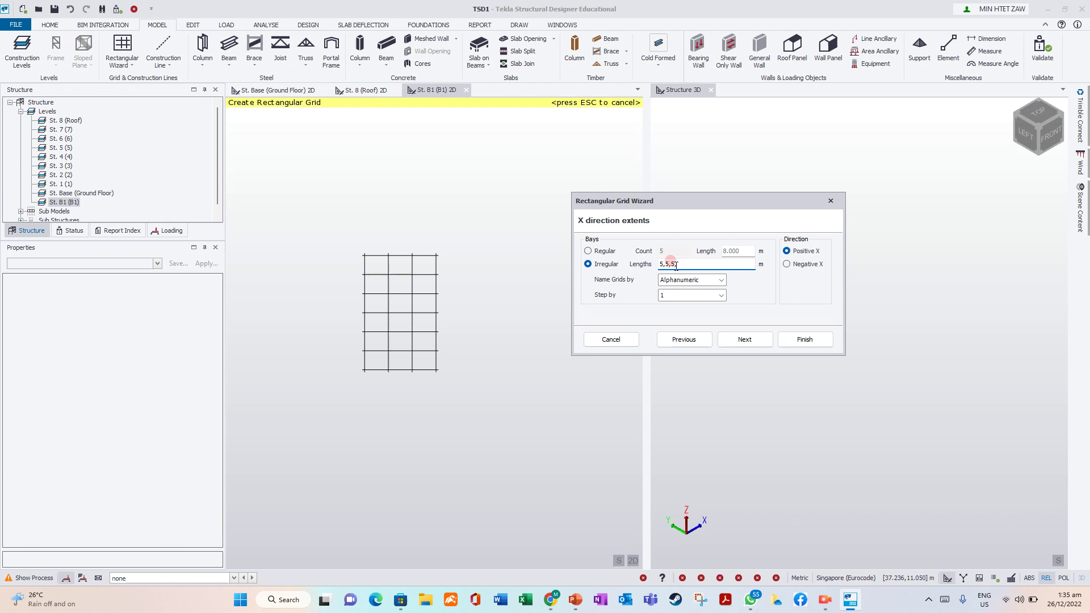
pyautogui.write(',2x4')
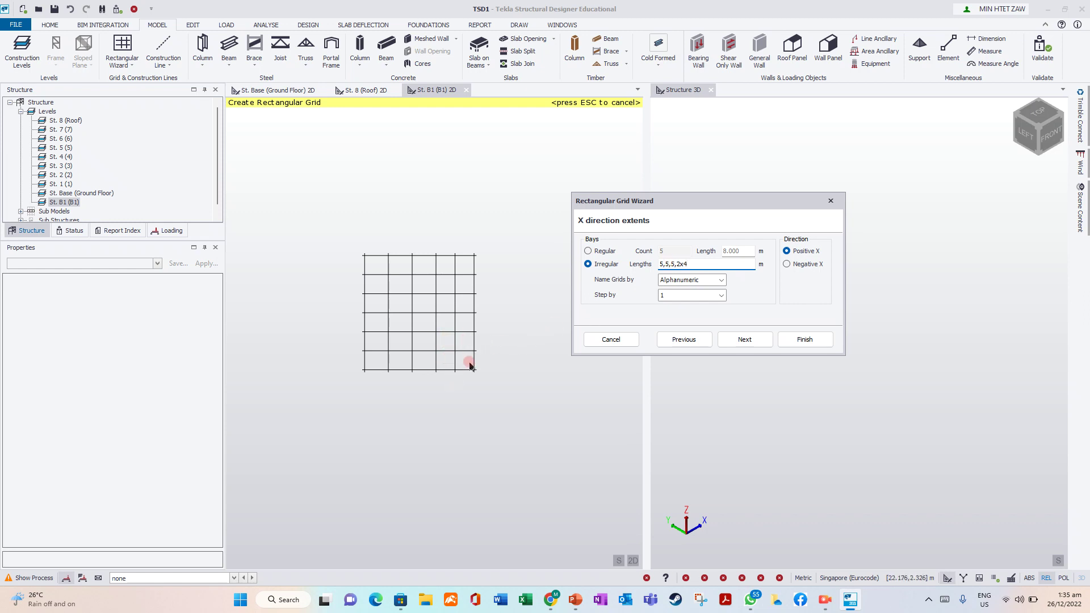
# Step: Try 2x5 for the last X bay group and return it to 2x4
pyautogui.click(691, 262)
pyautogui.press('BackSpace')
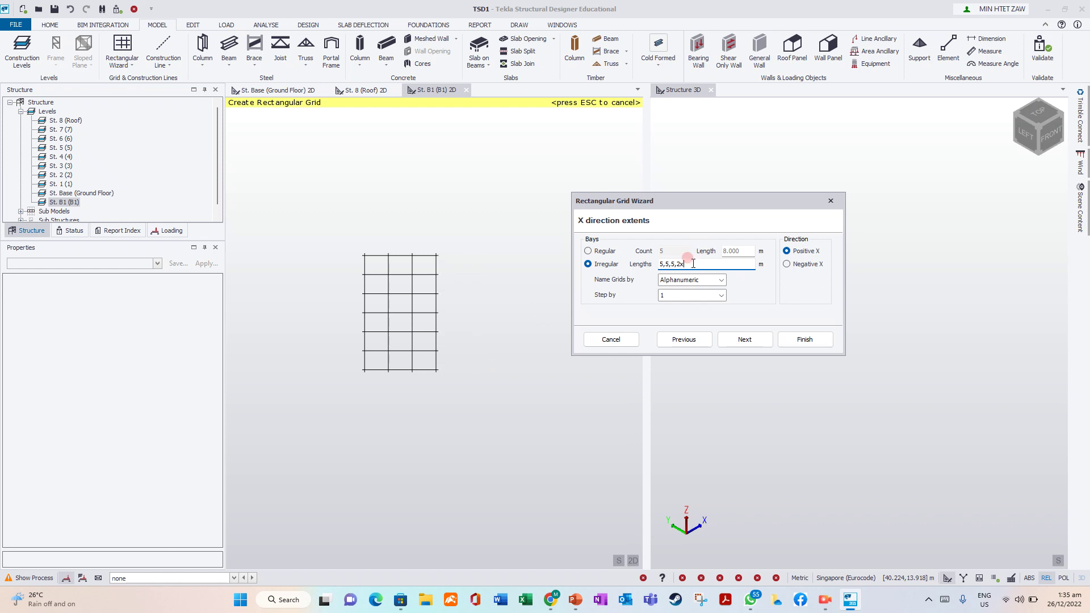
pyautogui.write('5')
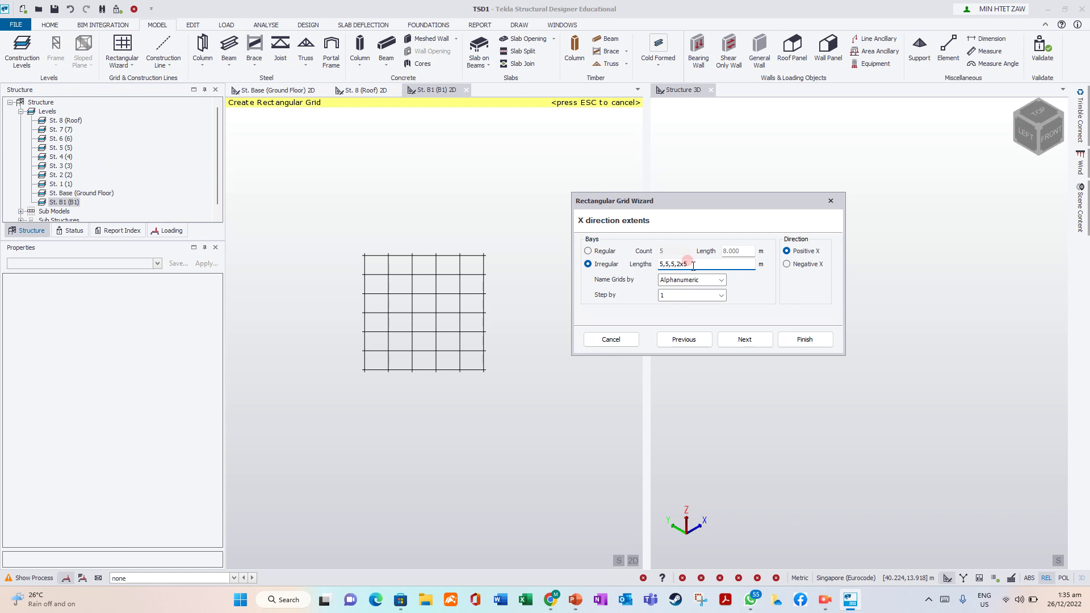
pyautogui.press('BackSpace')
pyautogui.write('4')
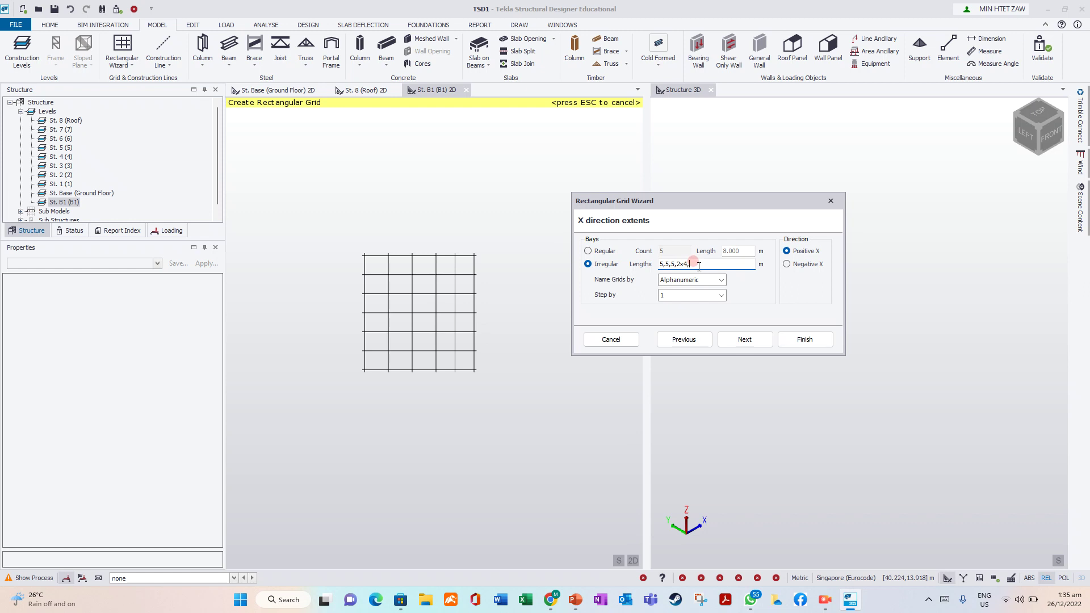
# Step: Add three more irregular X bays after 2x4, trying 6 m each and replacing them with 5,5,5
pyautogui.write(',6')
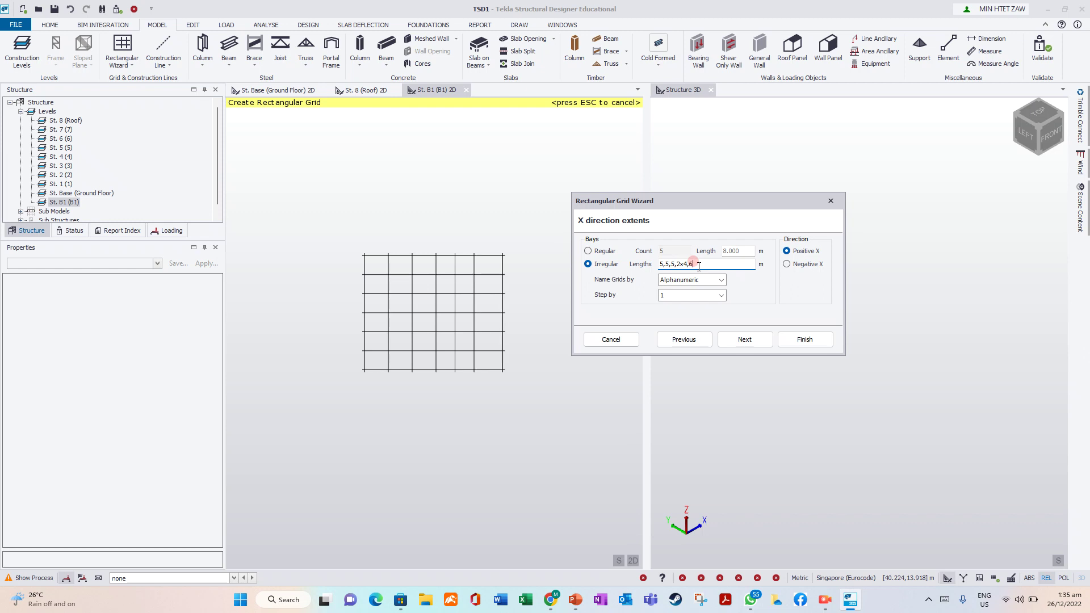
pyautogui.write(',6')
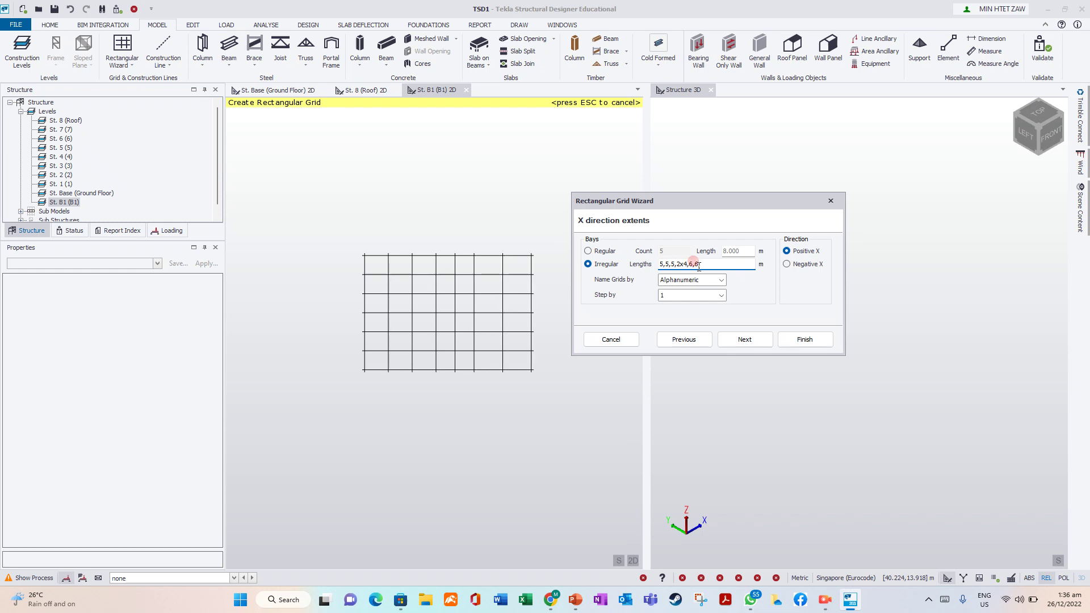
pyautogui.write(',6')
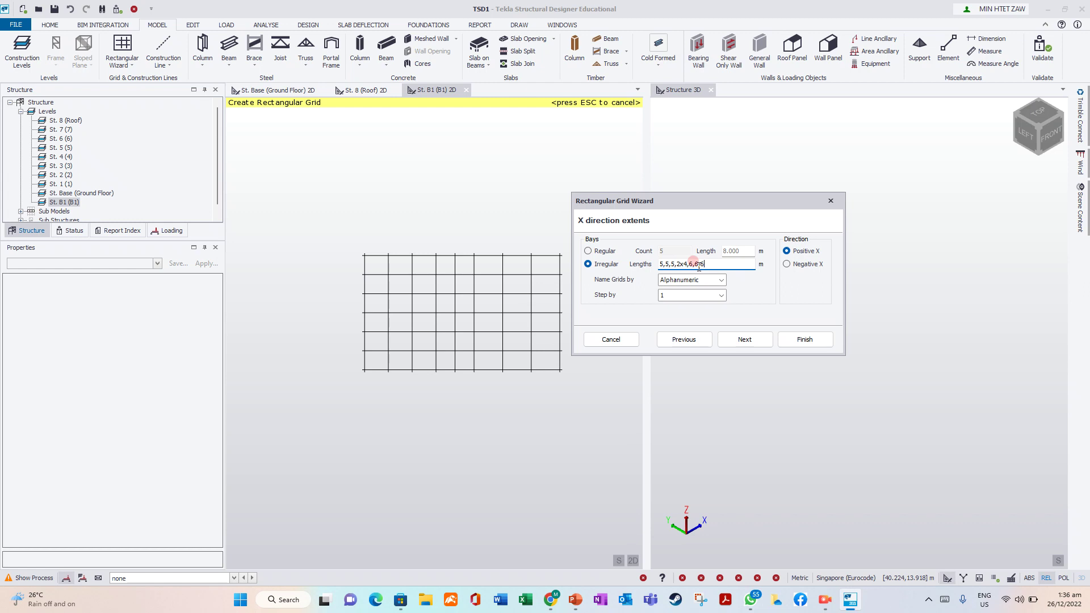
pyautogui.press('BackSpace')
pyautogui.press('BackSpace')
pyautogui.press('BackSpace')
pyautogui.press('BackSpace')
pyautogui.press('BackSpace')
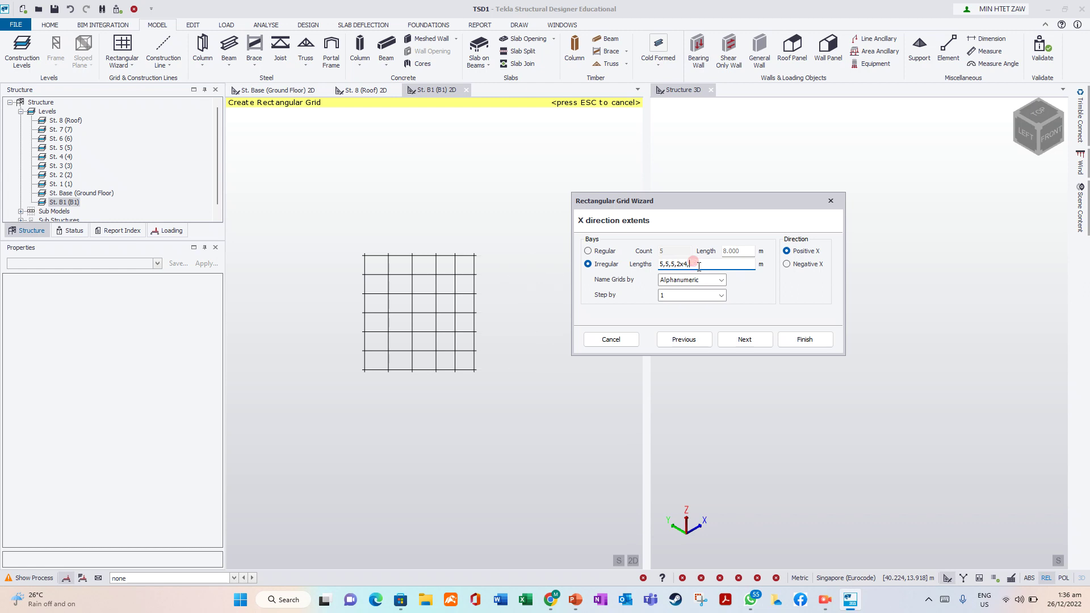
pyautogui.write('5,5,5')
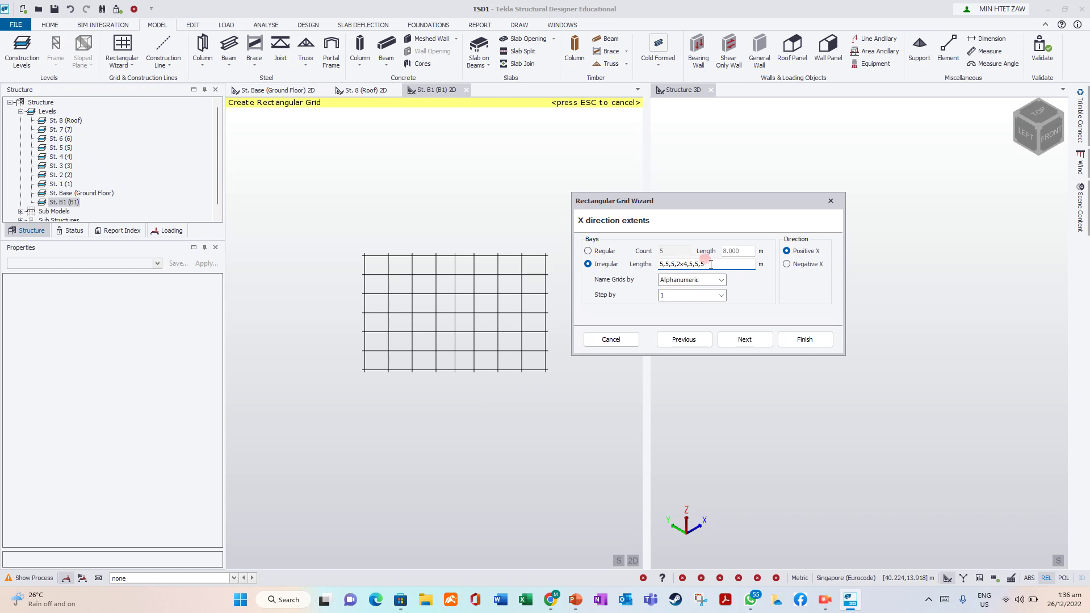
# Step: Rewrite the irregular X lengths as 3x5,2x4,3x5 and continue to the Y direction extents
pyautogui.moveTo(710, 265); pyautogui.dragTo(652, 270)
pyautogui.press('BackSpace')
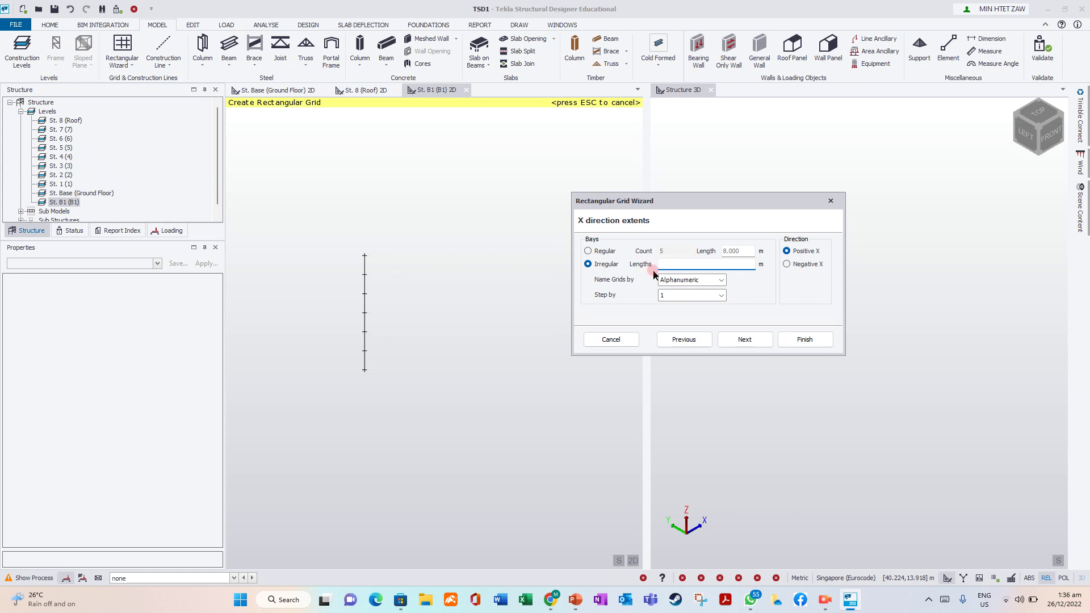
pyautogui.write('3x5')
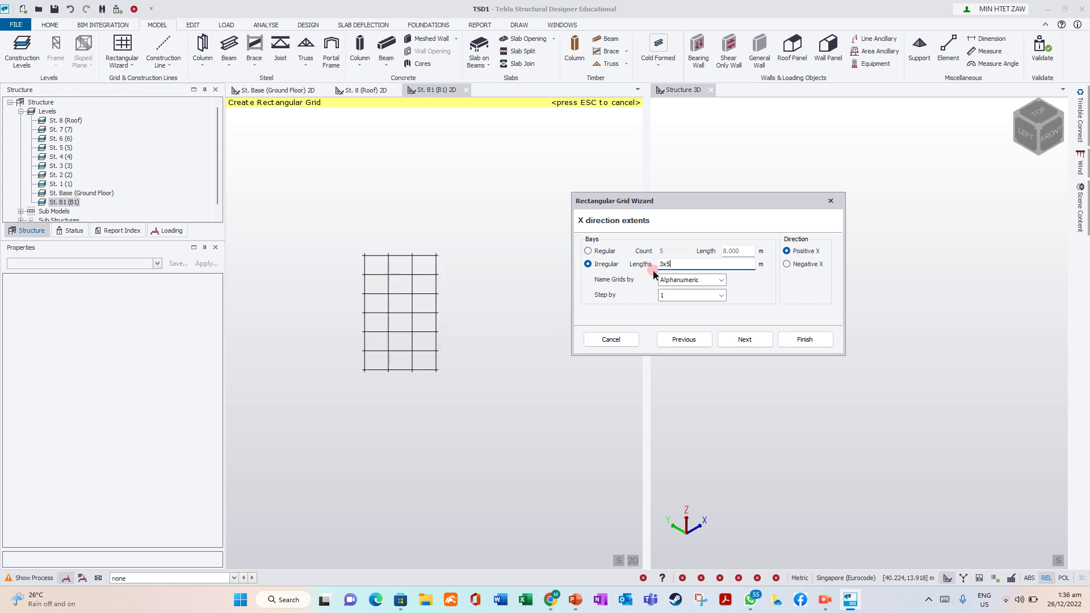
pyautogui.write(',2x4')
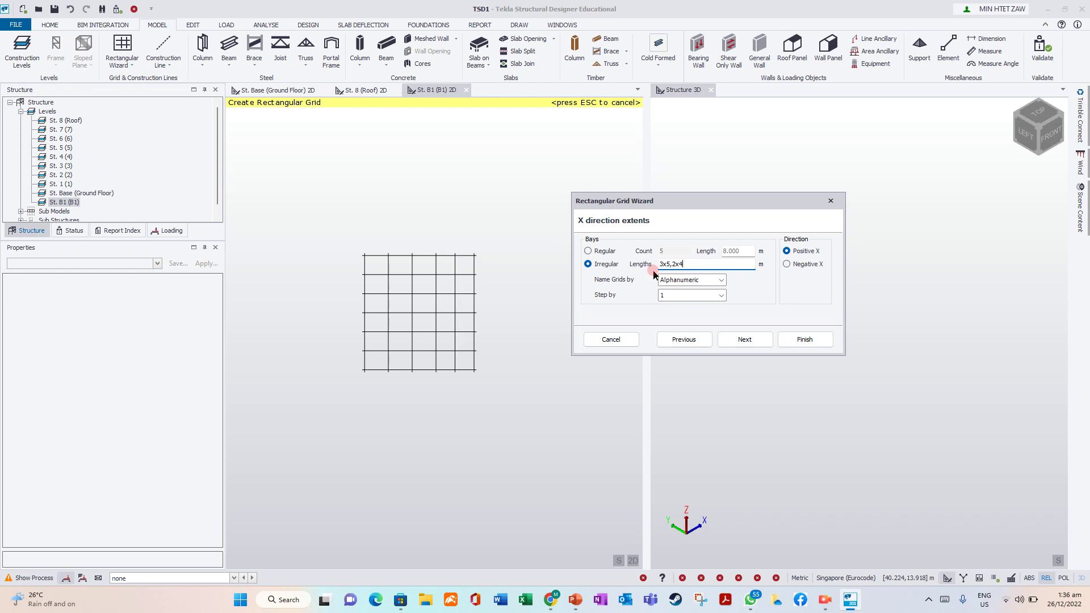
pyautogui.write(',3x5')
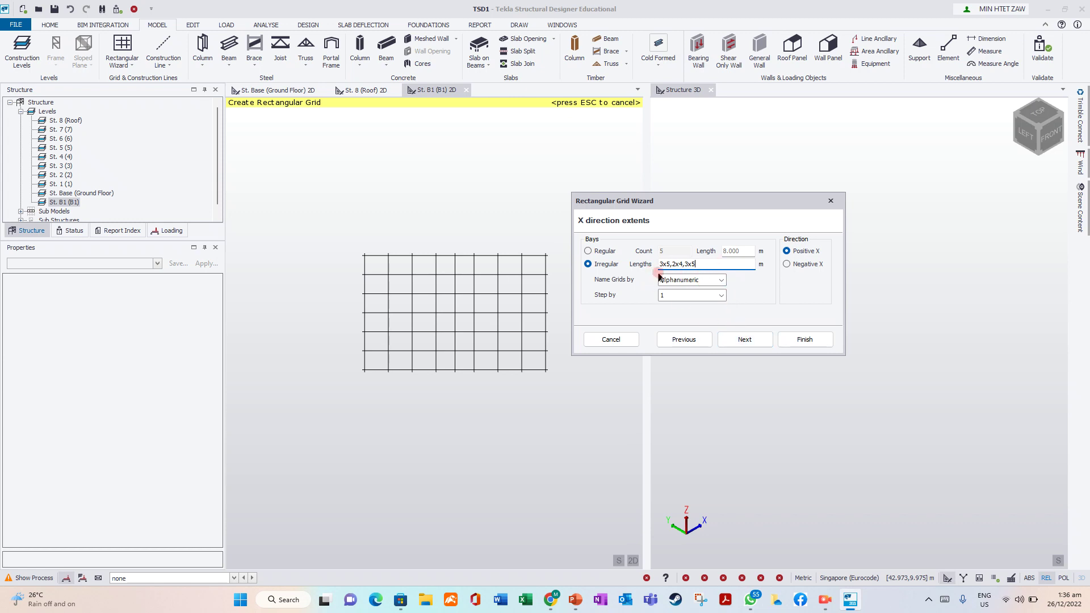
pyautogui.click(743, 343)
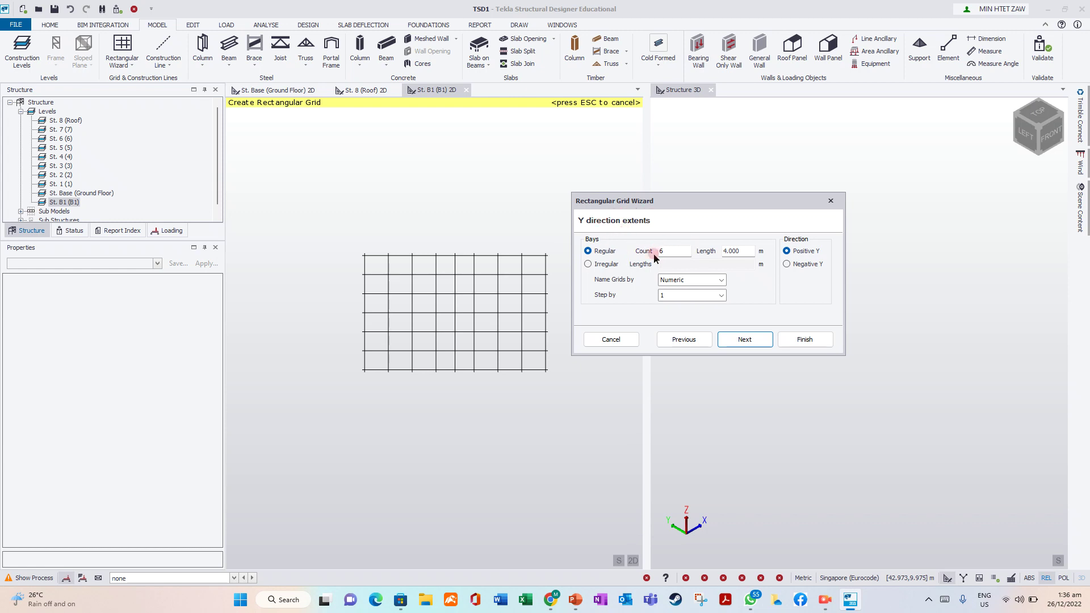
# Step: Try regular Y direction bays with a count of 6 and a length of 5 m
pyautogui.click(672, 250)
pyautogui.press('BackSpace')
pyautogui.write('5')
pyautogui.moveTo(665, 251); pyautogui.dragTo(651, 253)
pyautogui.write('6')
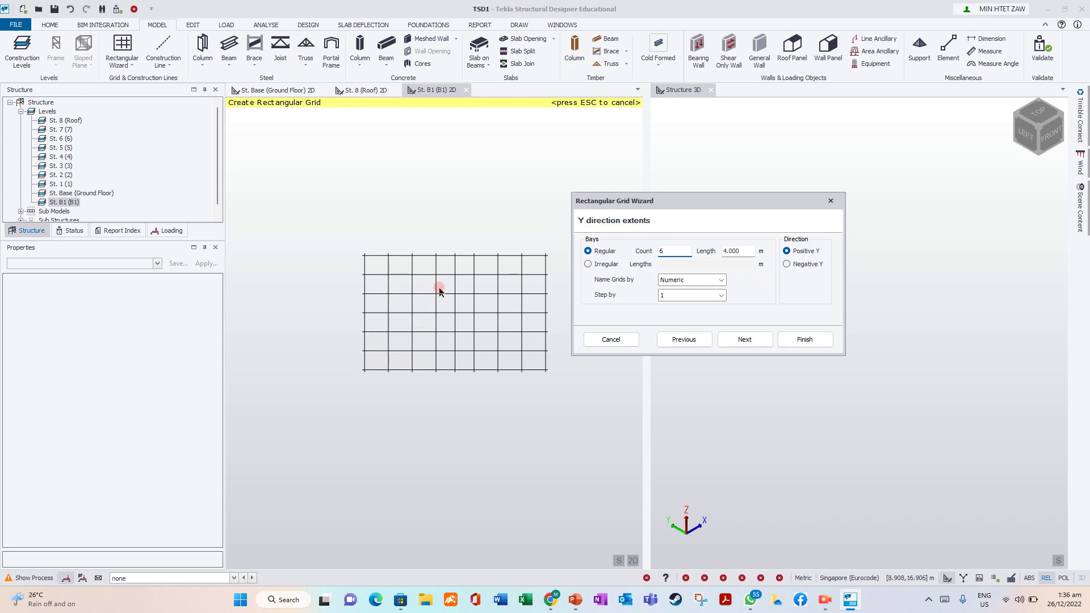
pyautogui.moveTo(741, 251); pyautogui.dragTo(718, 257)
pyautogui.write('5')
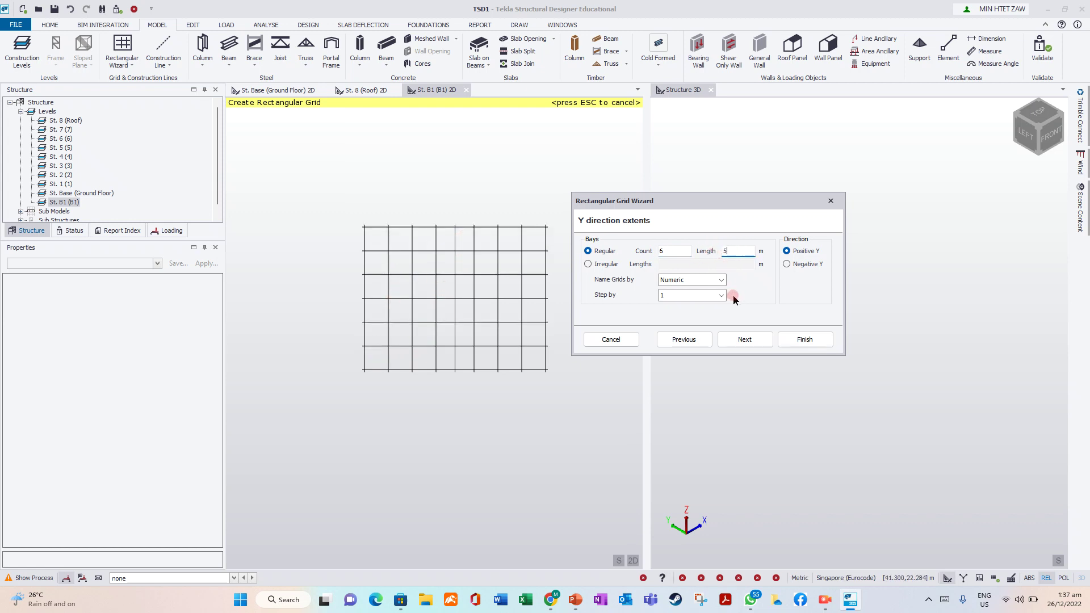
# Step: Switch the Y direction bays to irregular and enter the lengths 3x6,2,2
pyautogui.click(604, 266)
pyautogui.click(663, 262)
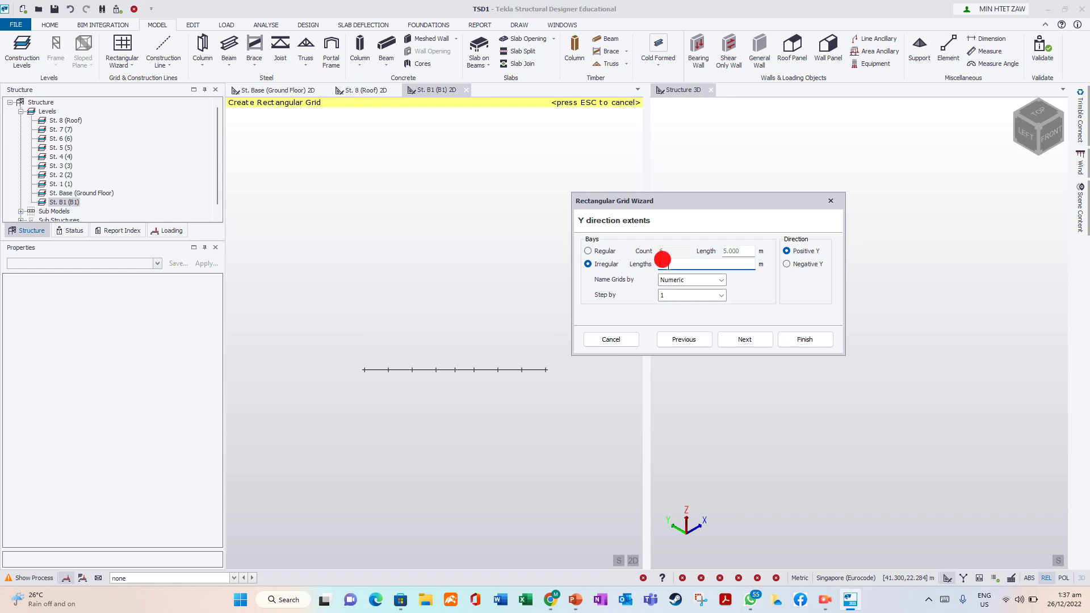
pyautogui.write('3')
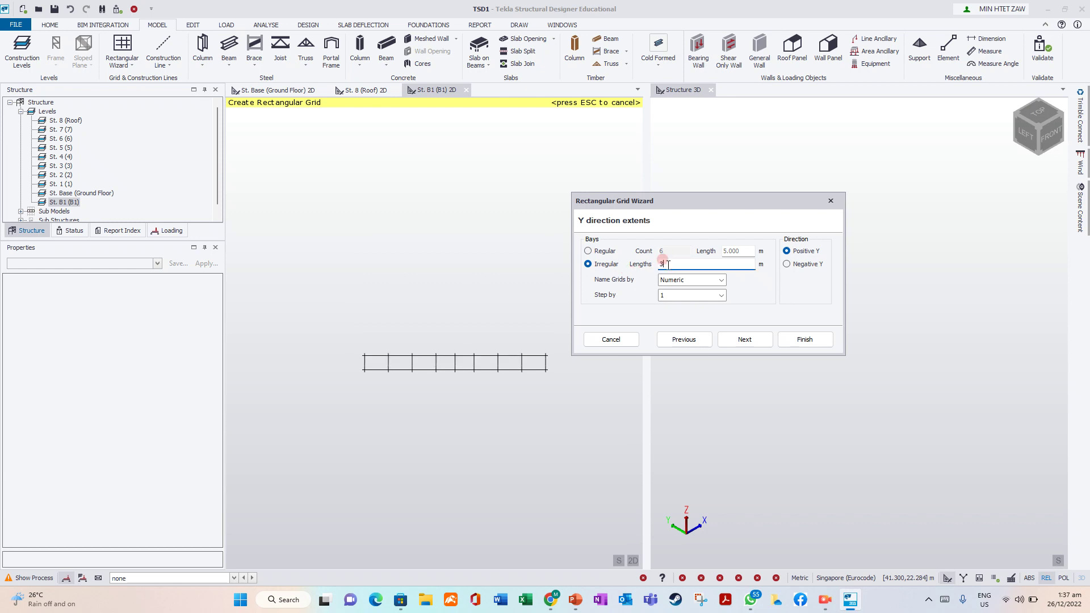
pyautogui.write('x6')
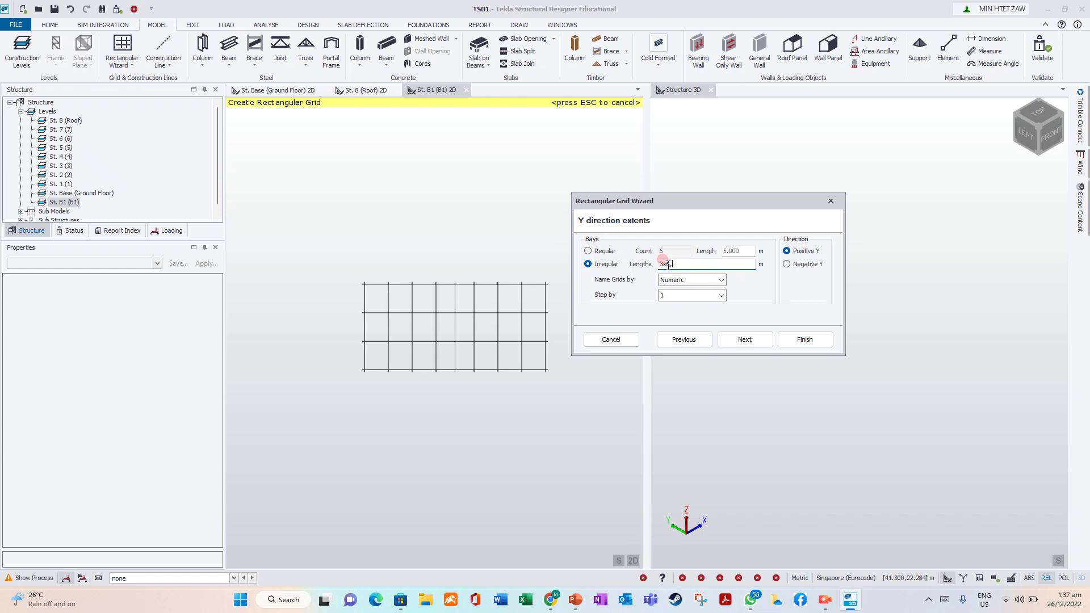
pyautogui.write('2,2,')
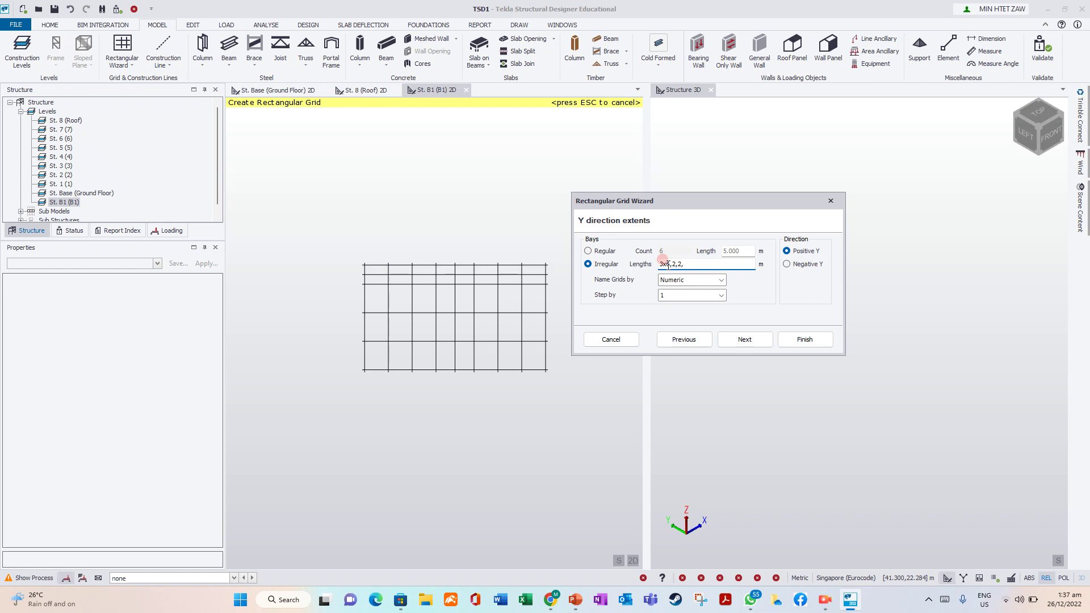
# Step: Rewrite the irregular Y lengths as 3x6,2x2,3x6 and continue to the grid rotation
pyautogui.press('BackSpace')
pyautogui.press('BackSpace')
pyautogui.press('BackSpace')
pyautogui.press('BackSpace')
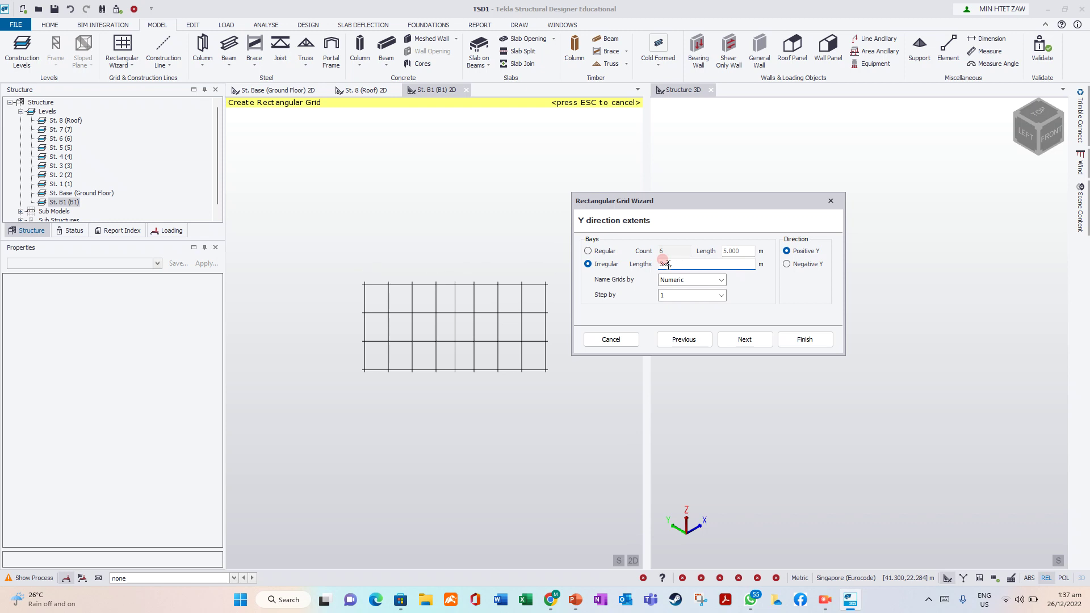
pyautogui.write('2x2')
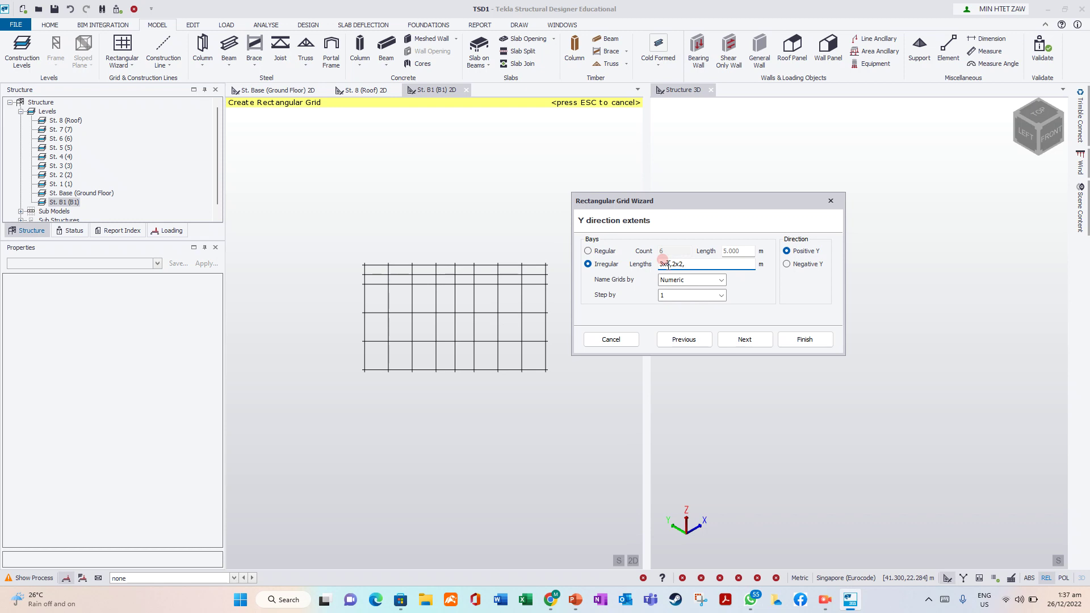
pyautogui.write(',3x6')
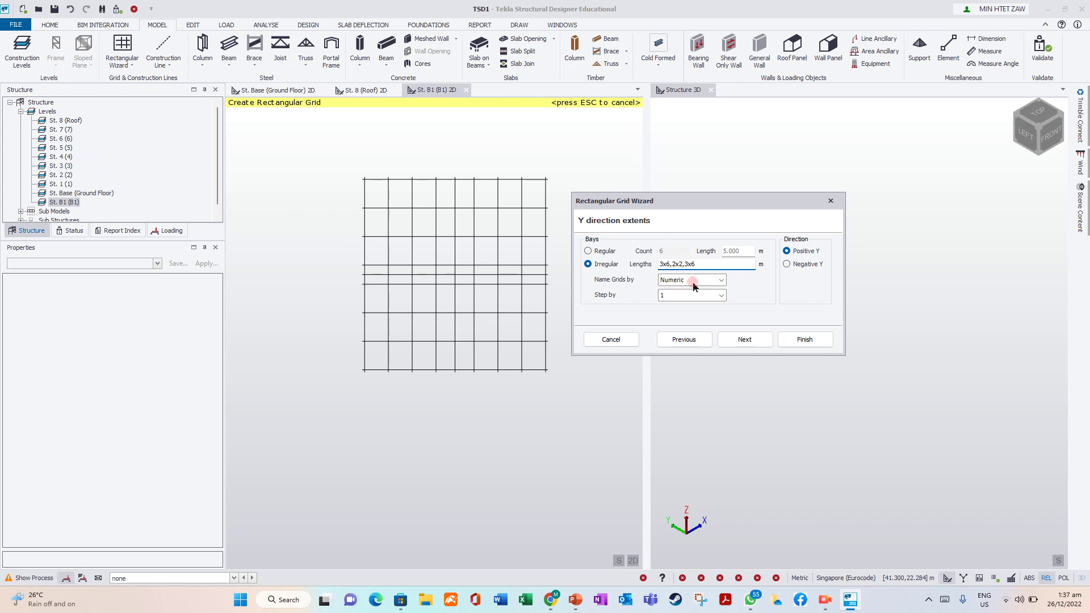
pyautogui.click(734, 339)
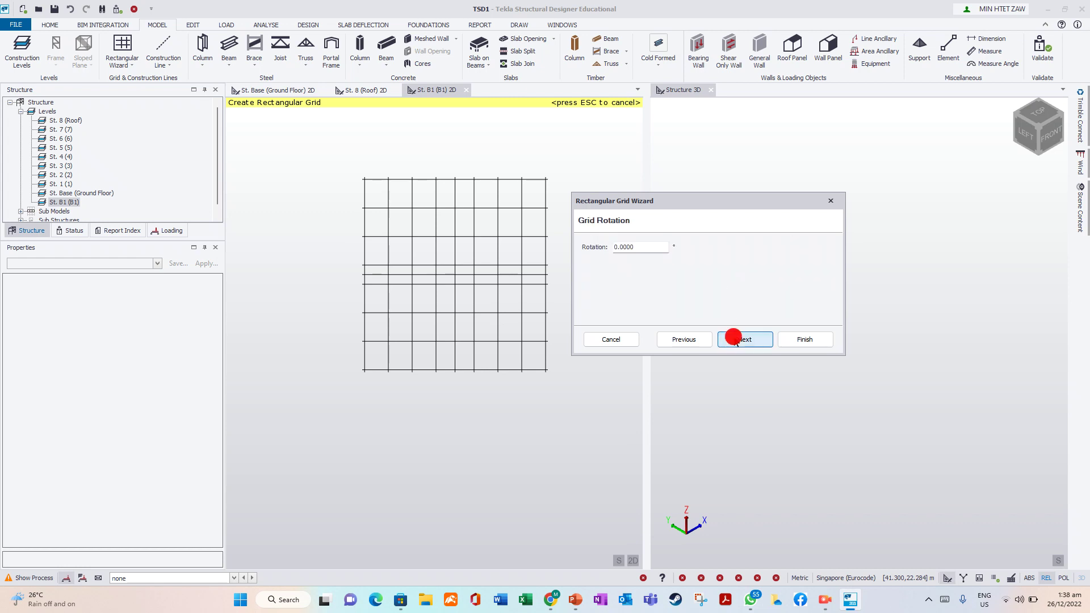
# Step: Try grid rotations of 30° and 110° for the rectangular grid
pyautogui.click(633, 244)
pyautogui.doubleClick(638, 246)
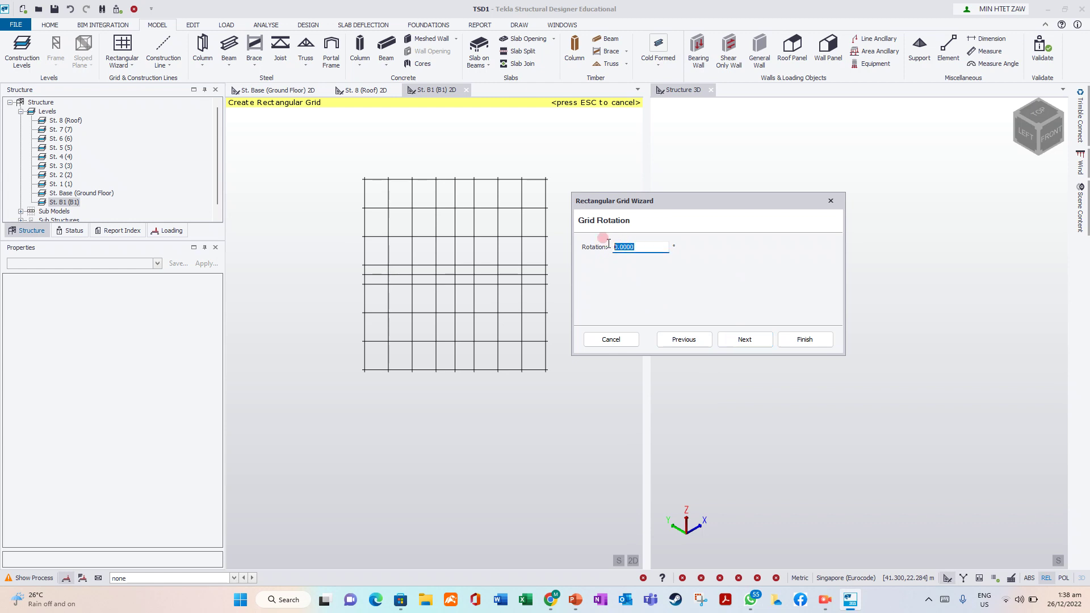
pyautogui.write('30')
pyautogui.press('BackSpace')
pyautogui.press('BackSpace')
pyautogui.write('110')
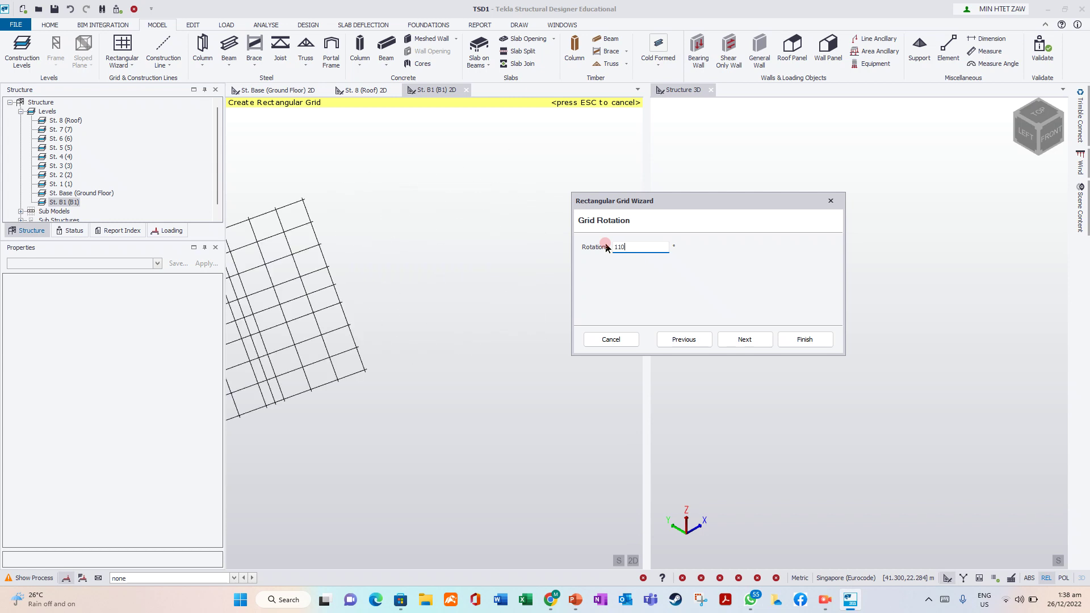
# Step: Set the grid rotation to 0° and continue to the axis angle
pyautogui.press('BackSpace')
pyautogui.press('BackSpace')
pyautogui.press('BackSpace')
pyautogui.write('0')
pyautogui.click(744, 339)
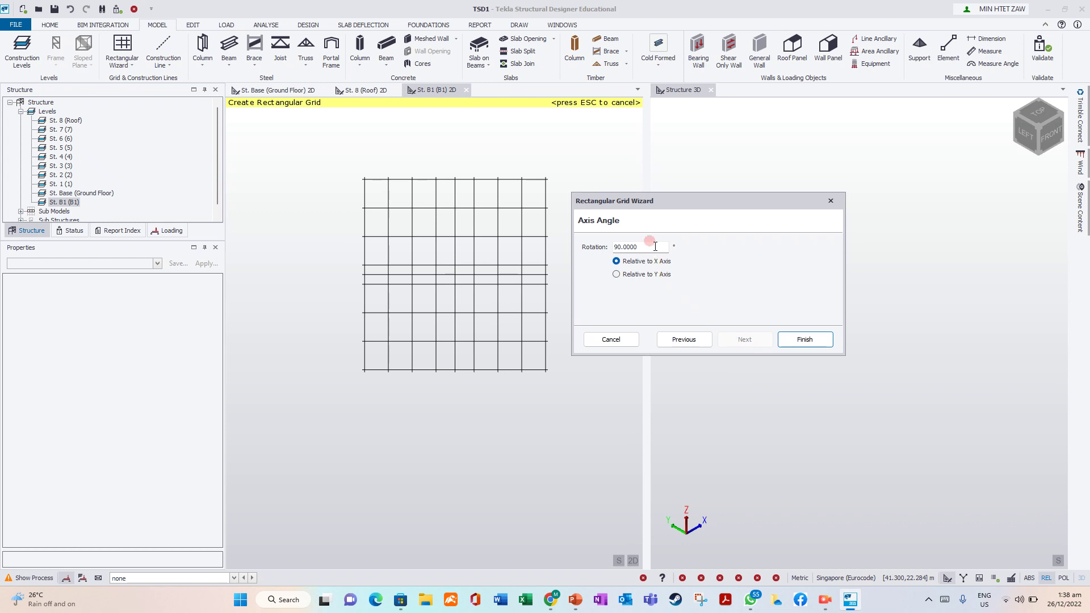
# Step: Try an axis angle of 100°, then finish the grid with 90° relative to the X axis
pyautogui.moveTo(654, 246); pyautogui.dragTo(612, 248)
pyautogui.write('100')
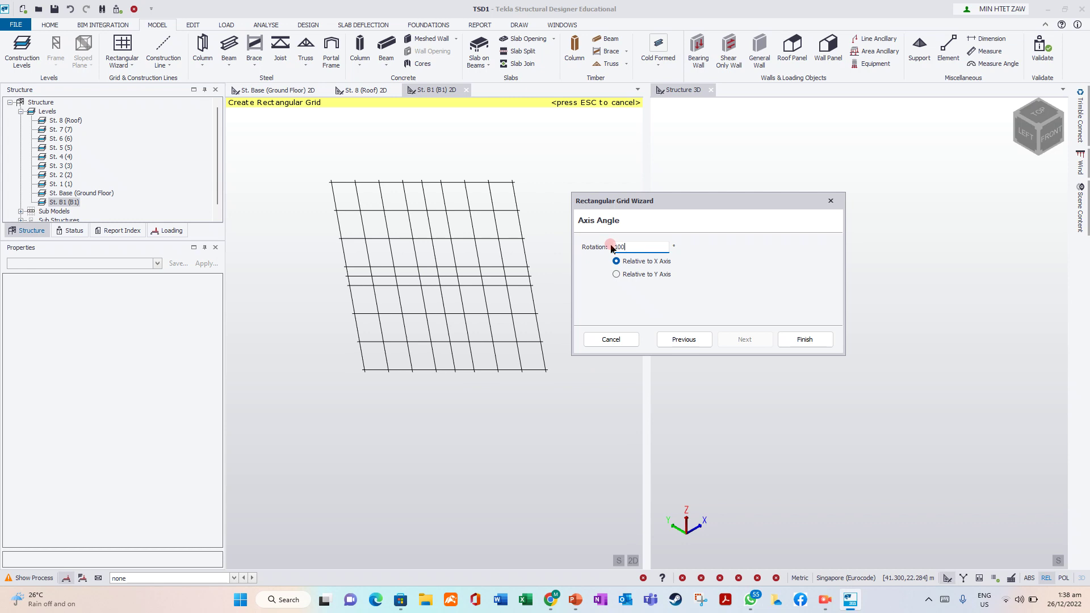
pyautogui.press('BackSpace')
pyautogui.press('BackSpace')
pyautogui.press('BackSpace')
pyautogui.write('90')
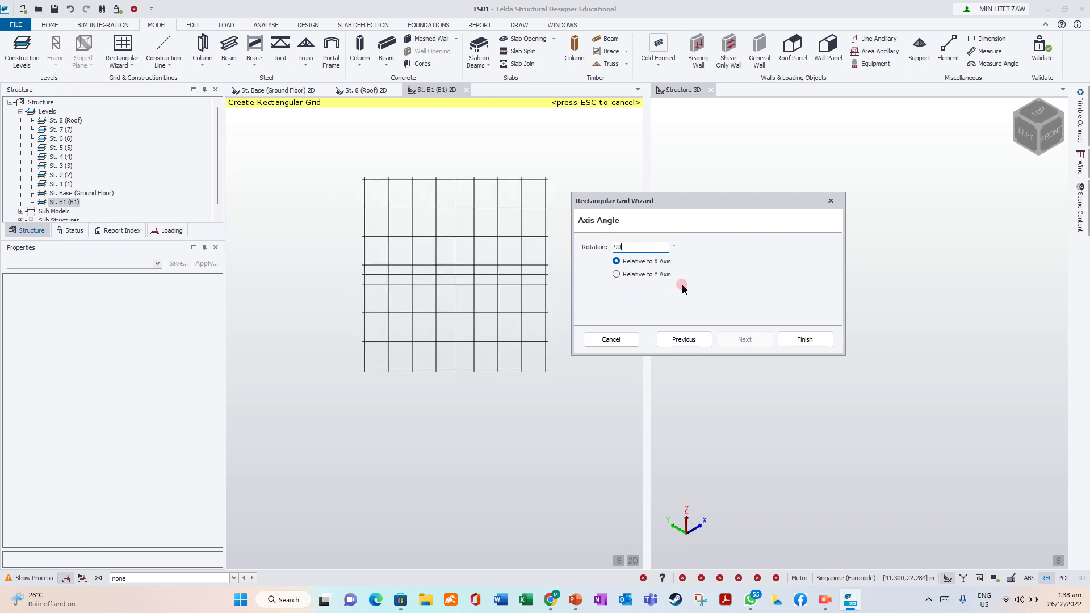
pyautogui.click(797, 342)
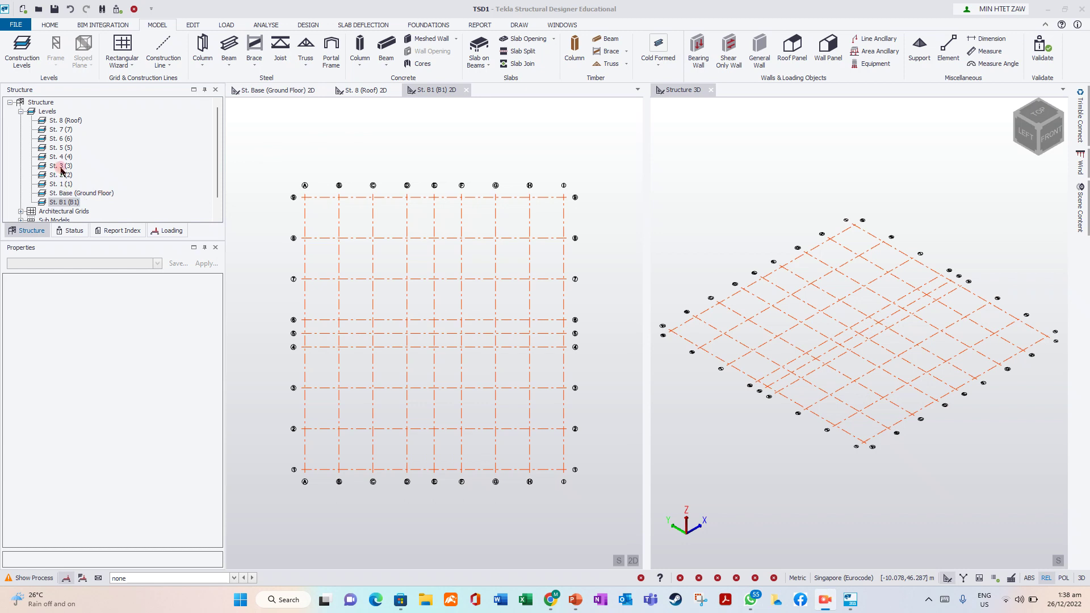
# Step: Close and reopen the St. 8 (Roof) 2D view and reorder the 2D views as St. B1, St. Base, St. 8 (Roof)
pyautogui.click(432, 92)
pyautogui.click(358, 91)
pyautogui.click(396, 90)
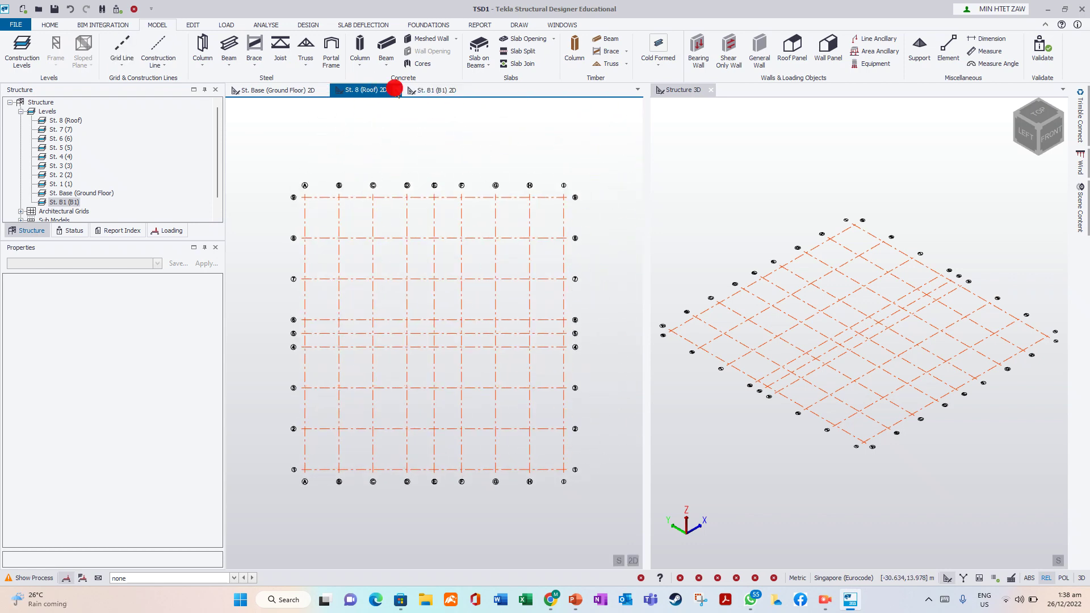
pyautogui.click(71, 120)
pyautogui.doubleClick(71, 120)
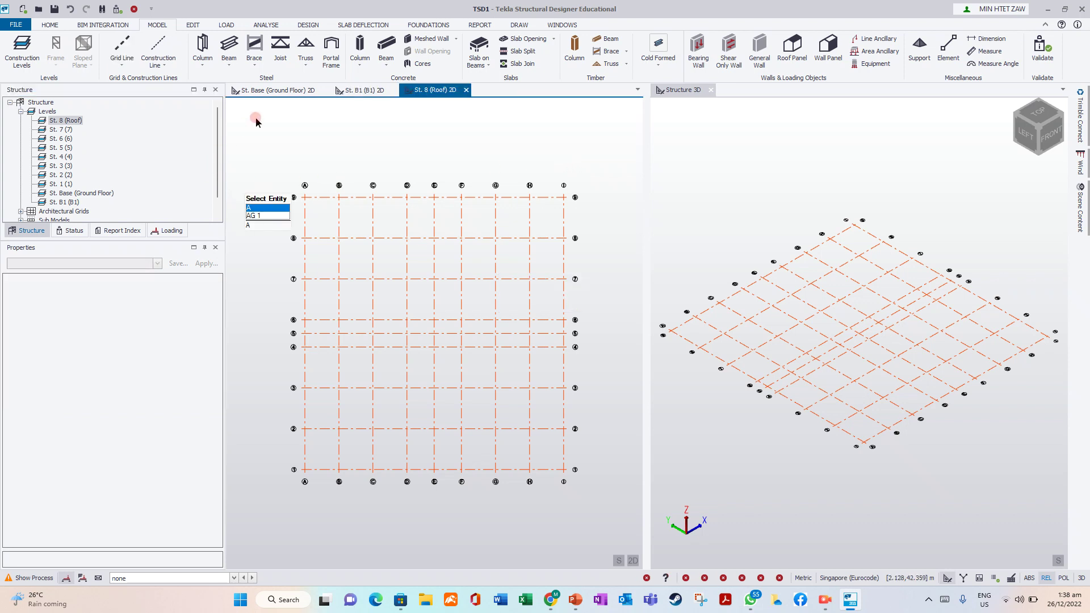
pyautogui.moveTo(358, 91); pyautogui.dragTo(396, 143)
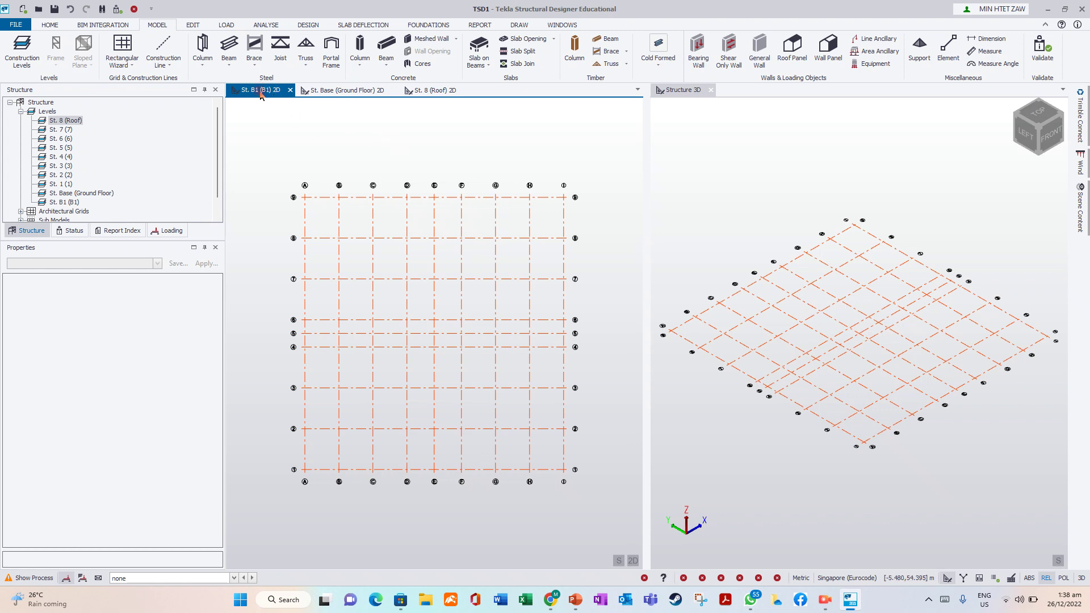